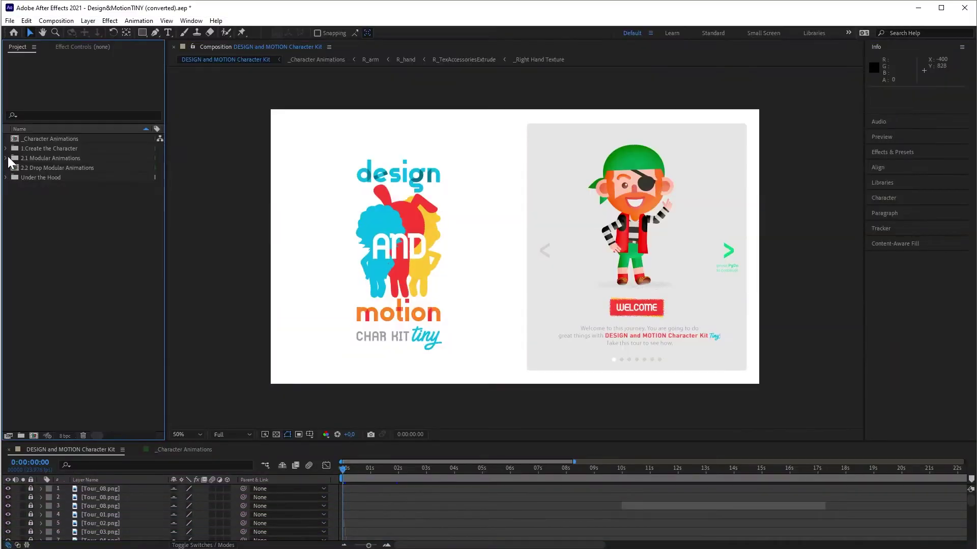
Step: Examine the animations in the Loops, Cycles and Actions subfolders of the 2.1 Modular Animations folder, and collapse the folder
click(6, 158)
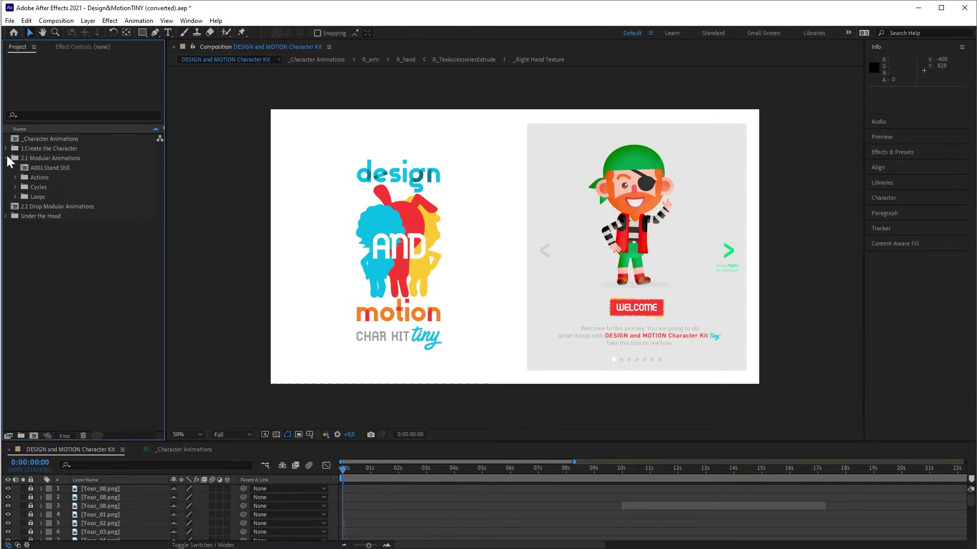
click(18, 197)
scroll(88, 161, up, 1)
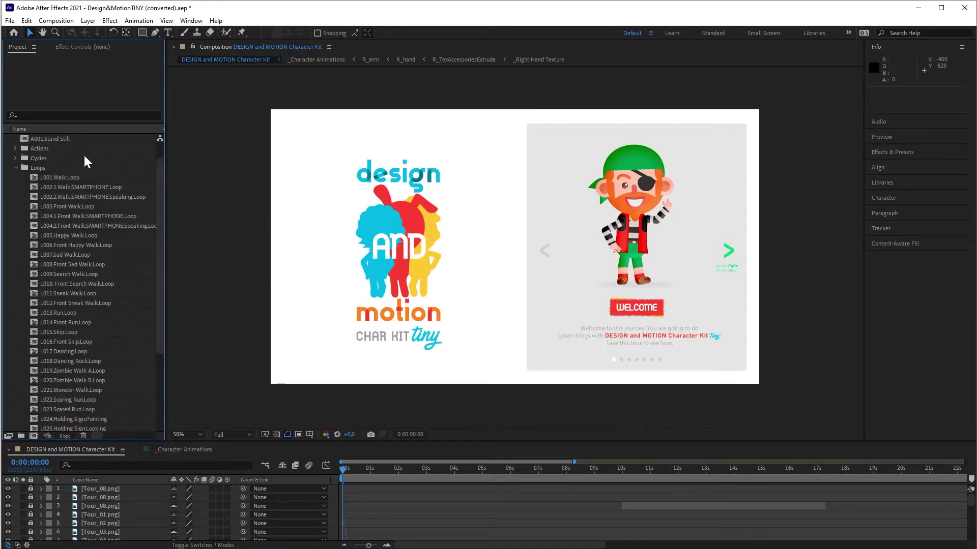
click(15, 158)
scroll(87, 203, up, 3)
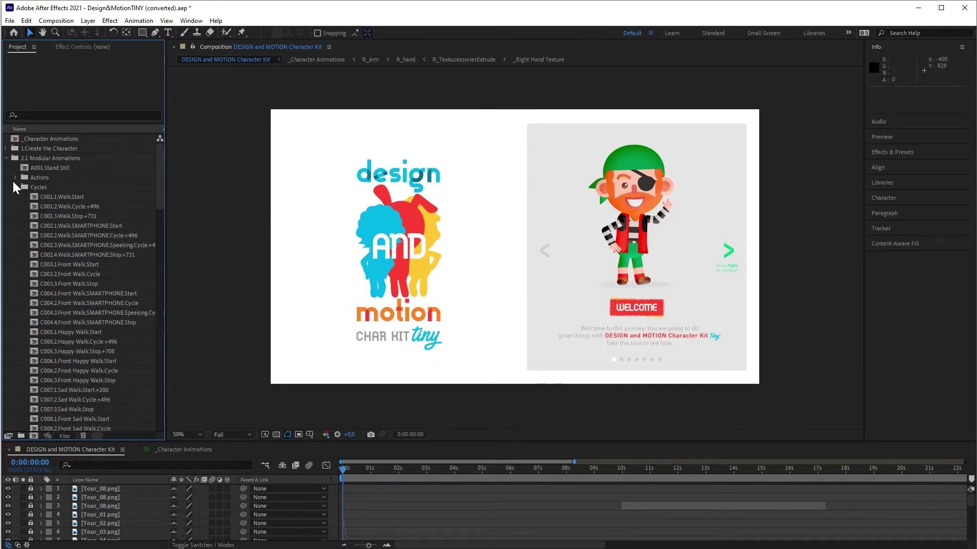
click(18, 185)
scroll(161, 173, up, 1)
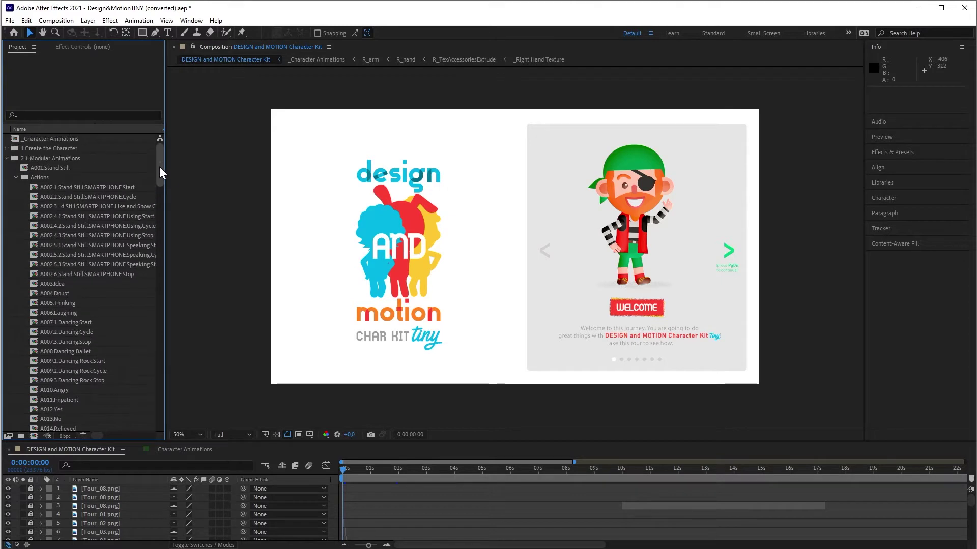
click(7, 158)
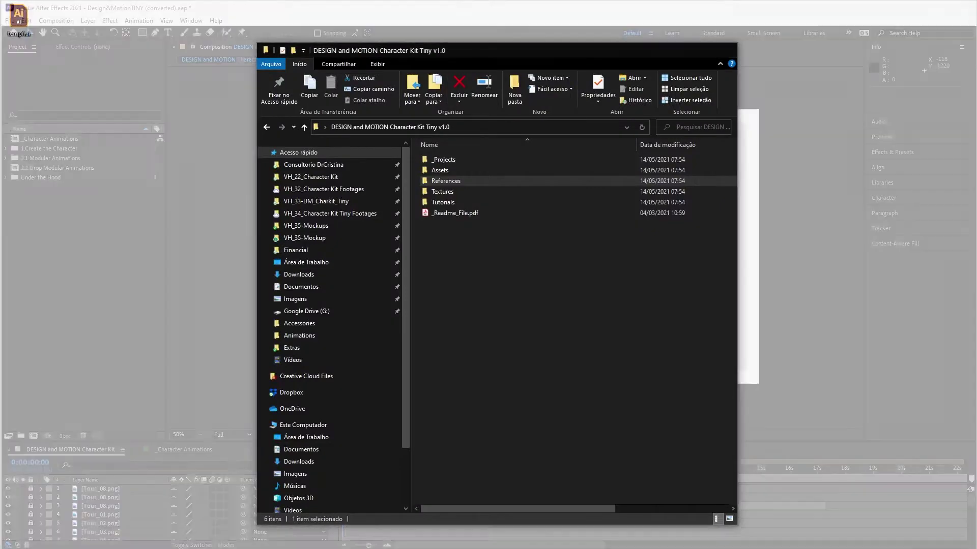
Step: Open Animation_Guide.mp4 from the kit's References/Animations folder in VLC and pause it on the L015.Skip.Loop animation
click(443, 182)
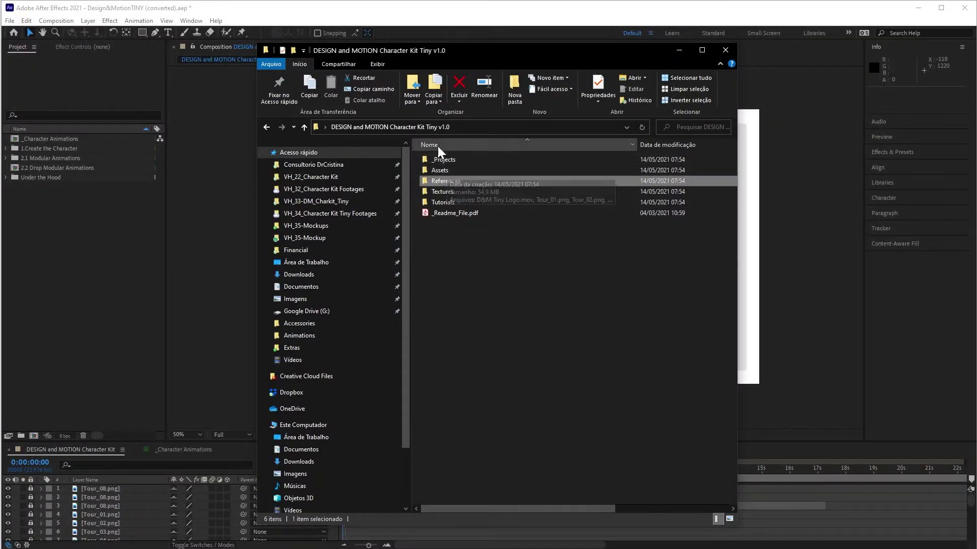
double_click(446, 181)
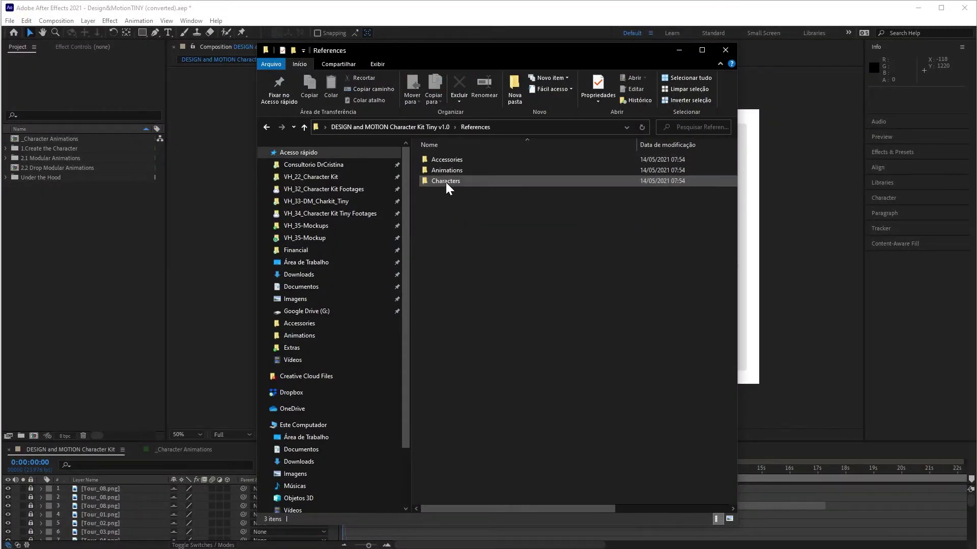
double_click(452, 170)
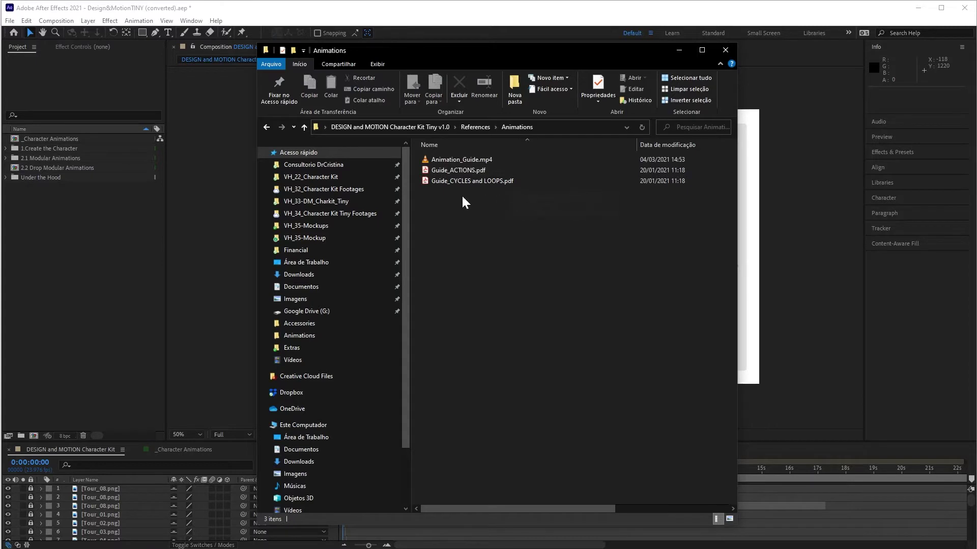
drag(458, 175, 447, 144)
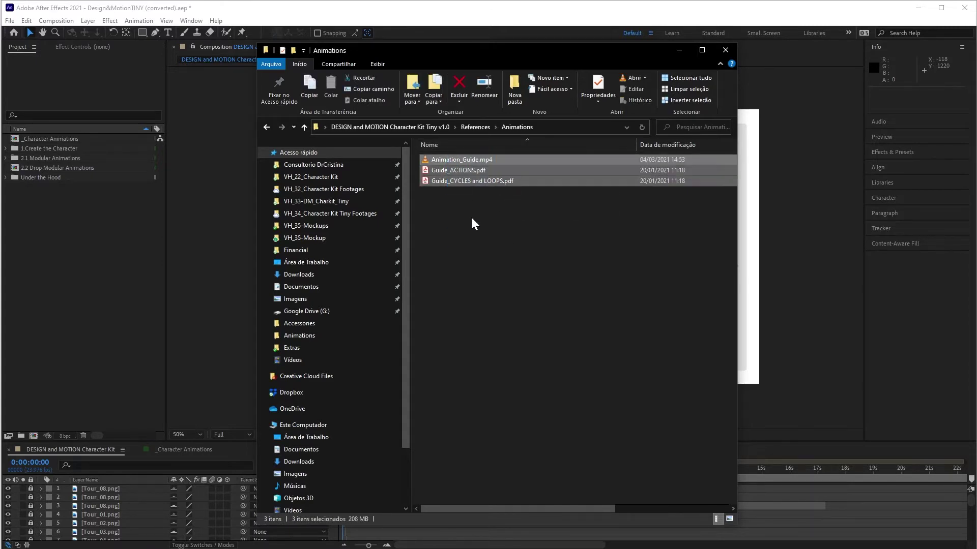
click(471, 216)
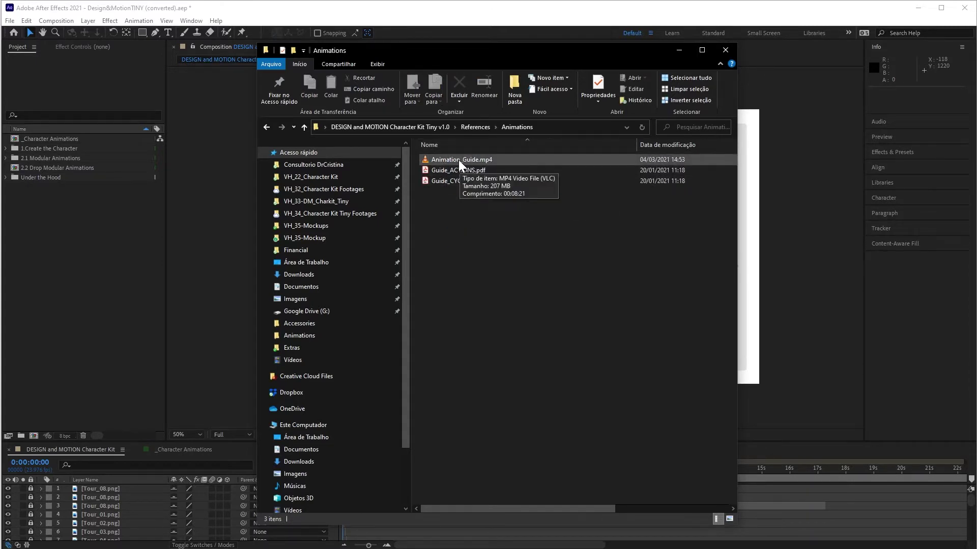
double_click(459, 159)
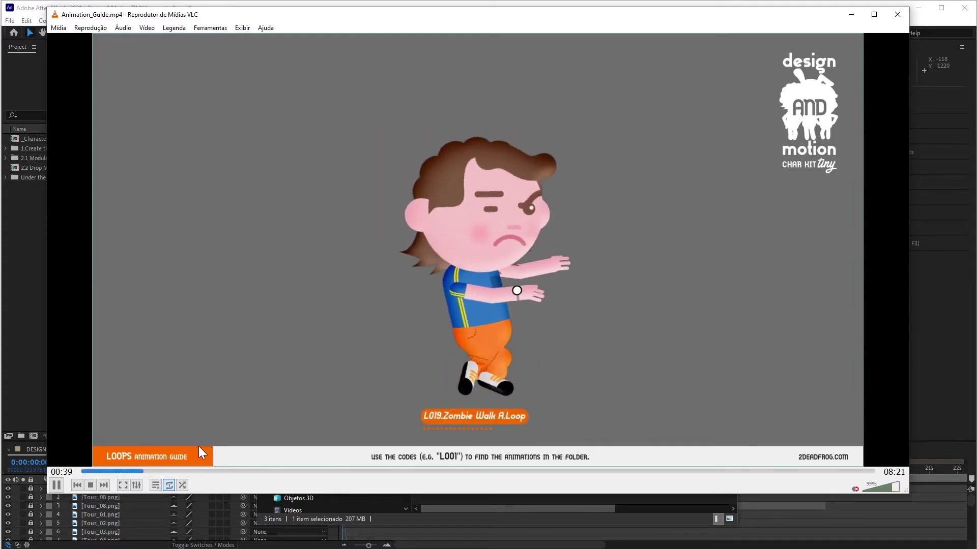
click(128, 471)
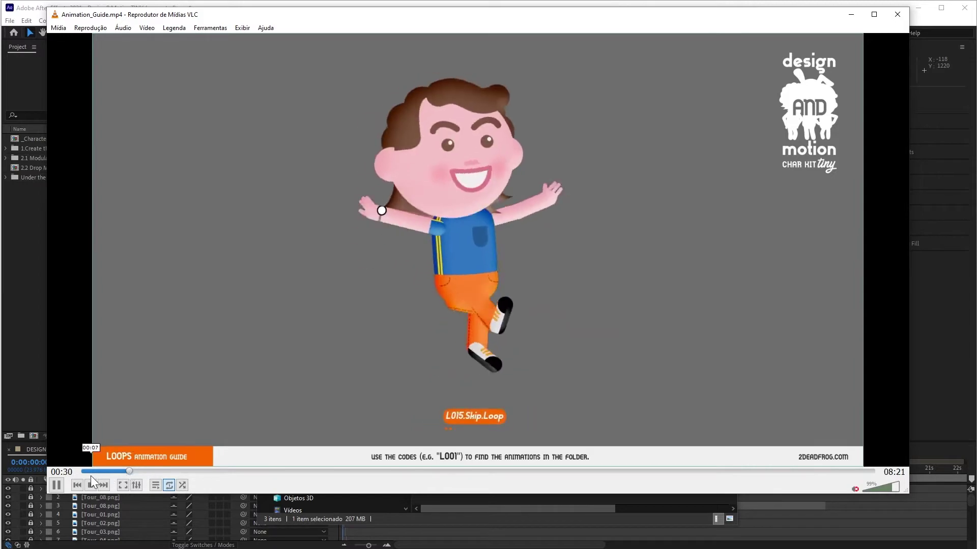
key(space)
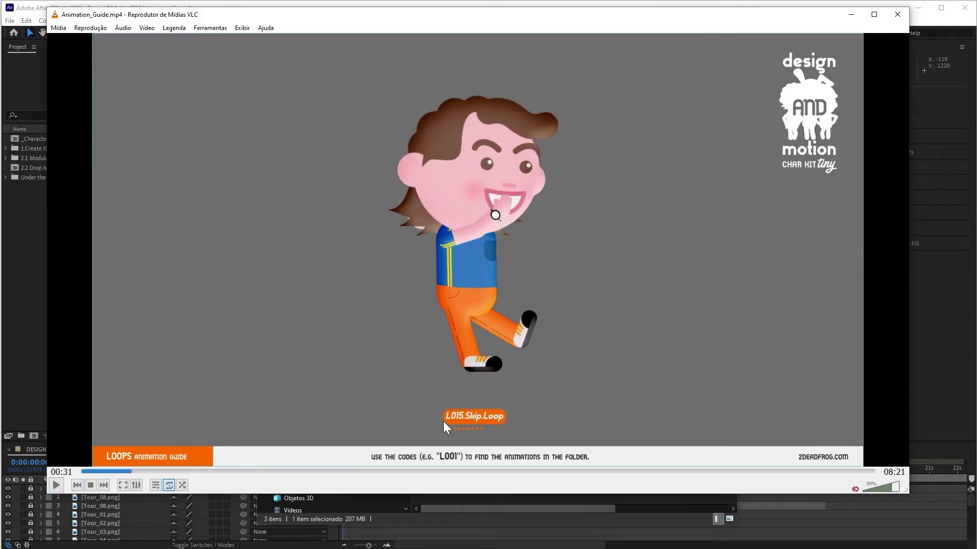
Step: Switch to After Effects and add L015.Skip.Loop from the Loops folder to the 2.2 Drop Modular Animations composition
click(33, 248)
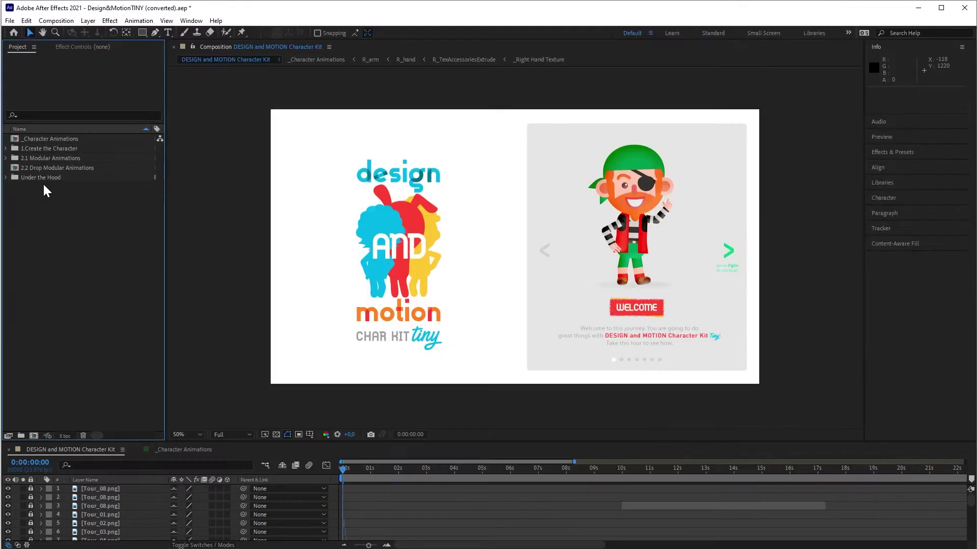
click(6, 158)
click(15, 158)
click(15, 168)
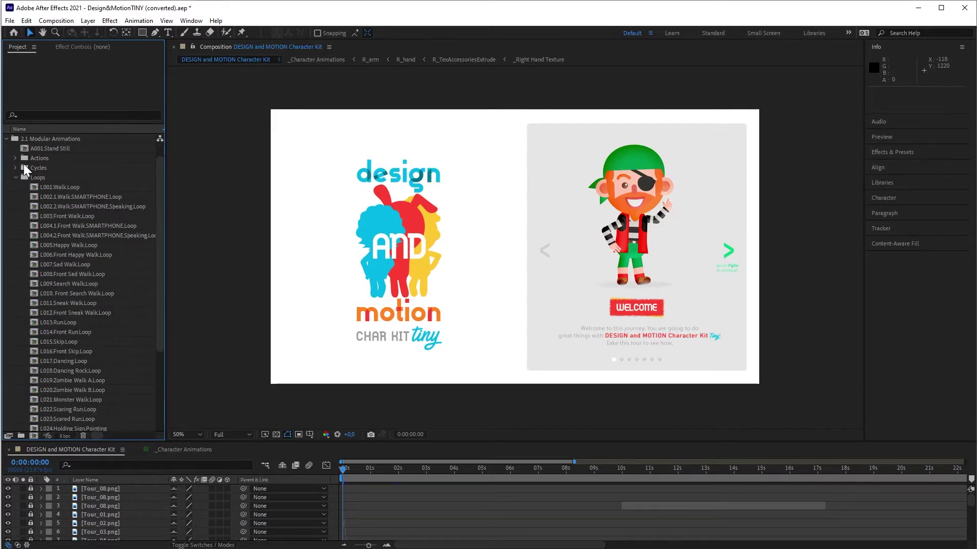
click(16, 177)
click(29, 198)
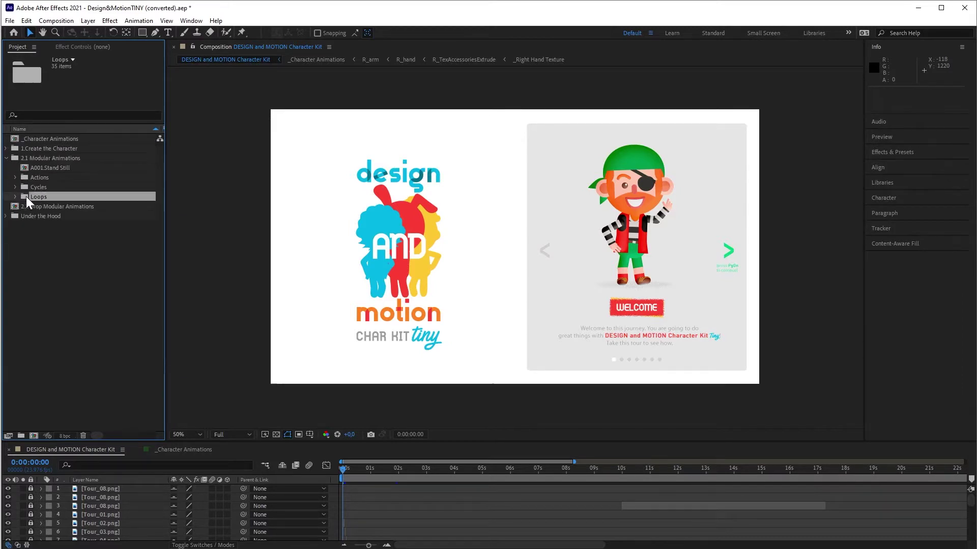
click(16, 197)
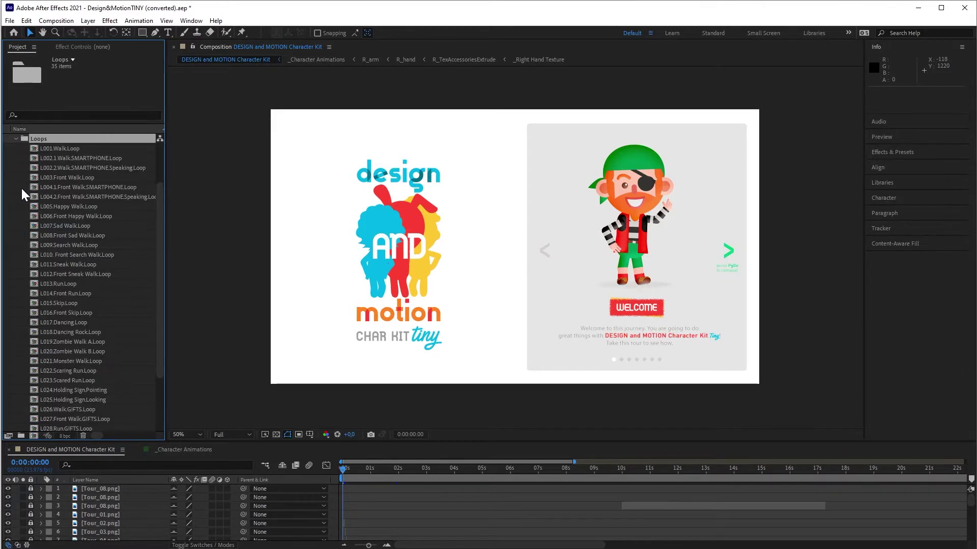
click(58, 305)
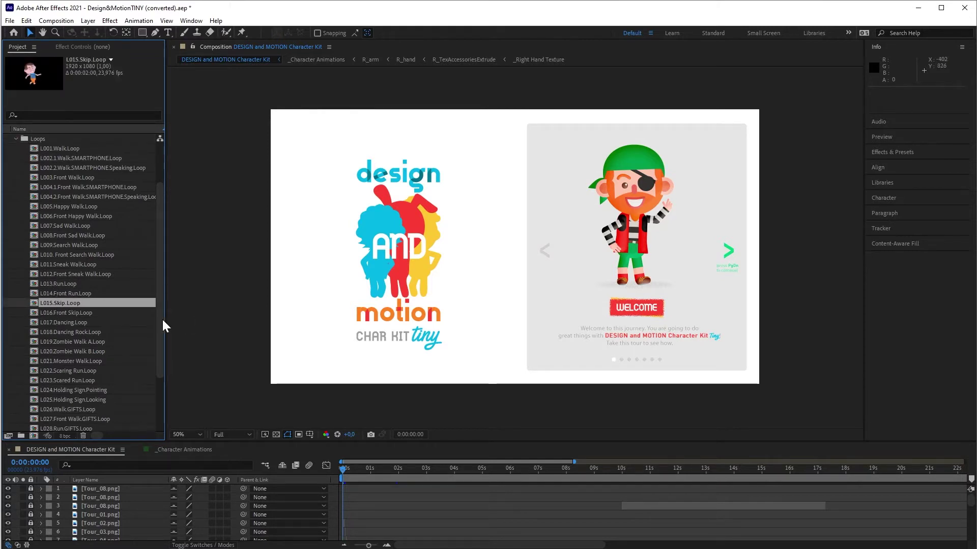
scroll(159, 331, down, 3)
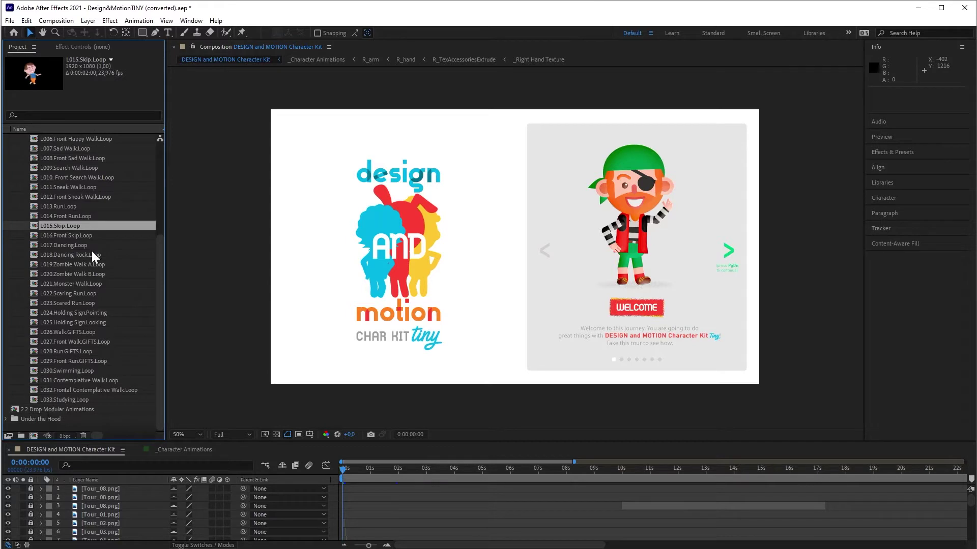
drag(66, 231, 70, 413)
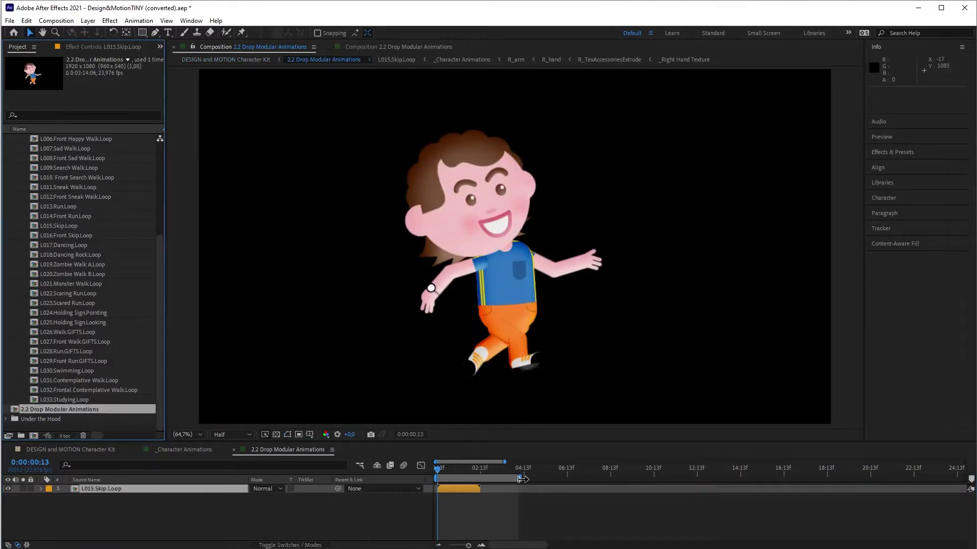
Step: Extend the work area end to about 16:13 and duplicate the L015.Skip.Loop layer so the copy starts at 0:00:02:13
drag(523, 480, 787, 479)
click(460, 517)
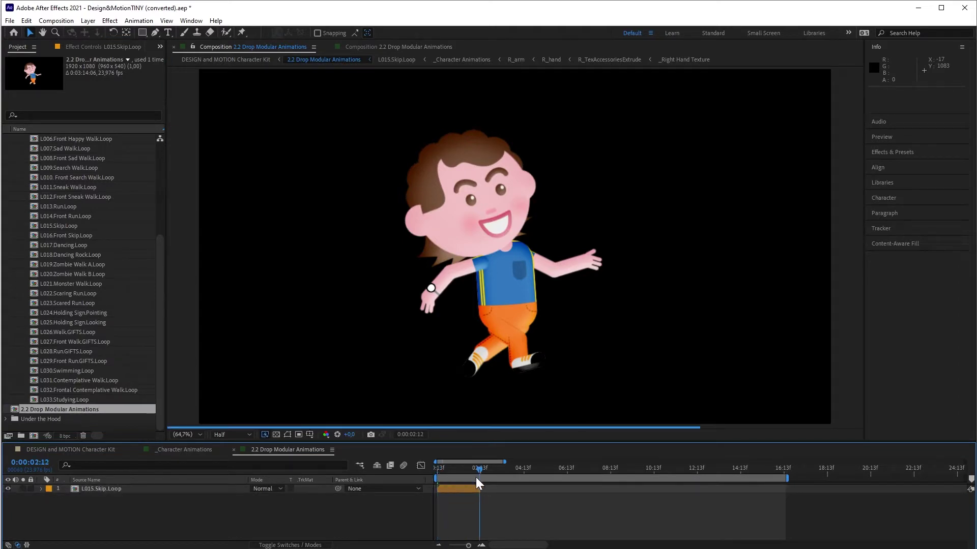
click(467, 491)
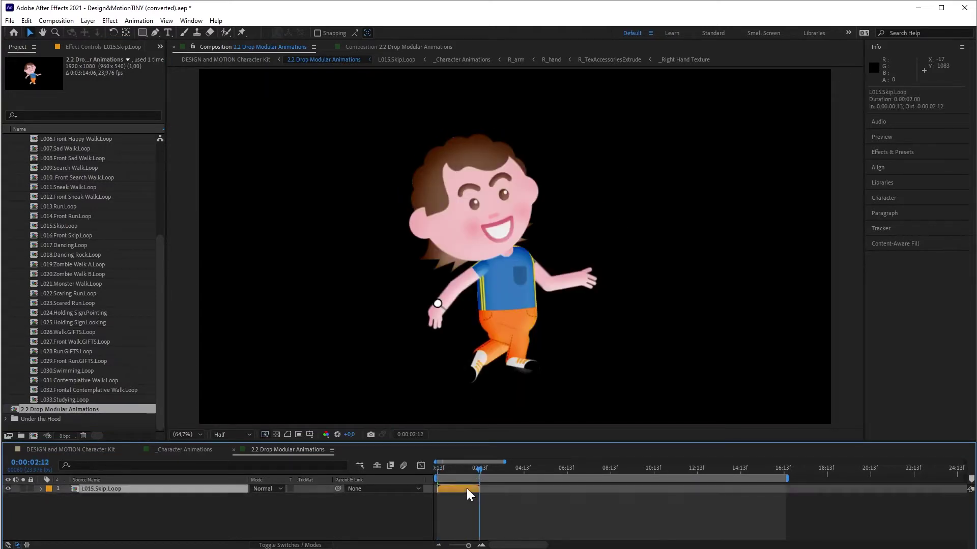
key(Page_Down)
key(ctrl+d)
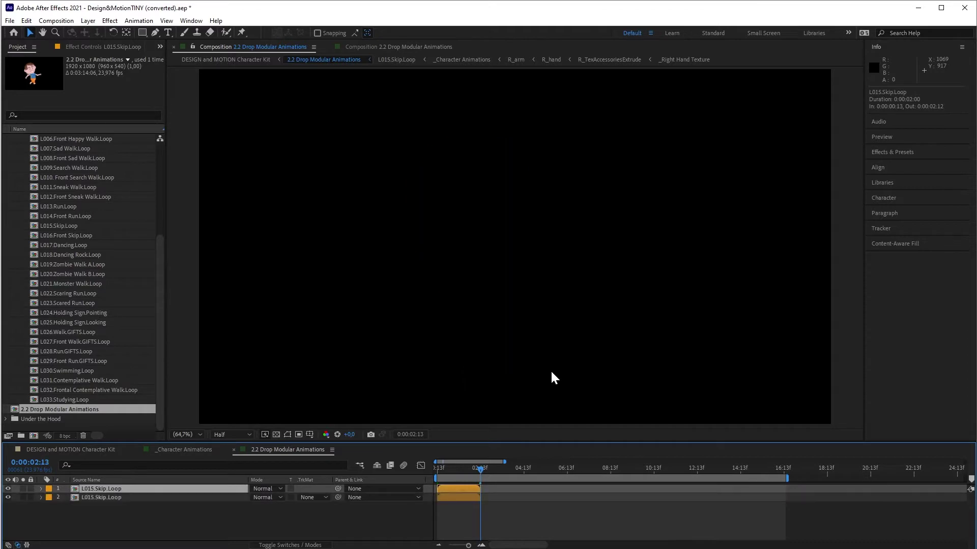
key(bracketleft)
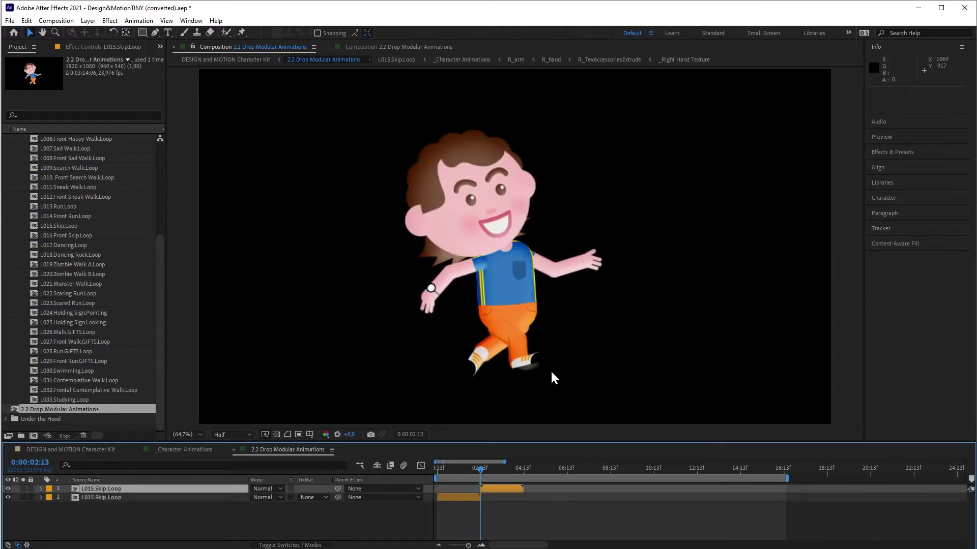
Step: Duplicate the L015.Skip.Loop layer repeatedly, placing the copies end to end until five layers run through 0:00:10:12
key(Page_Down)
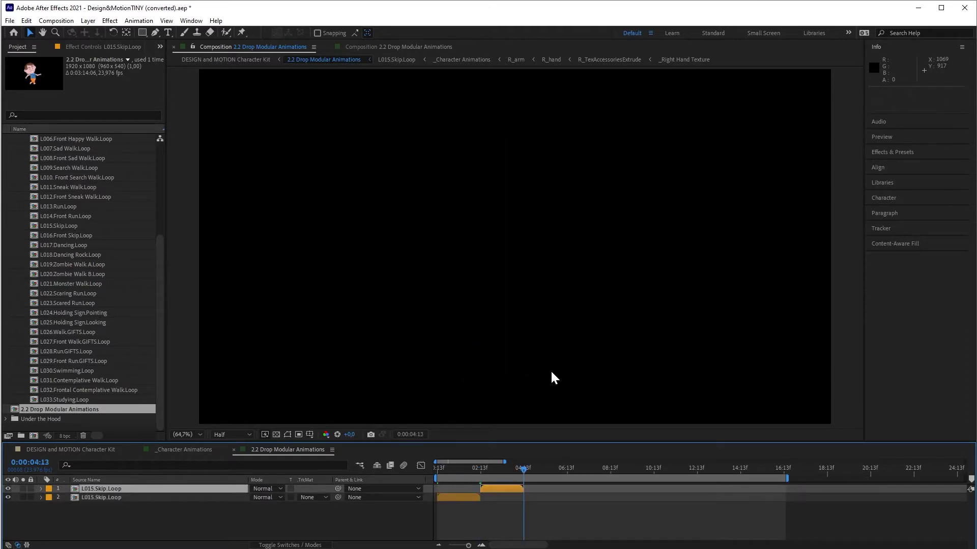
key(ctrl+d)
key(bracketleft)
key(Page_Down)
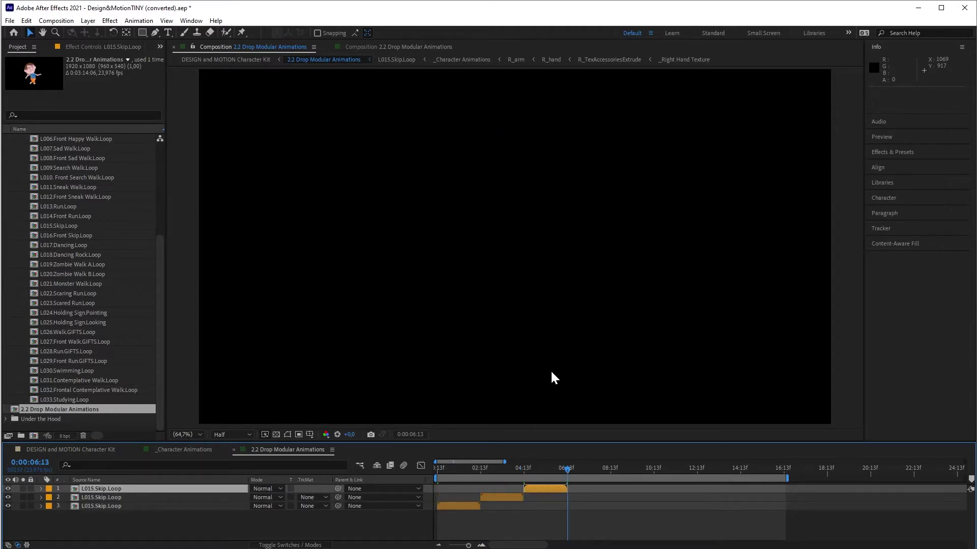
key(ctrl+d)
key(bracketleft)
key(o)
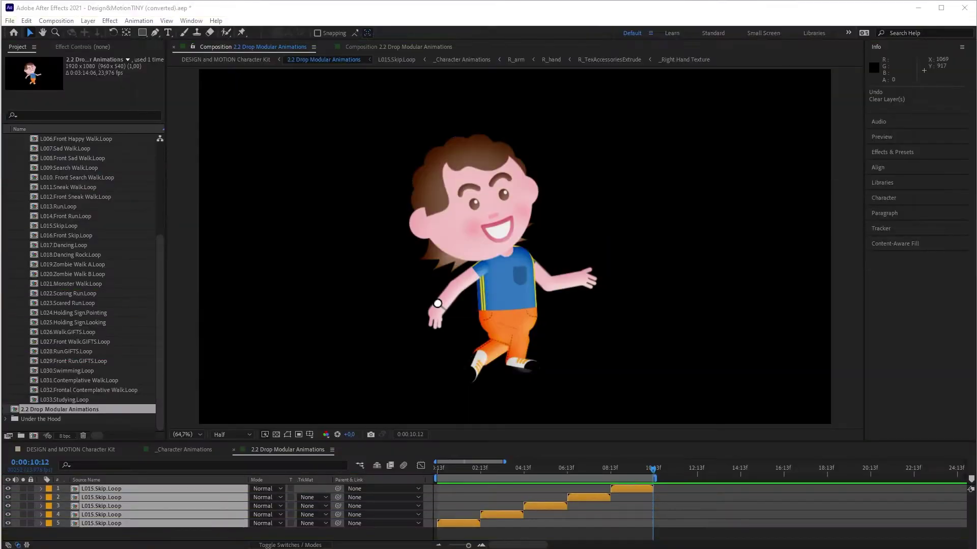
Step: Switch to VLC and review the Stand Still SMARTPHONE Start and Cycle animations in the Actions part of the guide video
key(alt+Tab)
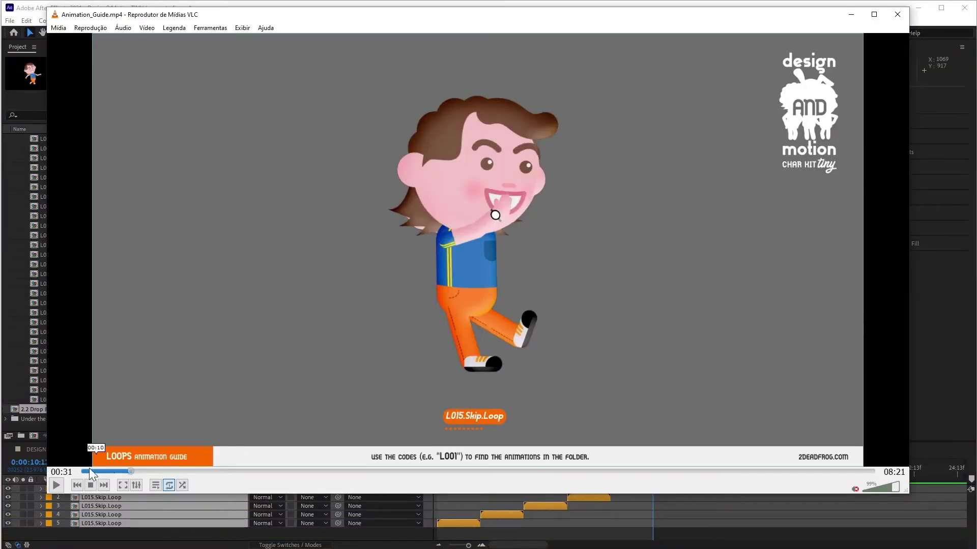
click(56, 485)
click(240, 476)
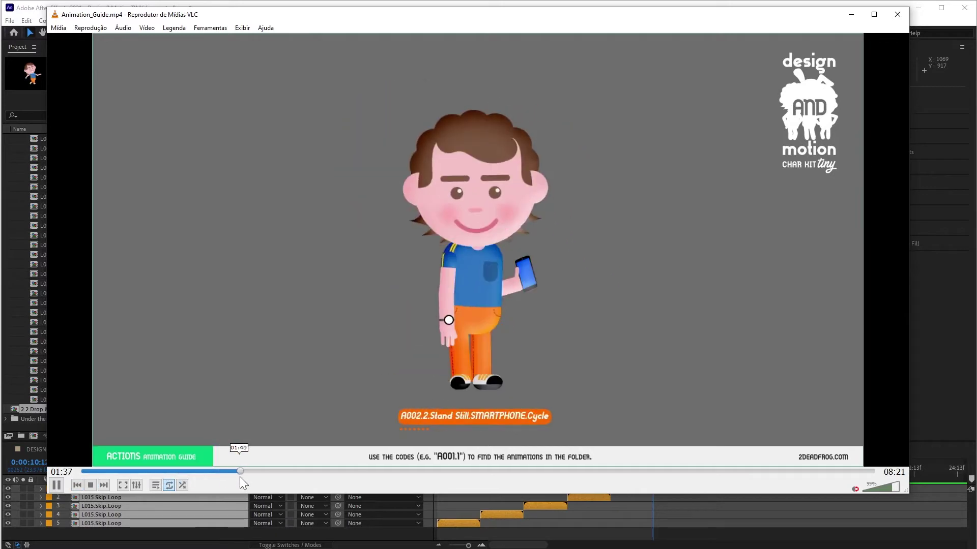
click(245, 476)
drag(245, 475, 201, 476)
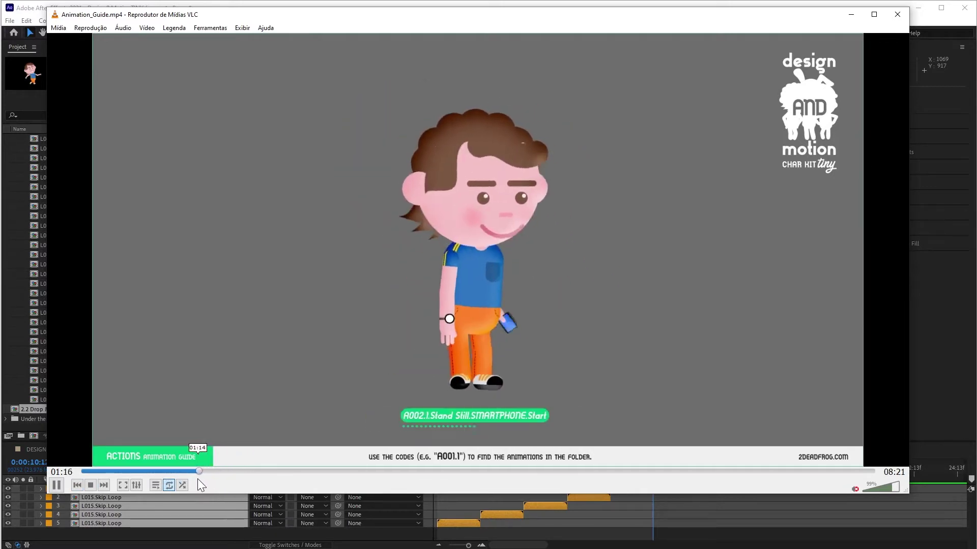
key(space)
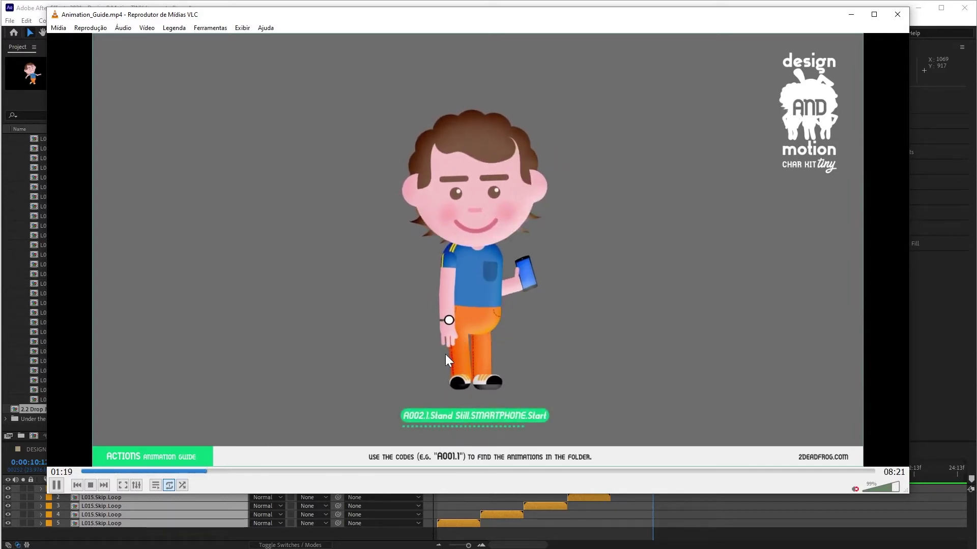
key(space)
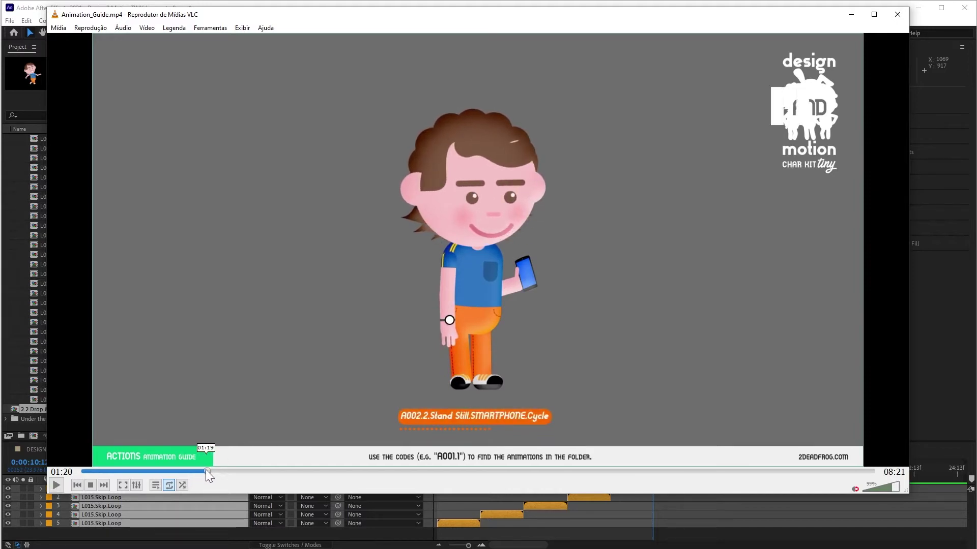
Step: View A001.Stand Still in the guide video, and skip ahead past A010.Angry, pausing on A011.Impatient
click(205, 469)
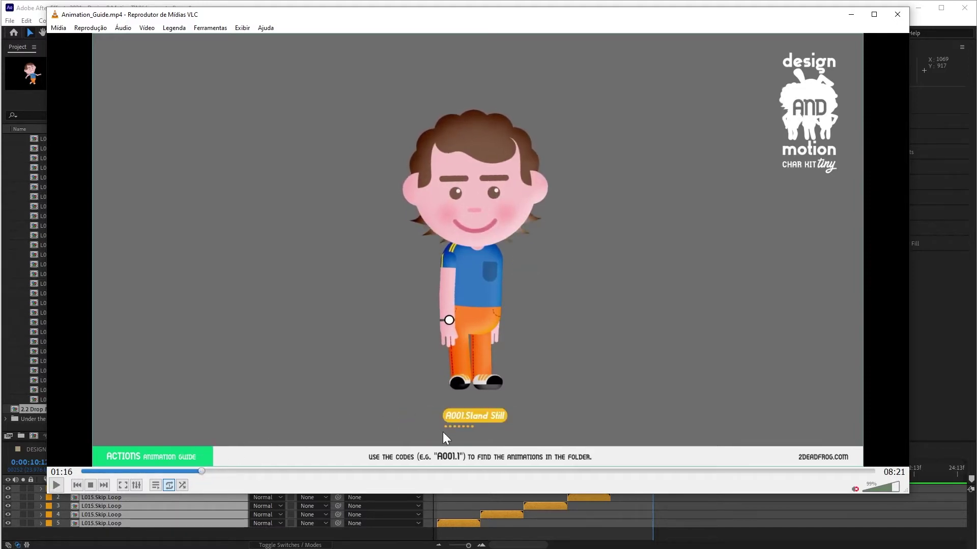
click(286, 471)
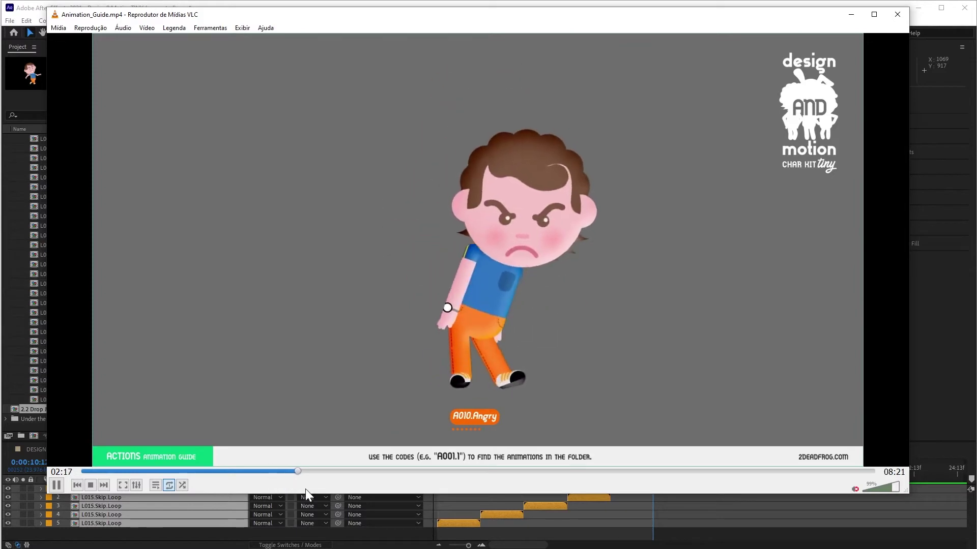
key(space)
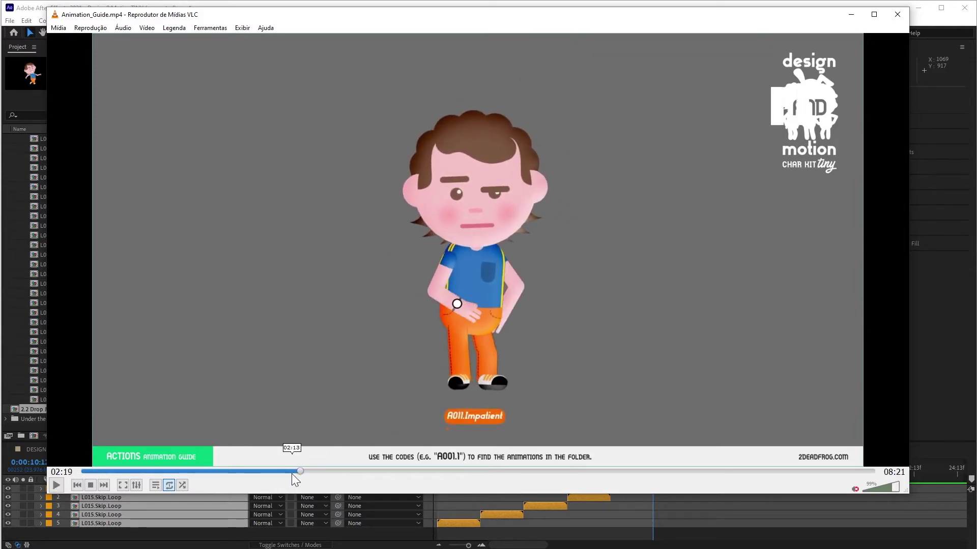
Step: Return to A009.2.Dancing Rock.Cycle in the guide video and play the animation briefly
mouse_move(288, 475)
mouse_down()
mouse_move(237, 480)
mouse_move(288, 486)
mouse_up()
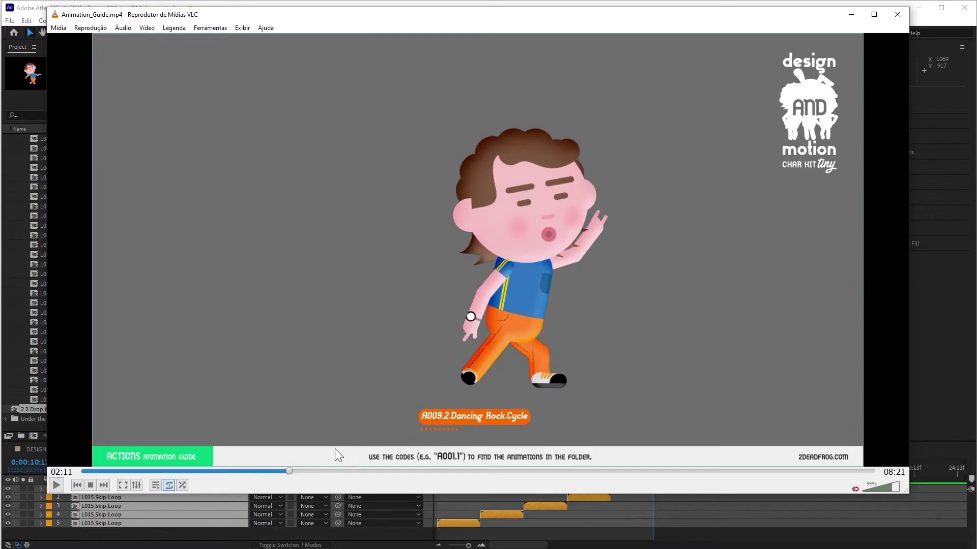
click(285, 472)
key(space)
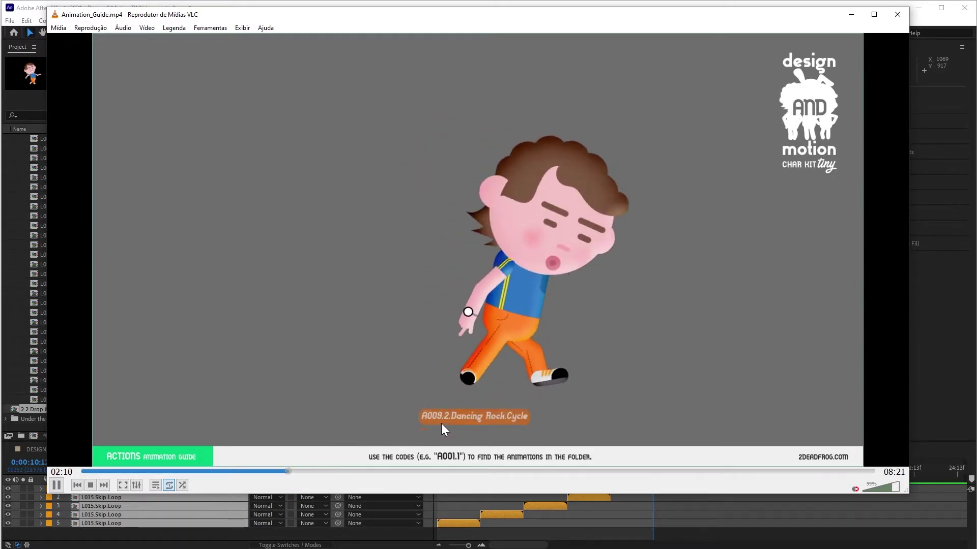
key(space)
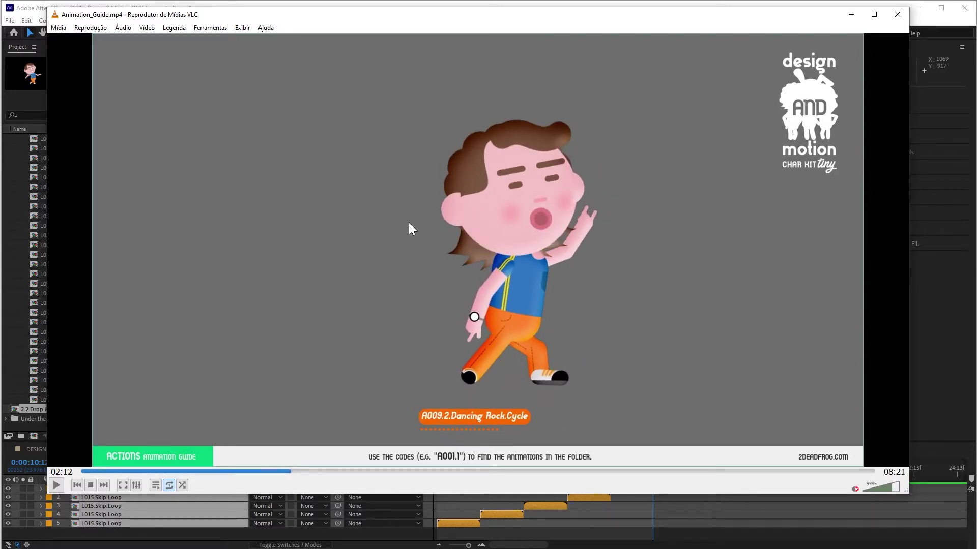
Step: Advance the guide video frame by frame through A009.3.Dancing Rock.Stop to A010.Angry, and skim the actions that follow
key(e)
key(e)
key(e)
key(e)
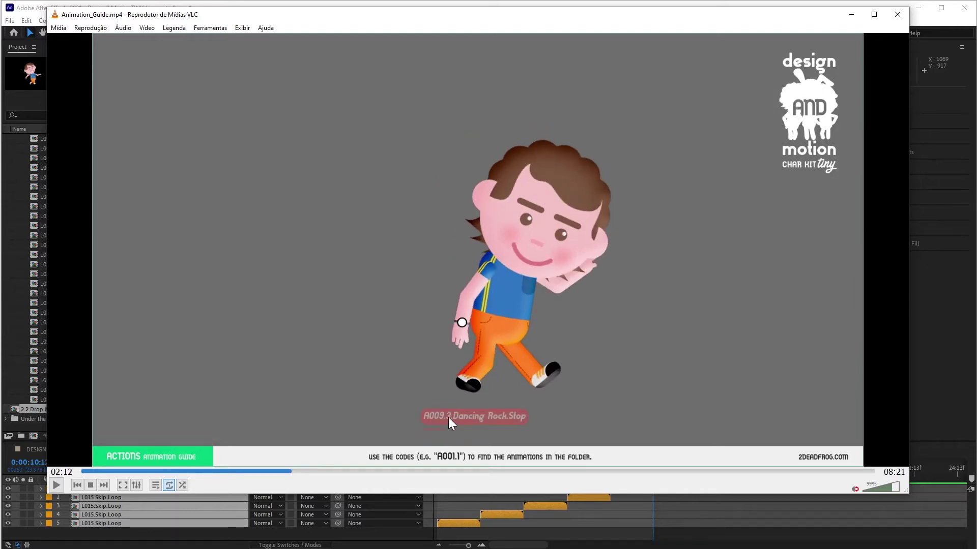
key(e)
key(e)
key(e)
key(e)
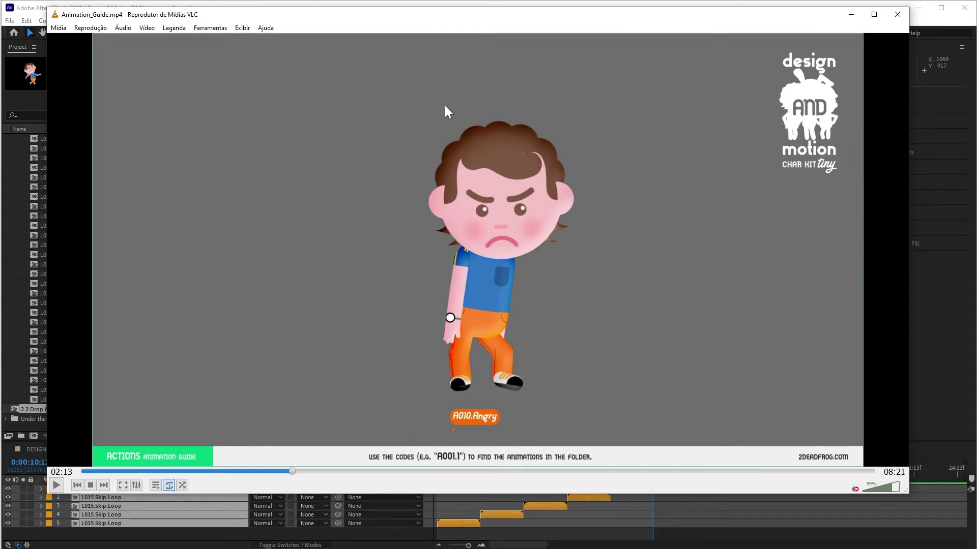
key(space)
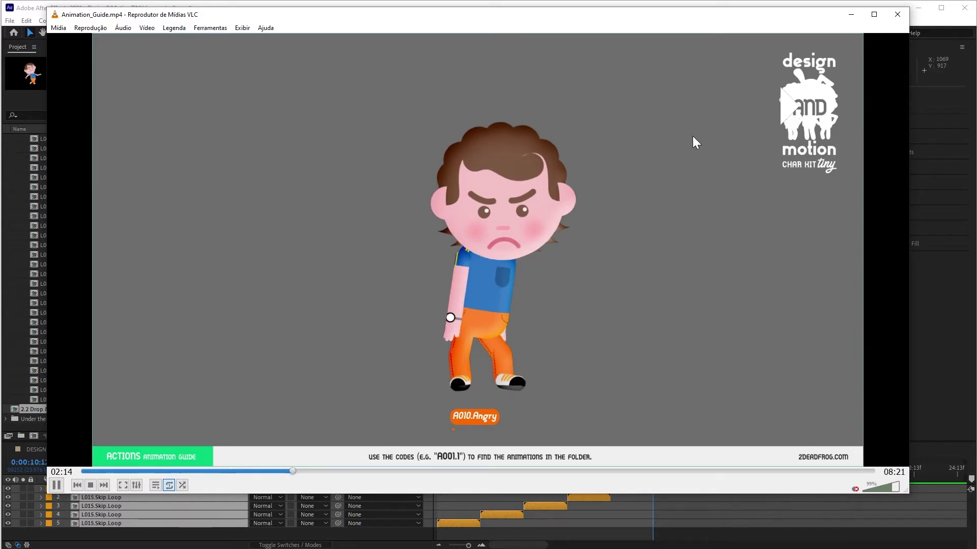
click(308, 471)
drag(300, 474, 289, 473)
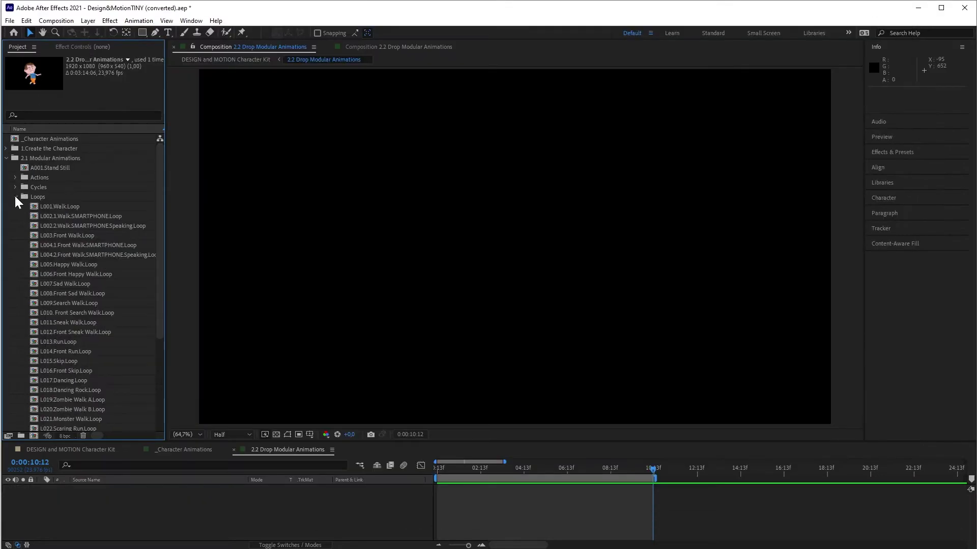
Step: In After Effects, collapse the Loops folder, expand Actions, and add A009.1, A009.2 and A009.3 Dancing Rock to the 2.2 Drop Modular Animations timeline
click(14, 194)
click(22, 203)
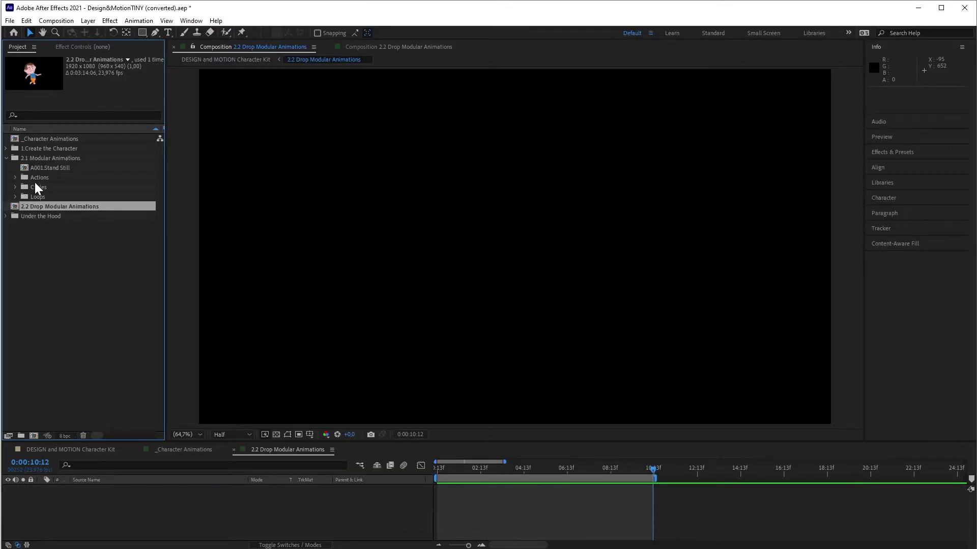
click(33, 178)
click(15, 178)
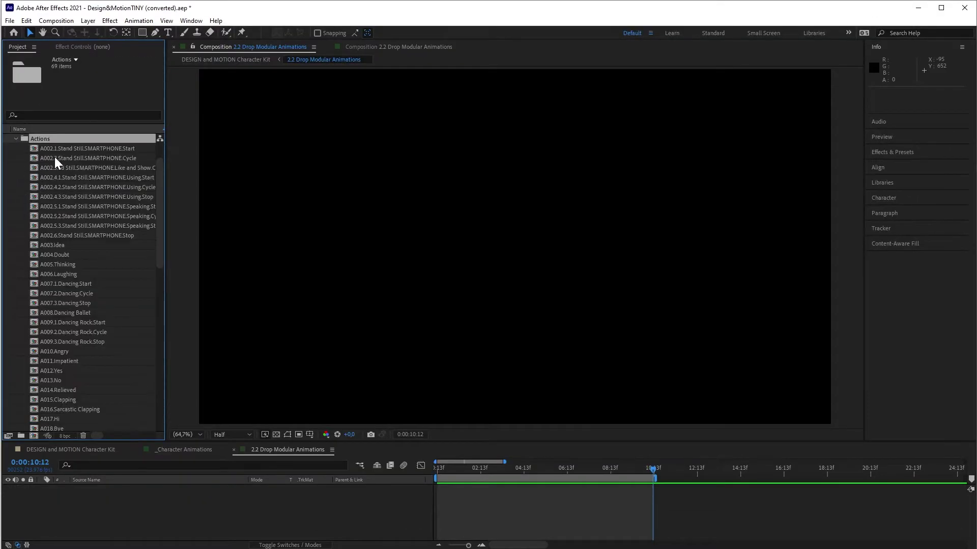
click(66, 325)
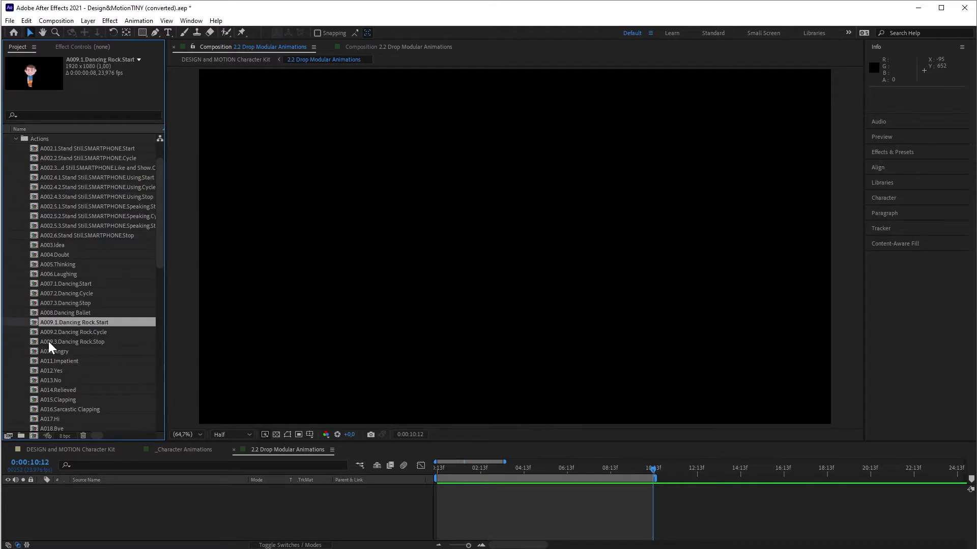
shift+click(63, 343)
drag(63, 343, 146, 500)
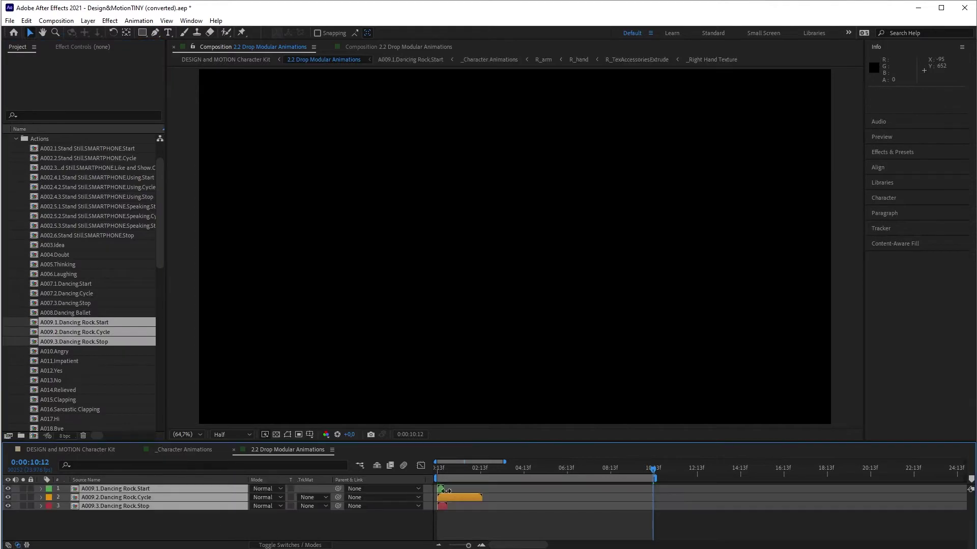
Step: Arrange the three Dancing Rock layers end to end, with Cycle directly after Start and Stop beginning at 0:00:02:23
key(Home)
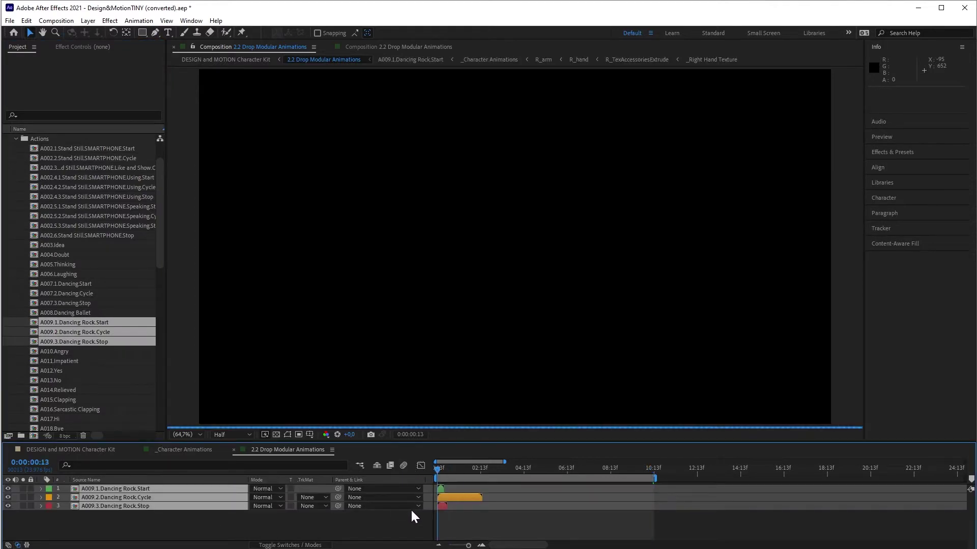
click(421, 520)
key(equal)
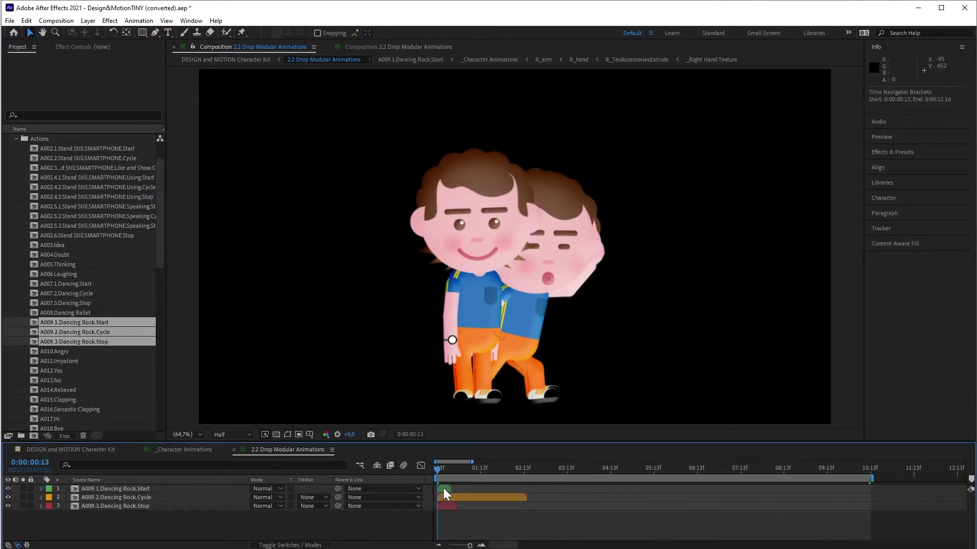
click(444, 490)
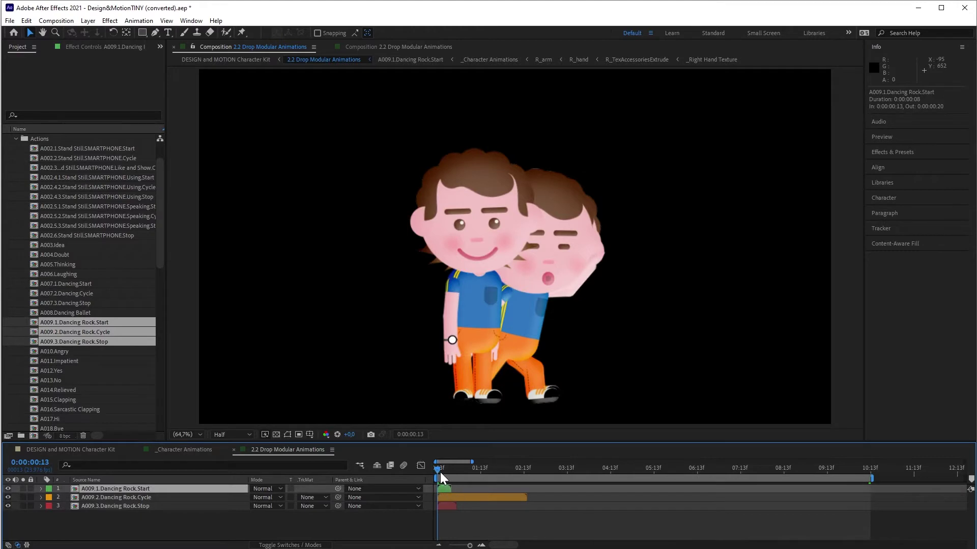
click(449, 472)
drag(443, 498, 543, 504)
click(447, 505)
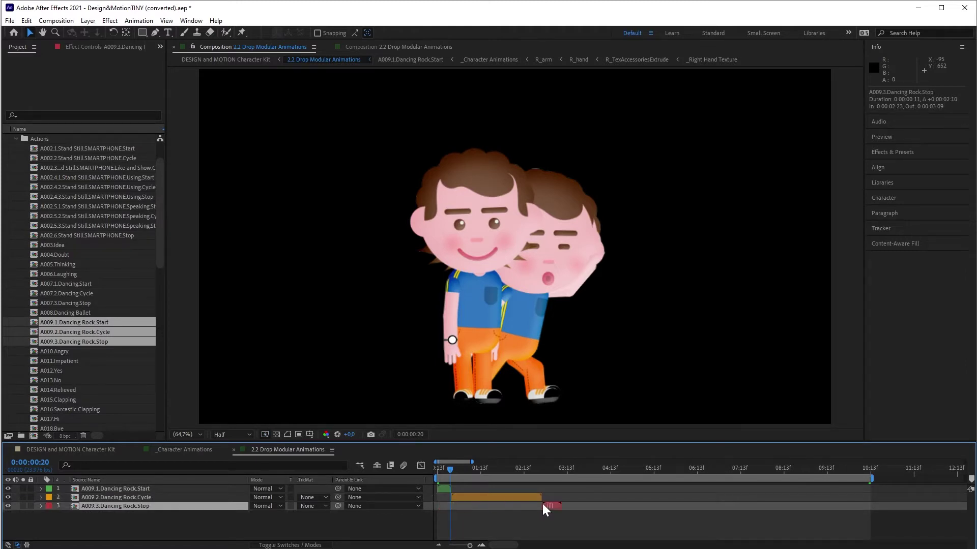
mouse_move(534, 466)
mouse_down()
mouse_move(547, 474)
mouse_move(550, 465)
mouse_up()
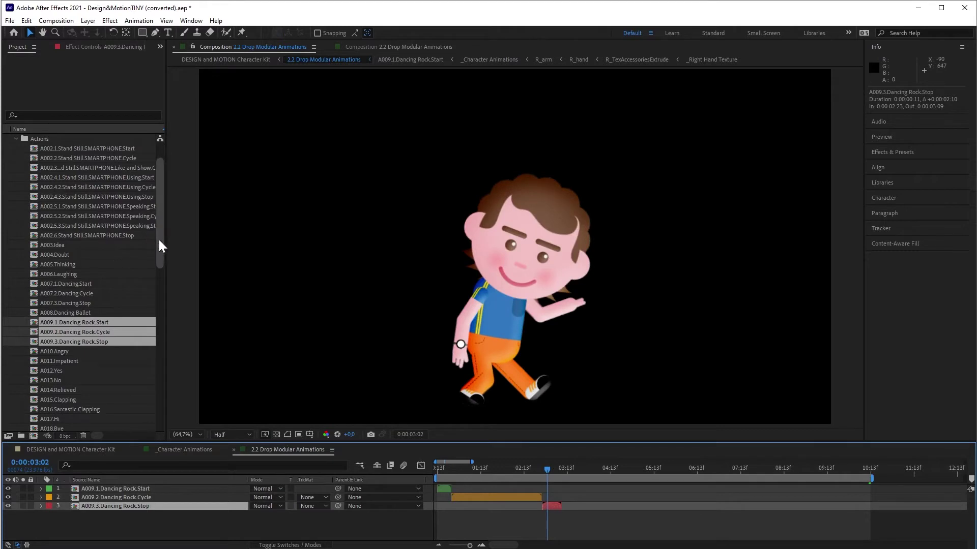
Step: Add A001.Stand Still at the start of the timeline and shift the three Dancing Rock layers to begin after it, at 0:00:02:10
drag(159, 240, 160, 226)
drag(46, 168, 400, 532)
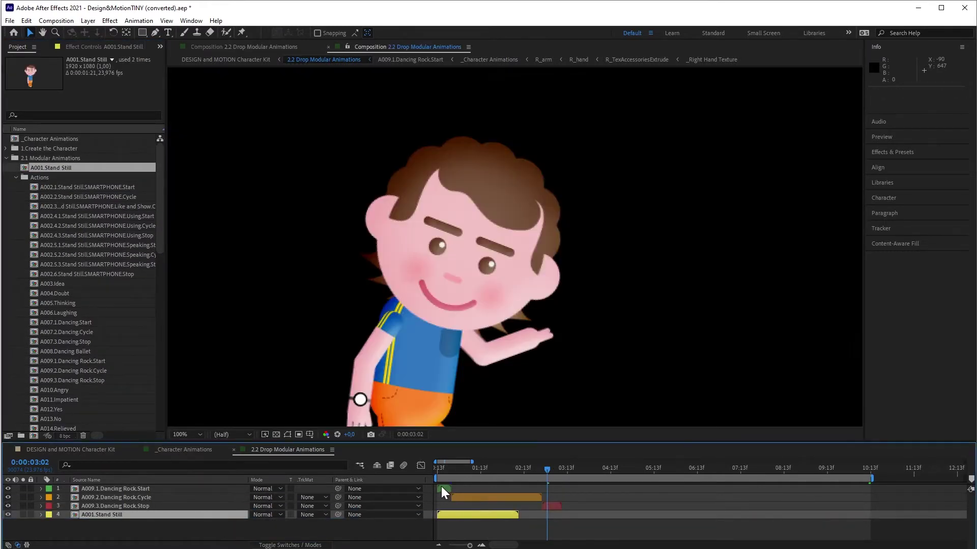
click(442, 488)
shift+click(553, 507)
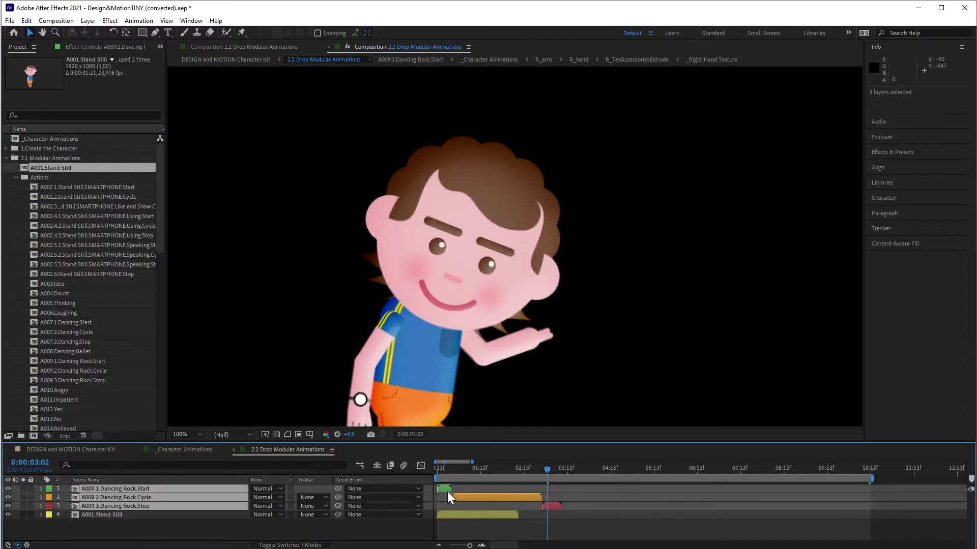
drag(438, 489, 515, 497)
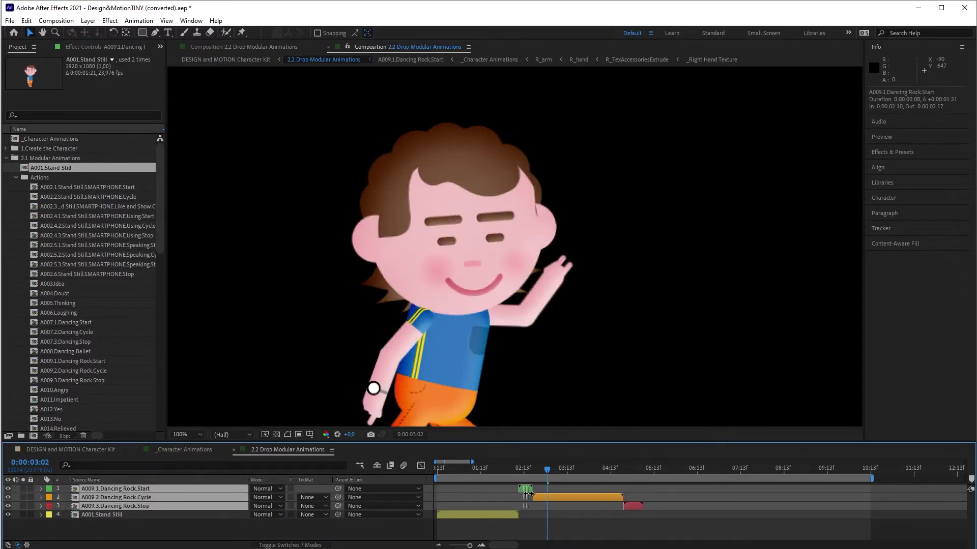
scroll(461, 314, down, 2)
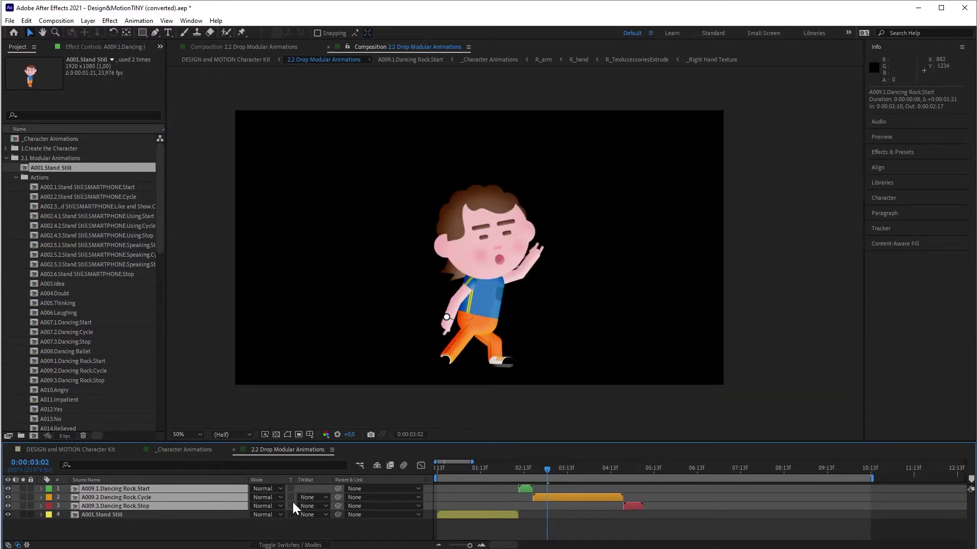
Step: Duplicate A001.Stand Still, keeping one layer first in the stack and starting the other at 0:00:05:07, directly after Dancing Rock.Stop
mouse_move(102, 517)
mouse_down()
mouse_move(101, 491)
mouse_move(105, 528)
mouse_up()
key(ctrl+d)
drag(472, 521, 677, 522)
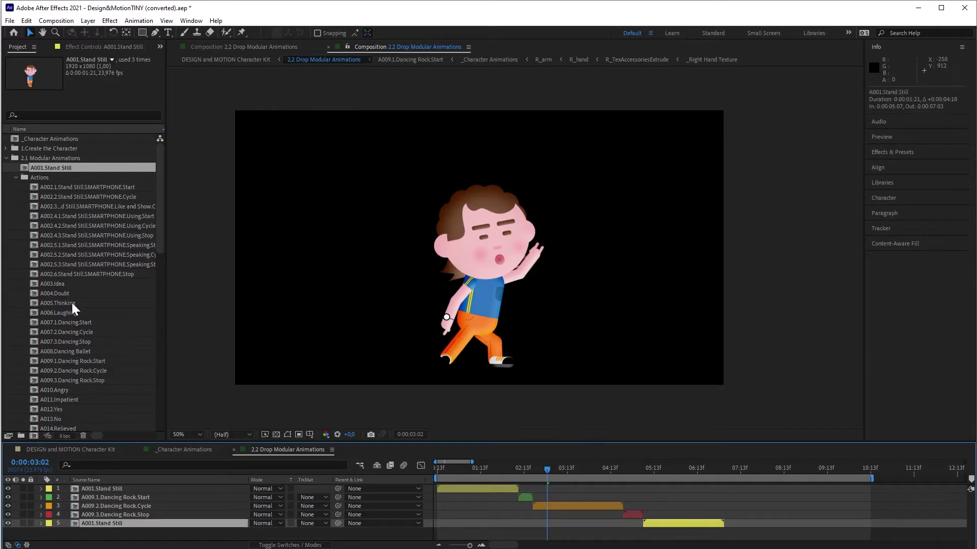
Step: Add A003.Idea directly after the second Stand Still layer, end the work area at about 0:00:09:14, and scrub through the sequence
drag(57, 286, 149, 535)
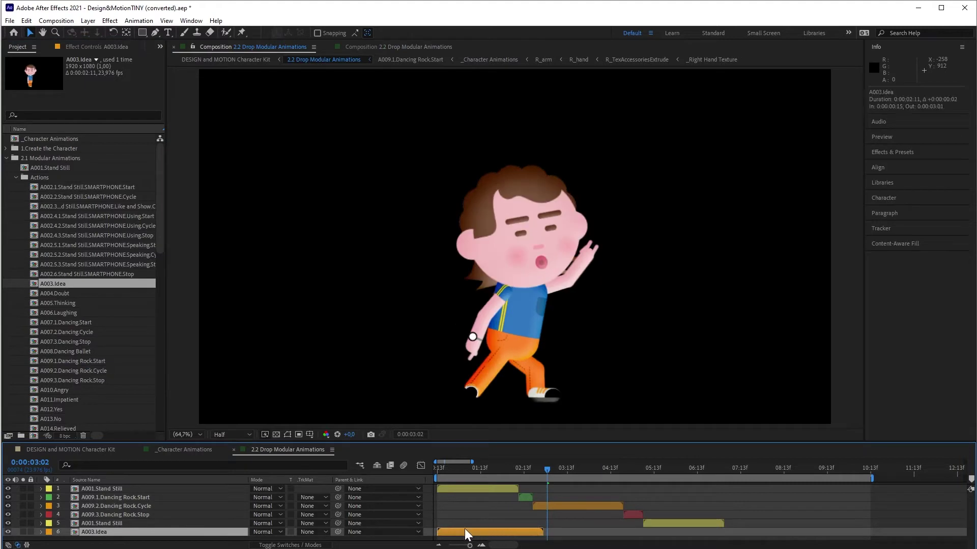
drag(467, 535, 756, 529)
key(o)
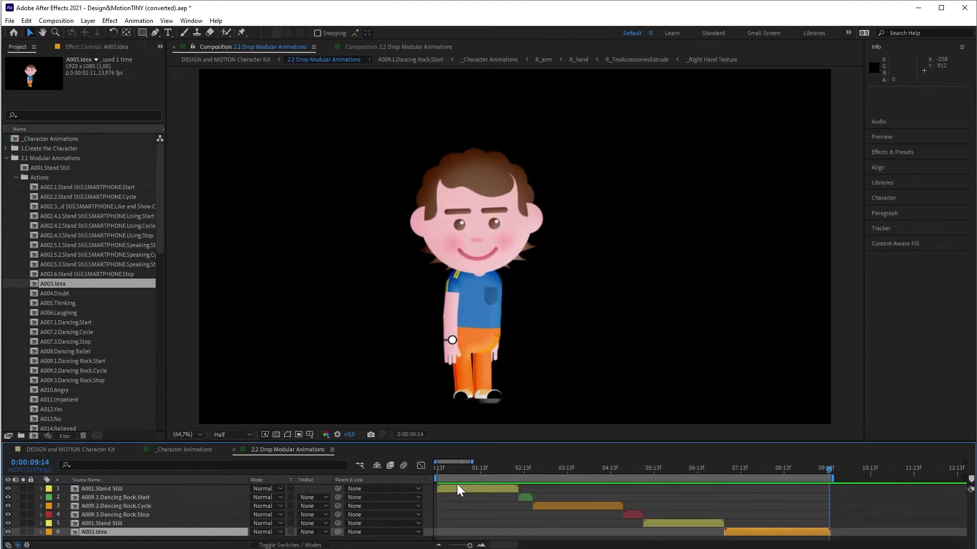
drag(517, 469, 524, 474)
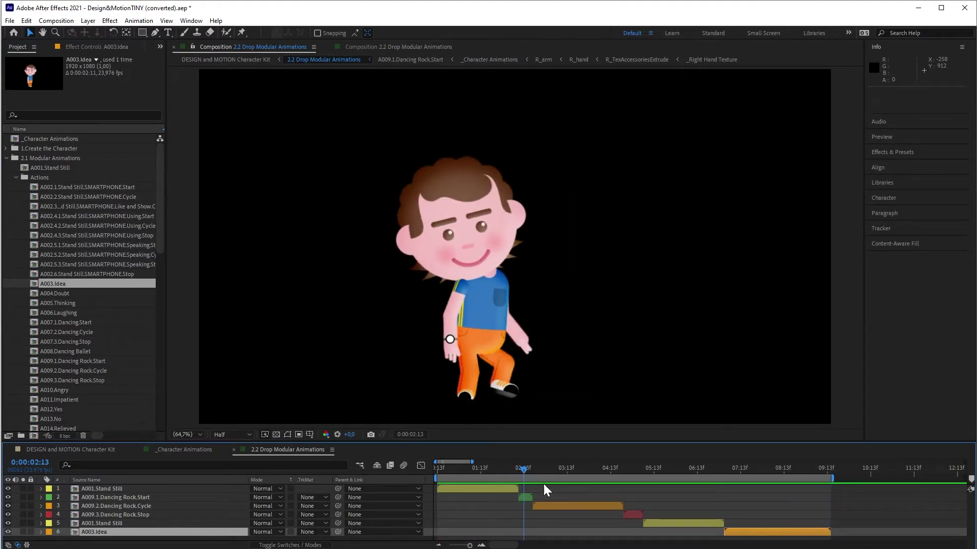
click(632, 471)
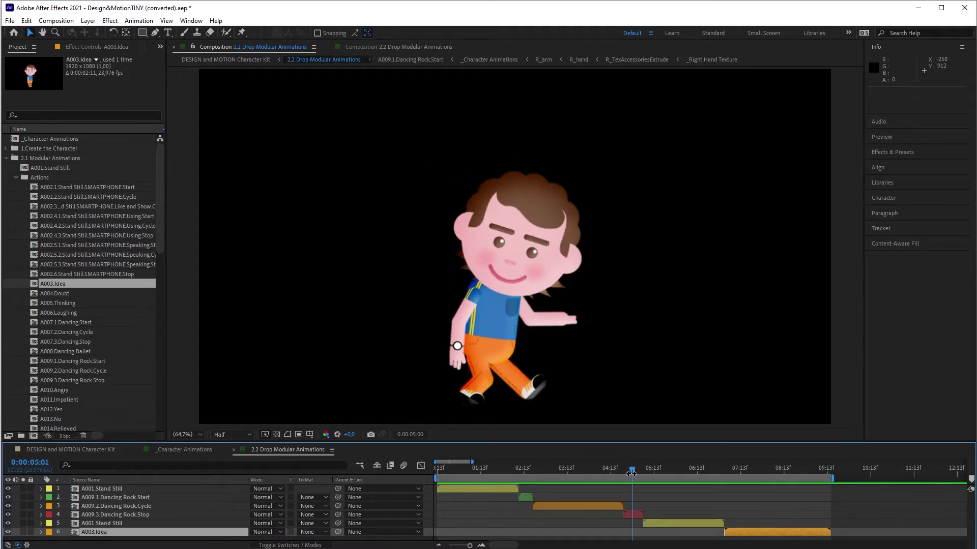
Step: Duplicate A009.2.Dancing Rock.Cycle, place the copy after the original, and shift the Stop, Stand Still and Idea layers to begin at 0:00:06:22
click(597, 506)
key(ctrl+d)
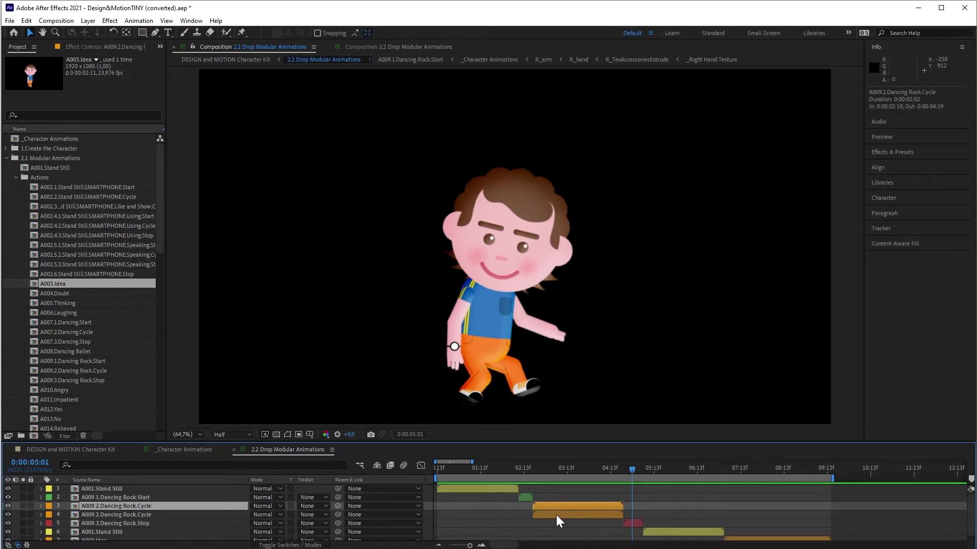
drag(557, 515, 646, 516)
click(634, 522)
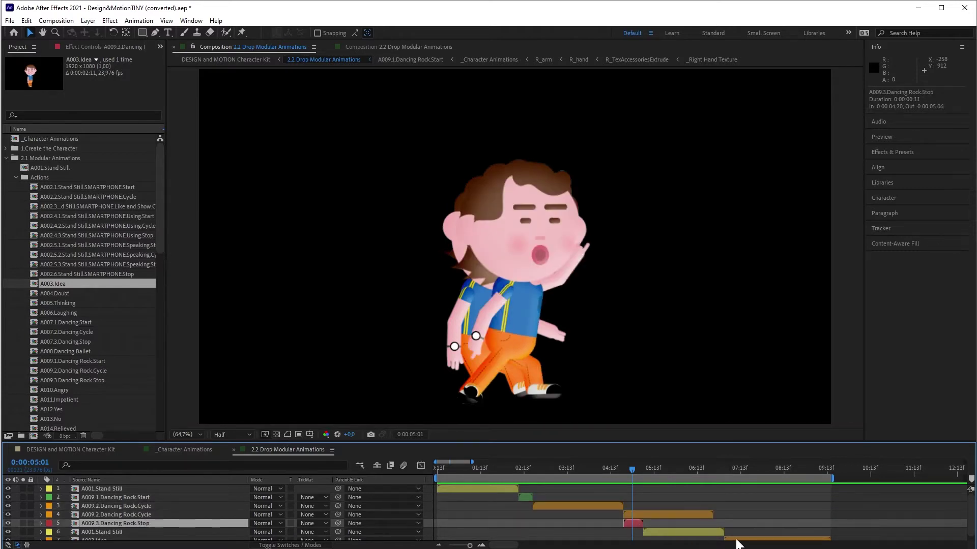
shift+click(671, 536)
drag(631, 528, 721, 528)
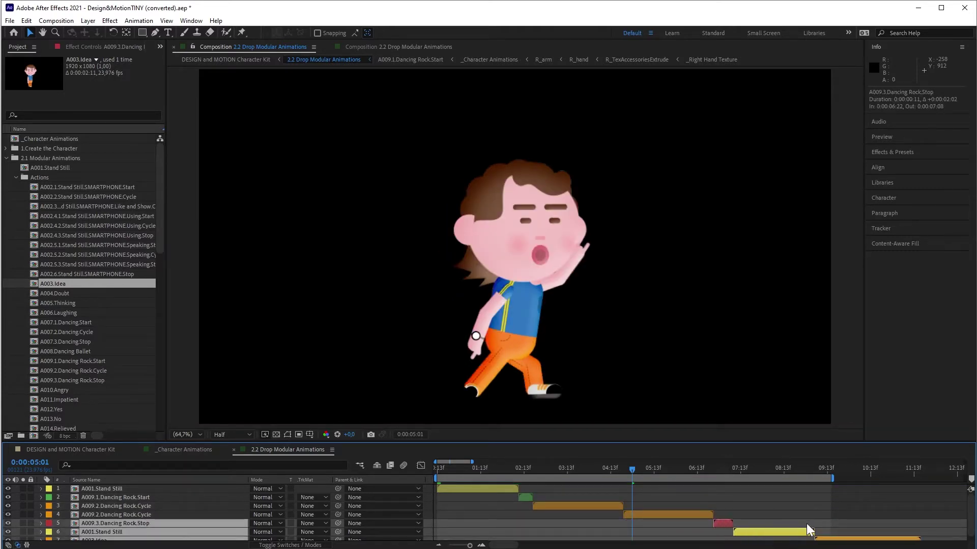
Step: Extend the work area to the end of A003.Idea at 0:00:11:16 and preview the full sequence
click(829, 539)
key(o)
key(n)
key(space)
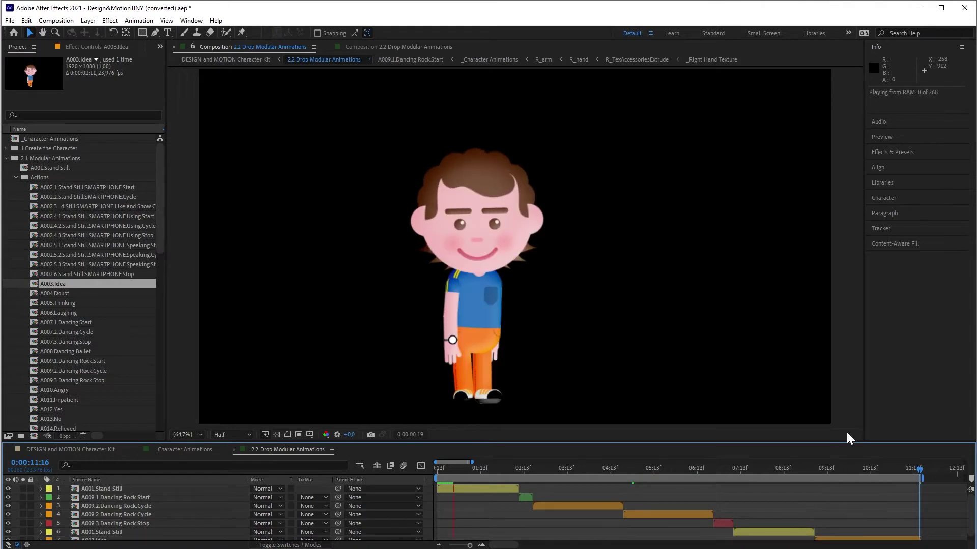
drag(846, 440, 846, 431)
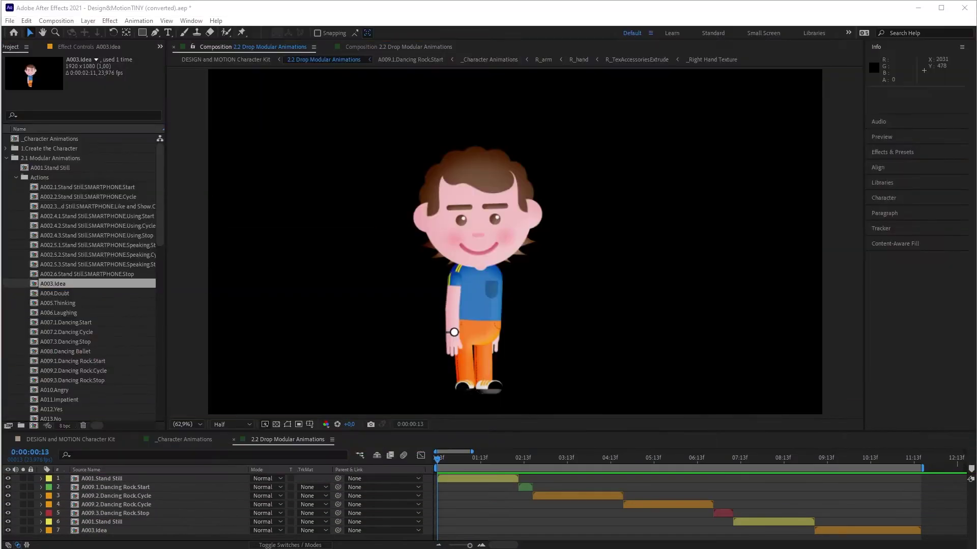
Step: Switch to VLC and review the Cycles part of the guide video, skipping from C003.2.Front Walk.Cycle to A001.Stand Still and scrubbing onward
key(alt+Tab)
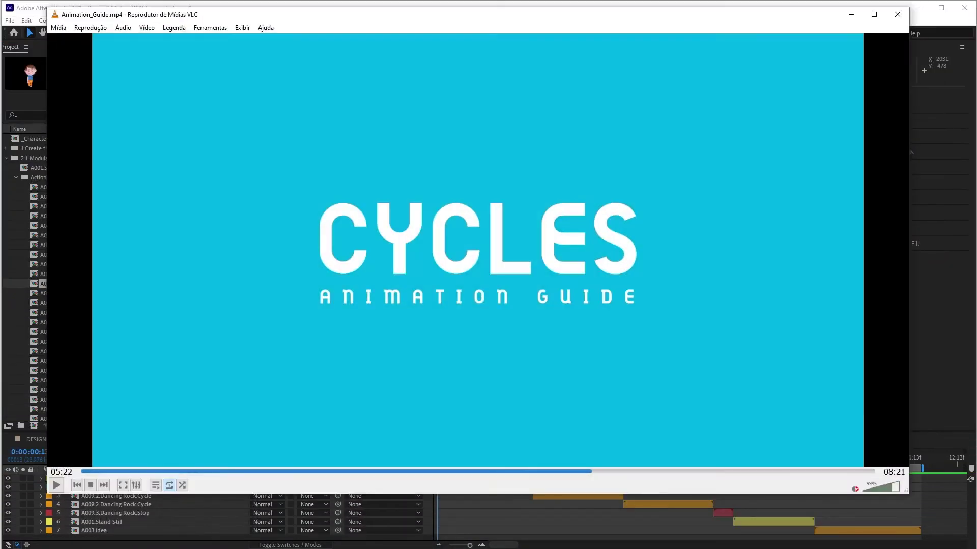
key(space)
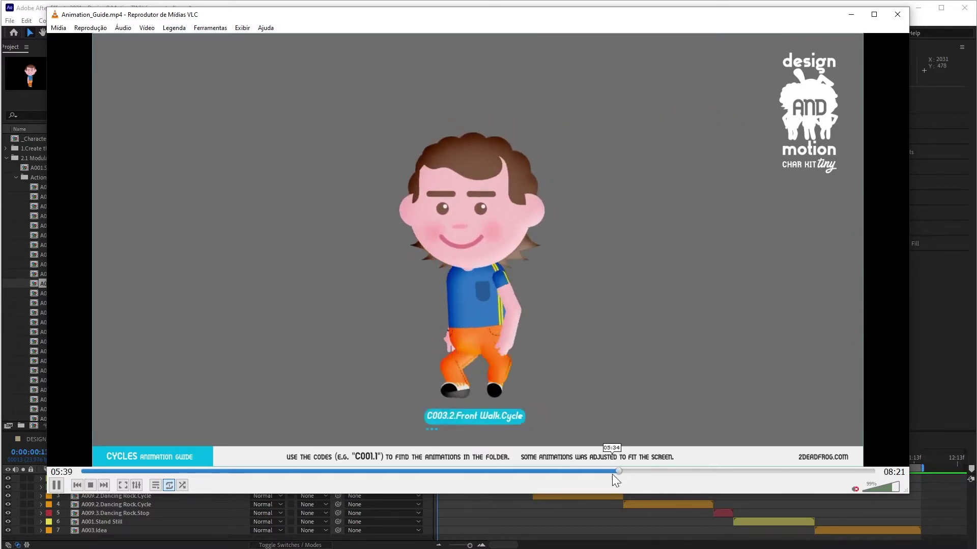
click(627, 475)
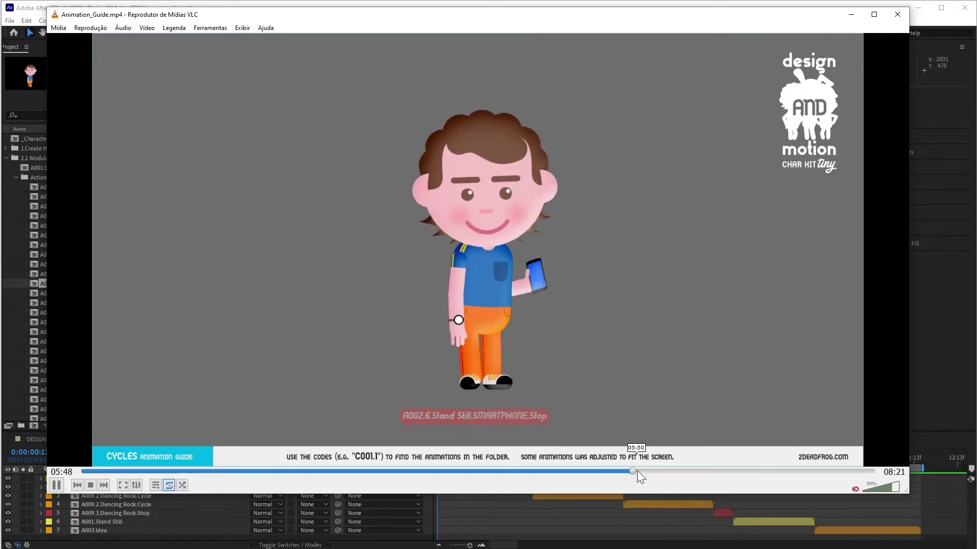
key(space)
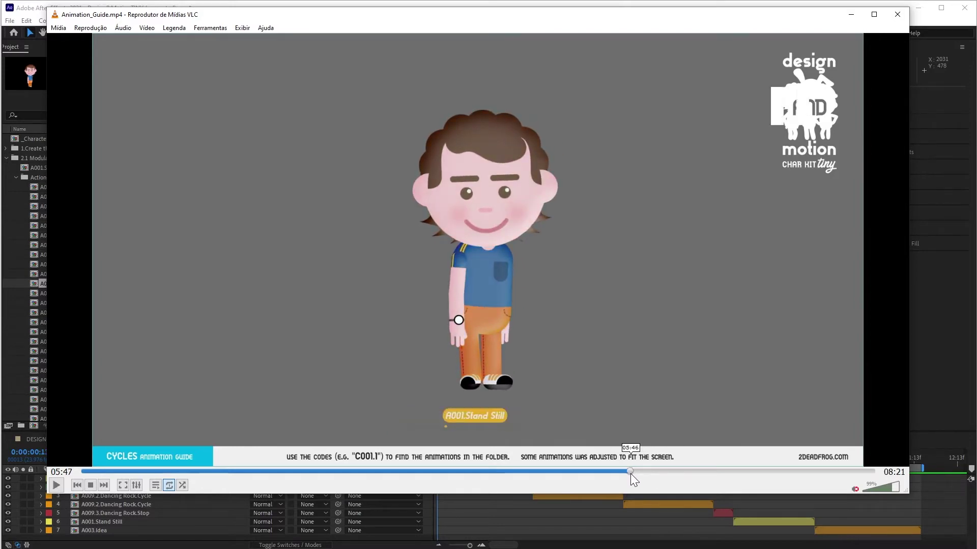
drag(630, 474, 640, 475)
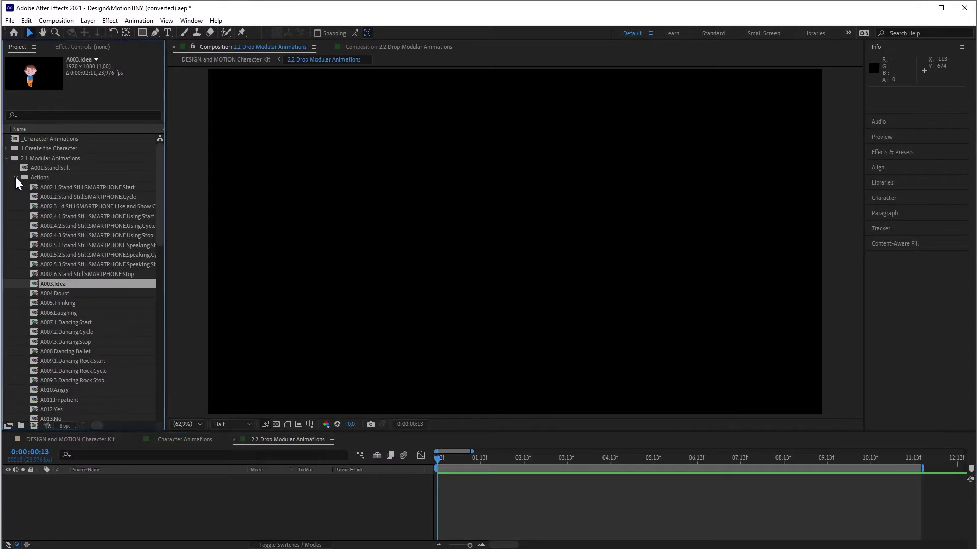
Step: Add the C005.1 Happy Walk Start, C005.2 Cycle and C005.3 Stop compositions from the Cycles folder to the 2.2 Drop Modular Animations timeline
click(15, 178)
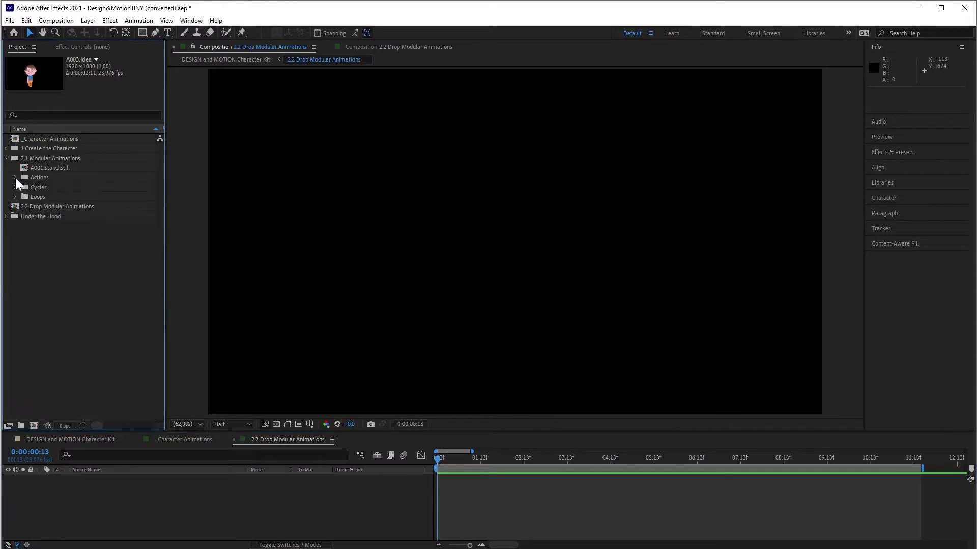
click(38, 190)
click(15, 187)
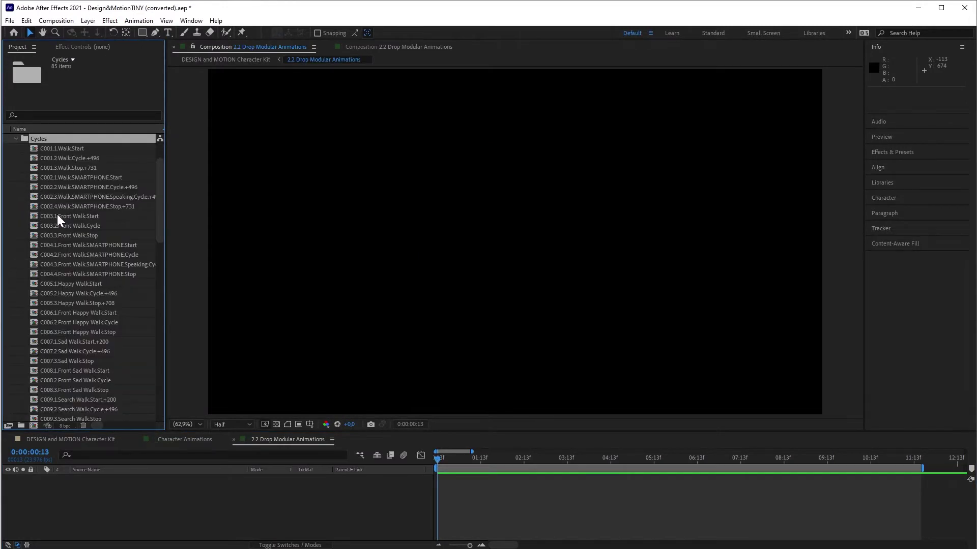
click(66, 284)
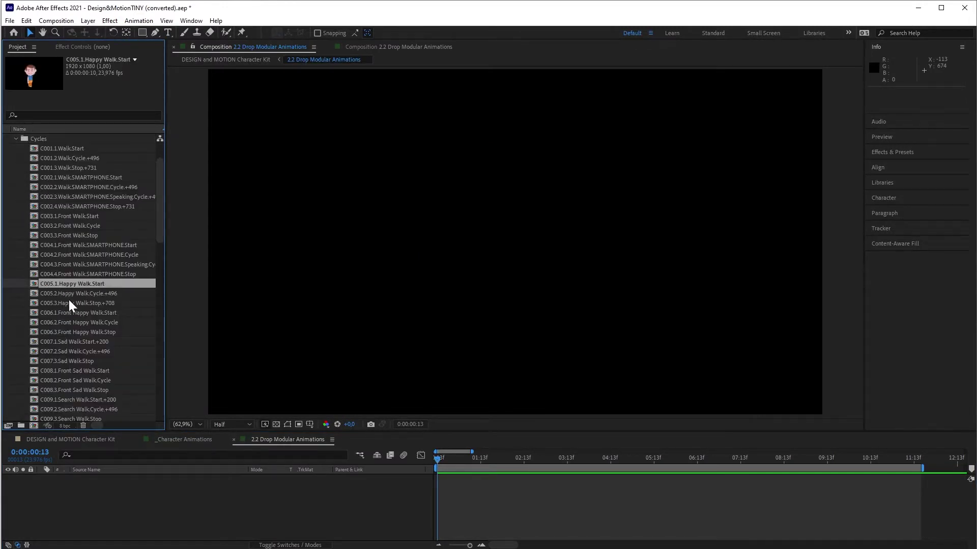
shift+click(63, 302)
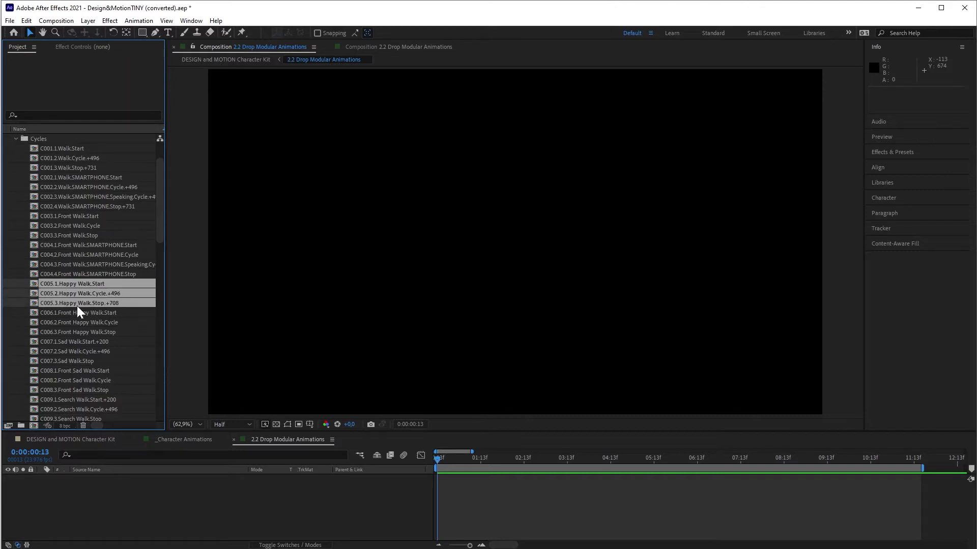
drag(79, 304, 204, 499)
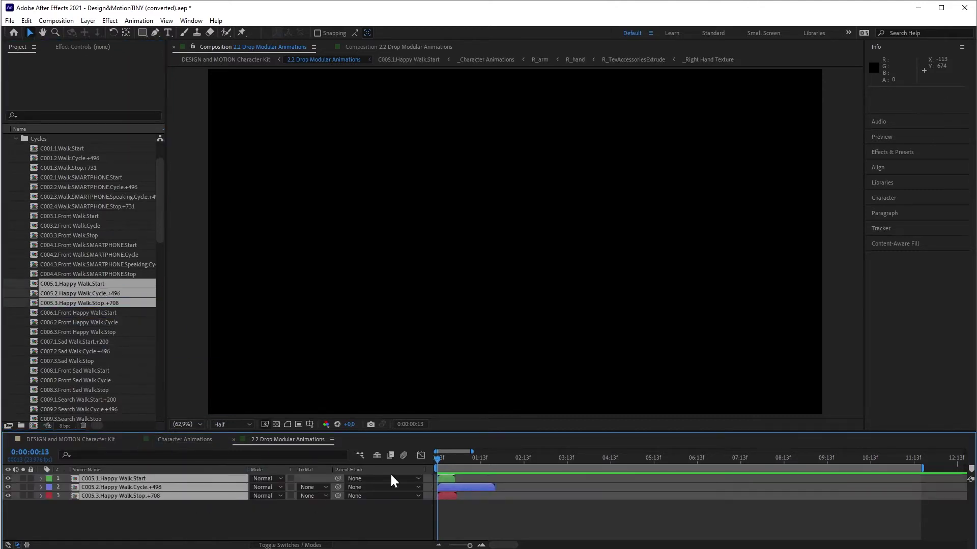
Step: Line up the Happy Walk layers end to end, with Cycle starting at 0:00:00:23 and Stop at 0:00:02:07, and scrub through them
drag(444, 486, 490, 463)
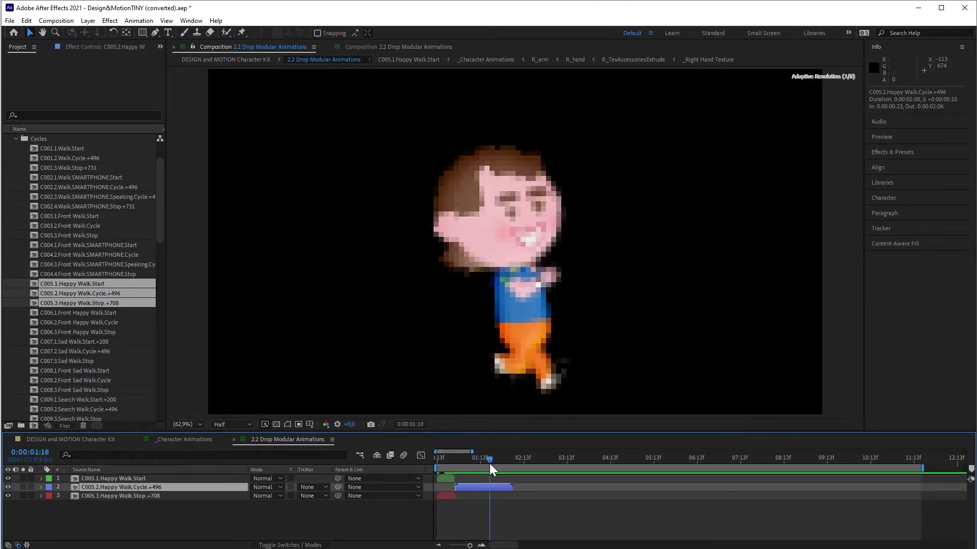
drag(444, 497, 465, 496)
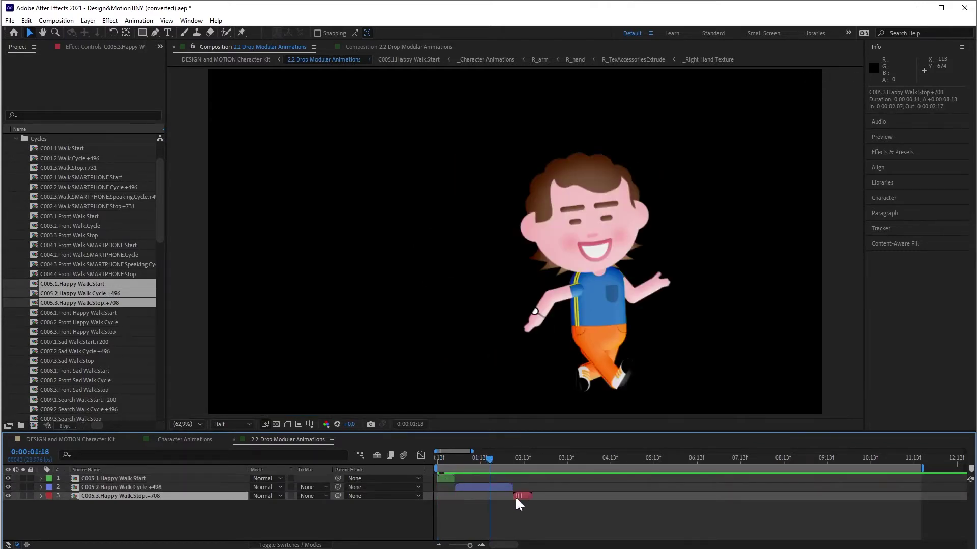
drag(510, 458, 517, 461)
click(523, 460)
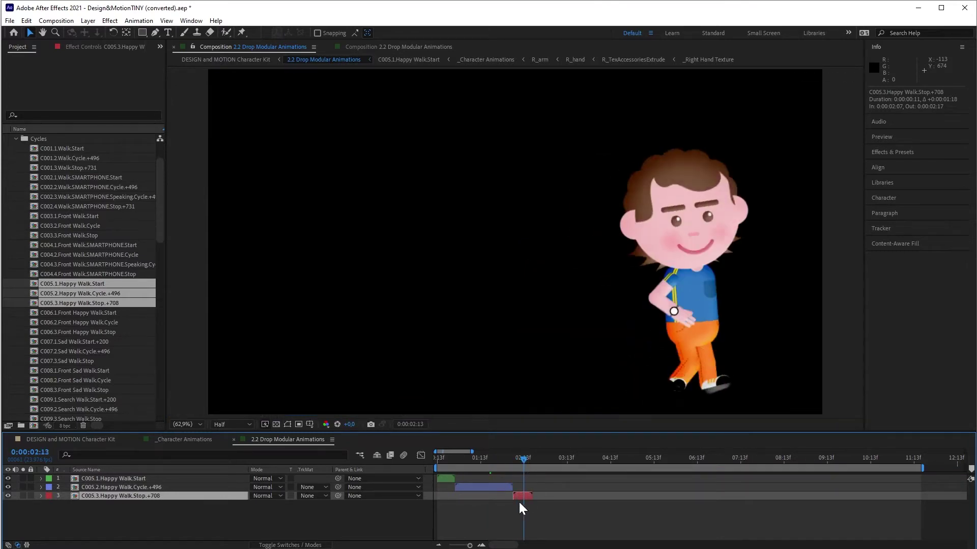
click(530, 458)
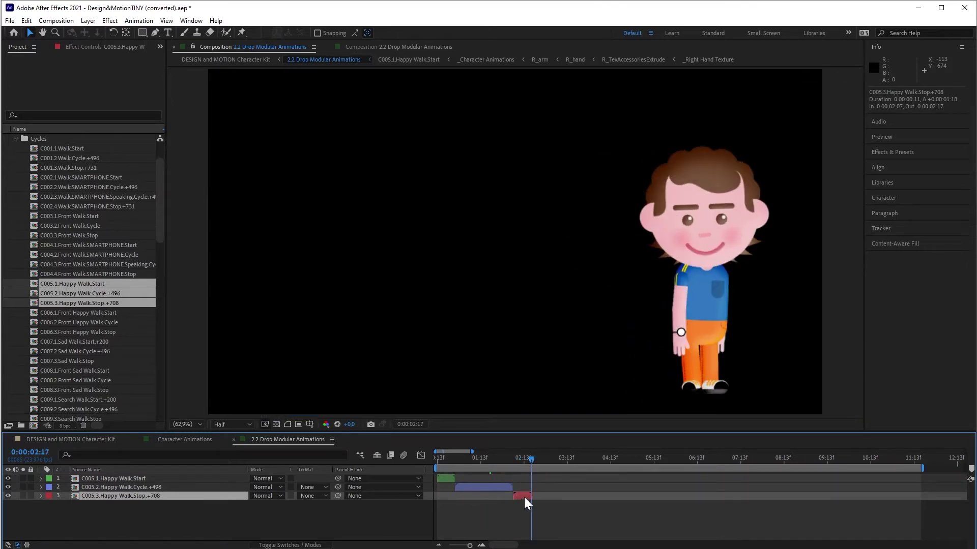
key(Home)
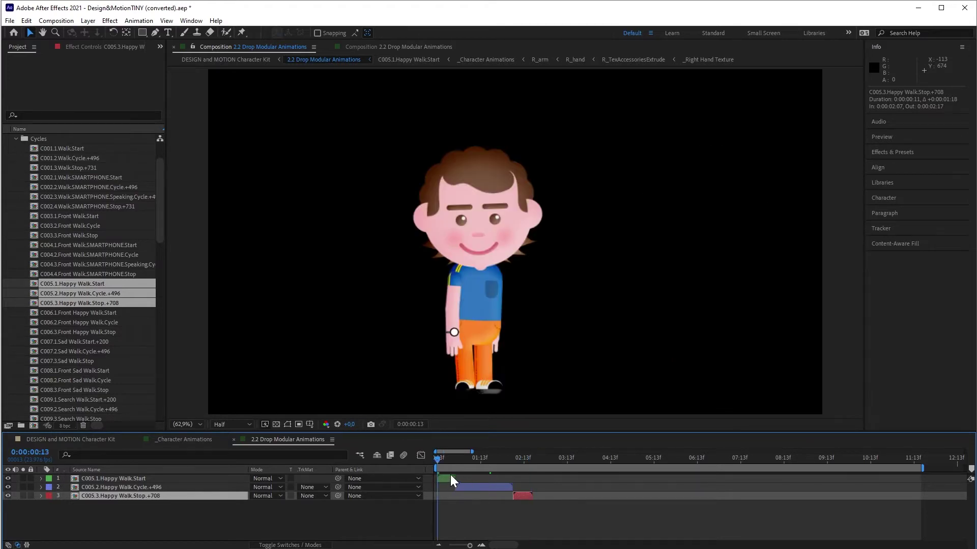
Step: Collapse the Cycles and Actions folders and add A001.Stand Still to the timeline above the Happy Walk layers
drag(161, 231, 161, 211)
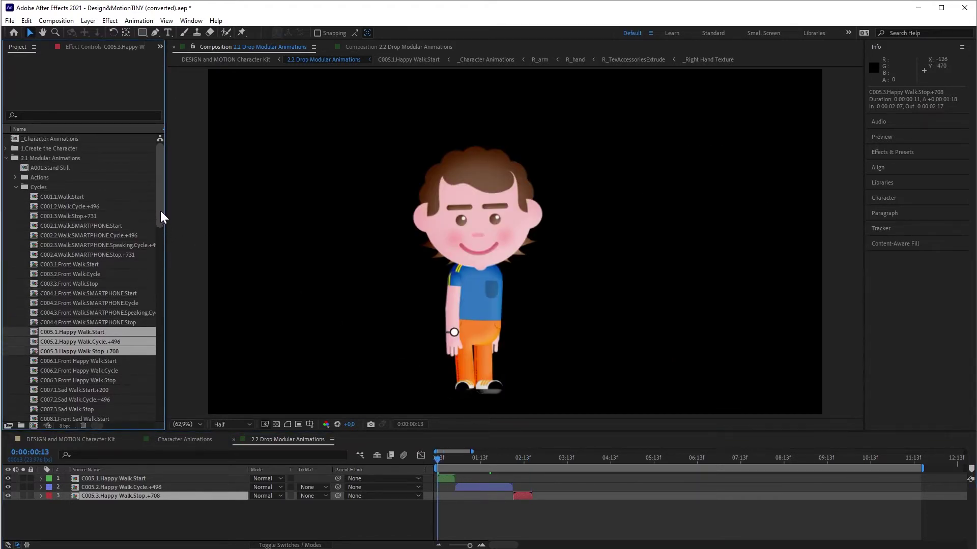
click(15, 187)
click(15, 178)
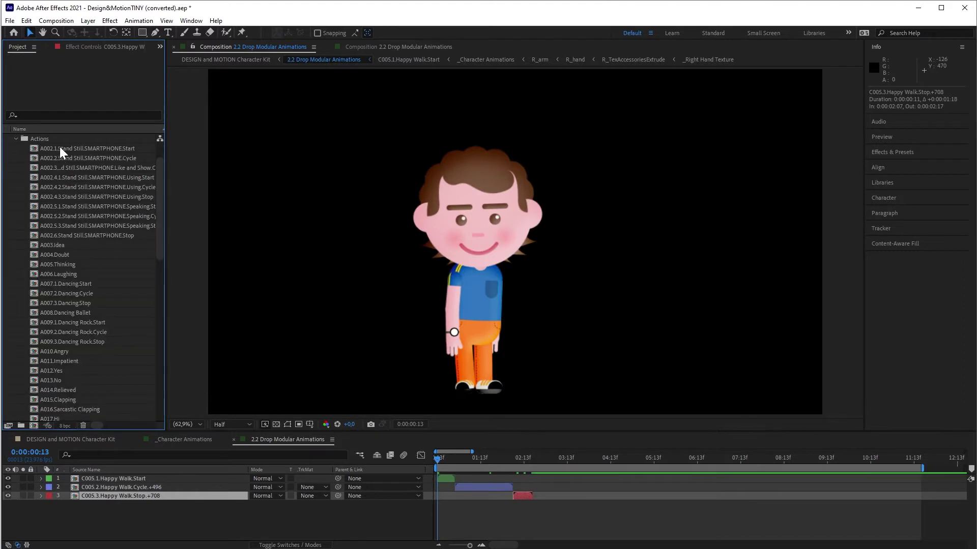
scroll(160, 187, up, 2)
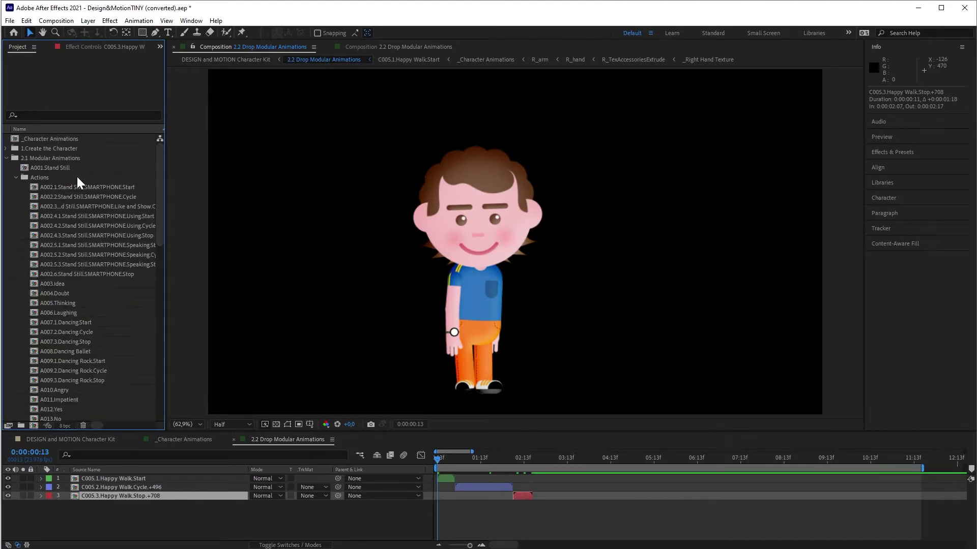
click(16, 177)
drag(66, 168, 140, 490)
Step: Shift the three Happy Walk layers together so they begin at 0:00:02:10, right after A001.Stand Still
click(447, 478)
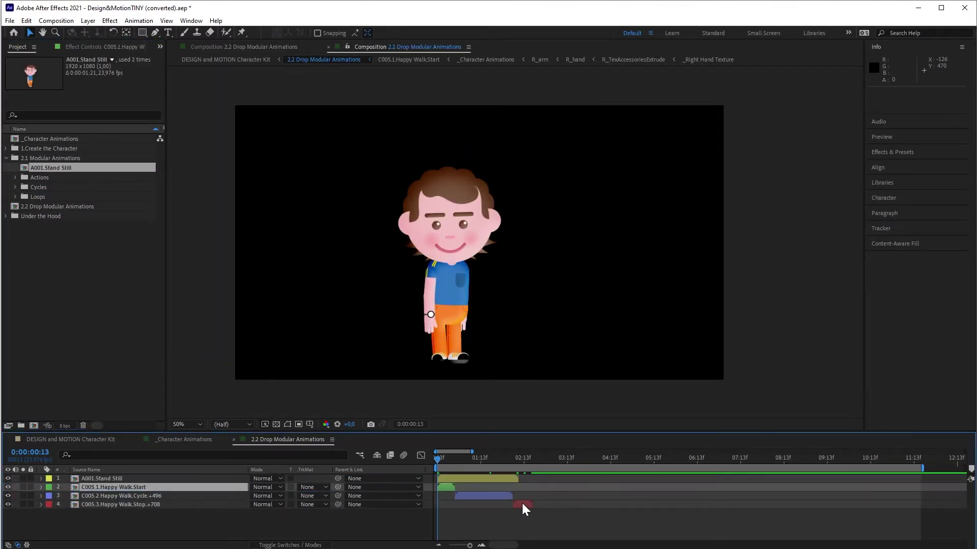
shift+click(522, 503)
drag(447, 487, 613, 478)
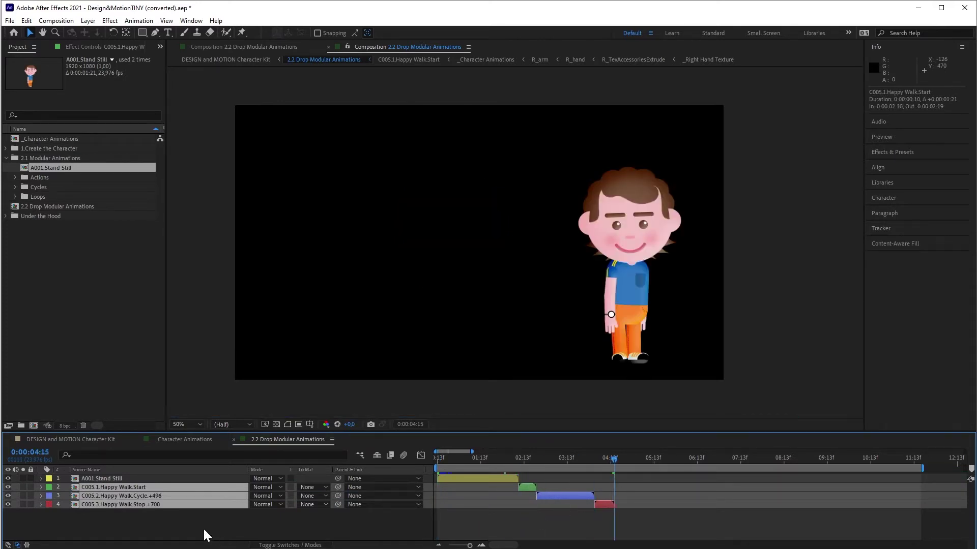
Step: Send A001.Stand Still to the bottom of the layer stack and start it at 0:00:04:14, overlapping the last frame of the Stop layer
click(131, 478)
key(bracketleft)
key(ctrl+shift+bracketleft)
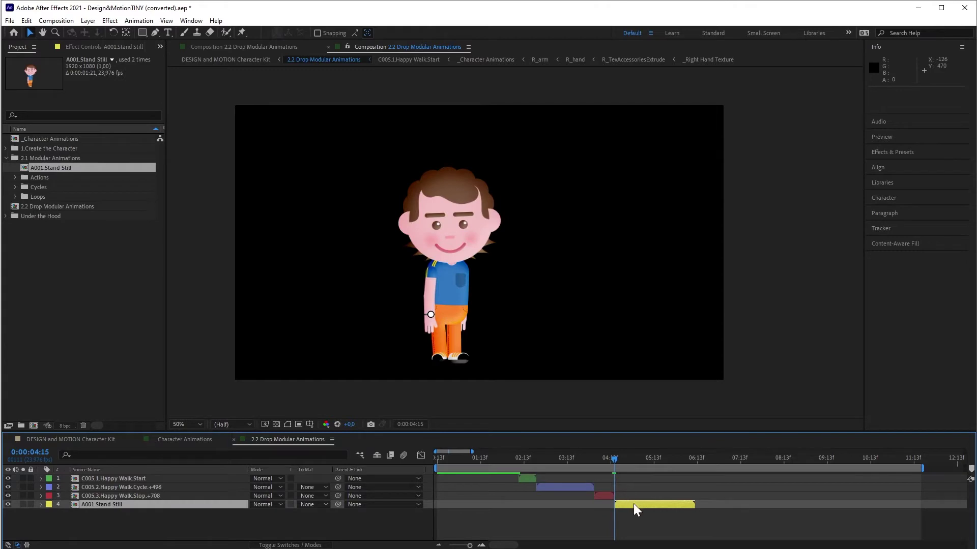
key(Page_Up)
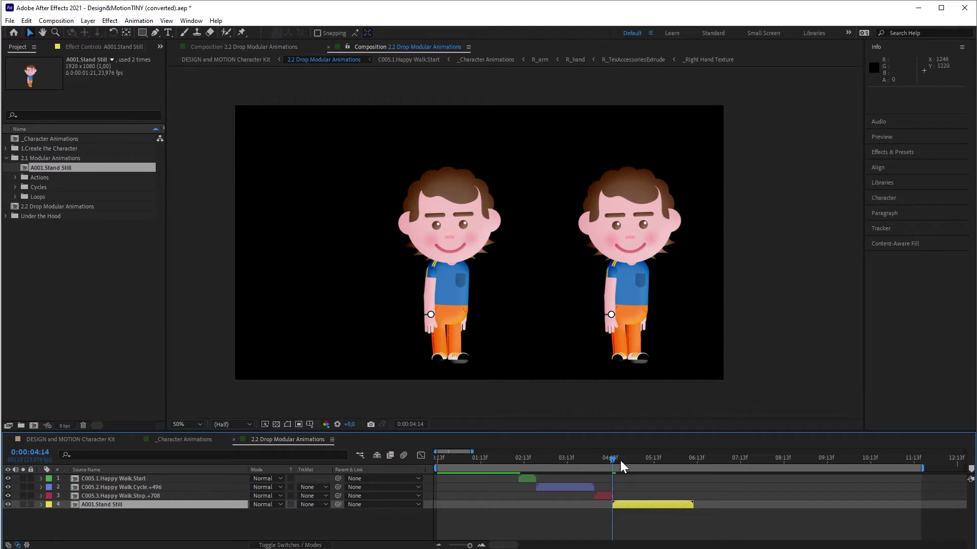
scroll(617, 517, up, 5)
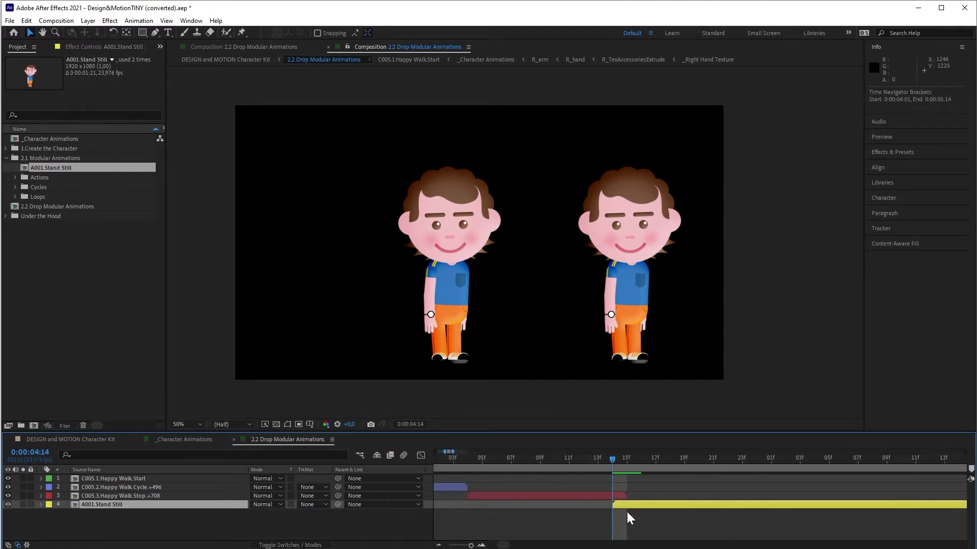
scroll(627, 512, down, 2)
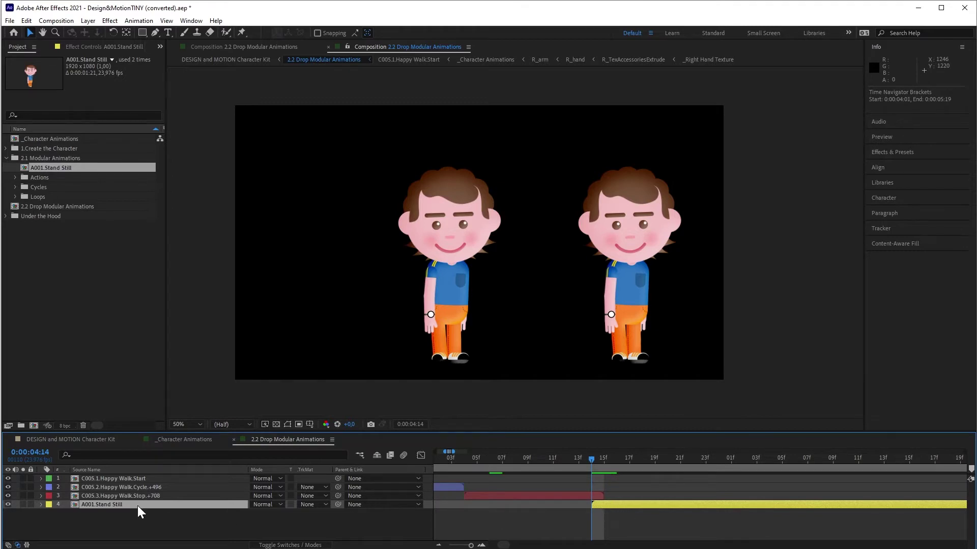
Step: Offset the X position of A001.Stand Still by +708 to match the offset in the Happy Walk Stop layer's name
key(ctrl+Up)
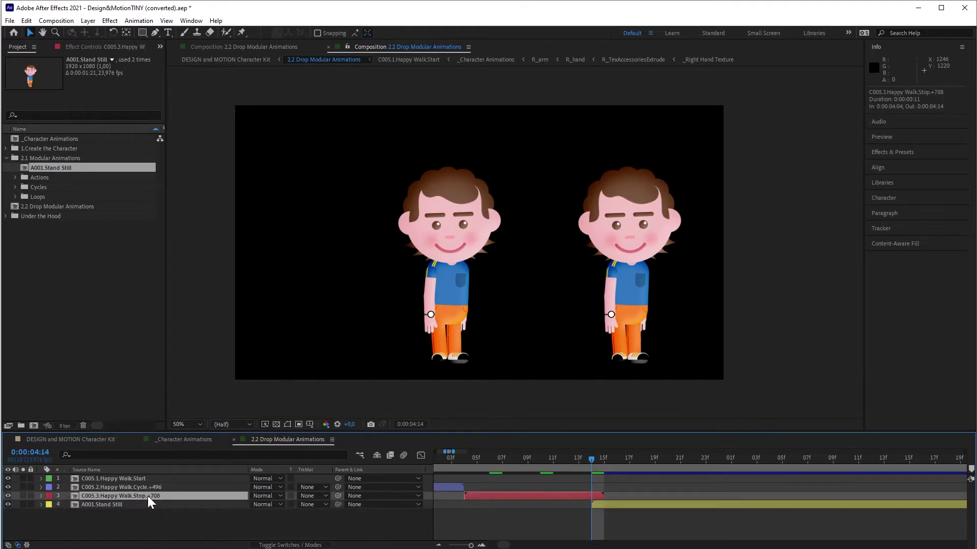
click(116, 505)
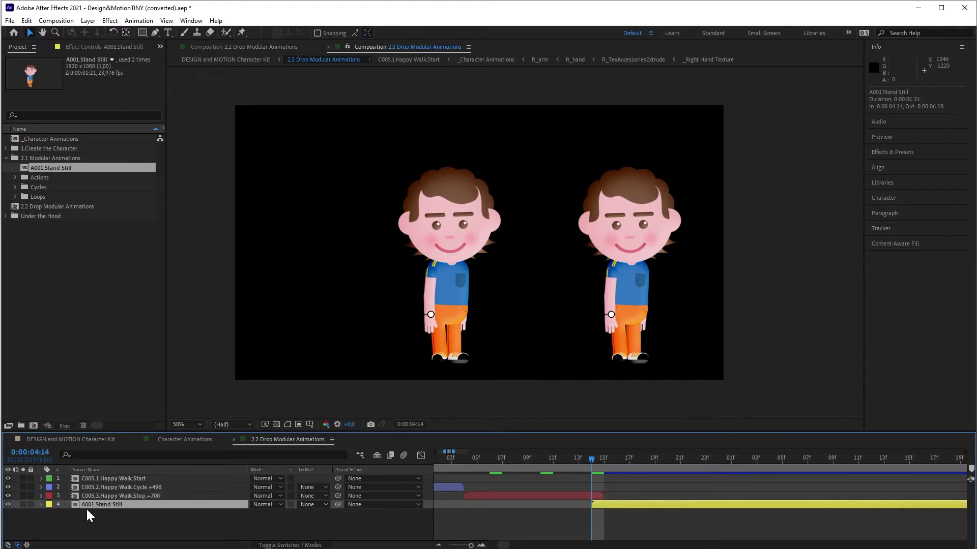
click(50, 513)
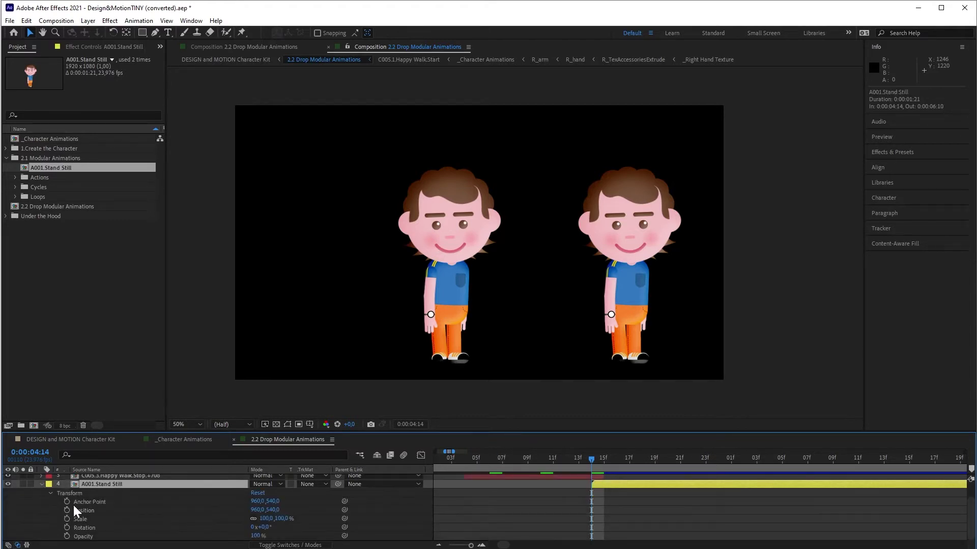
scroll(200, 496, up, 1)
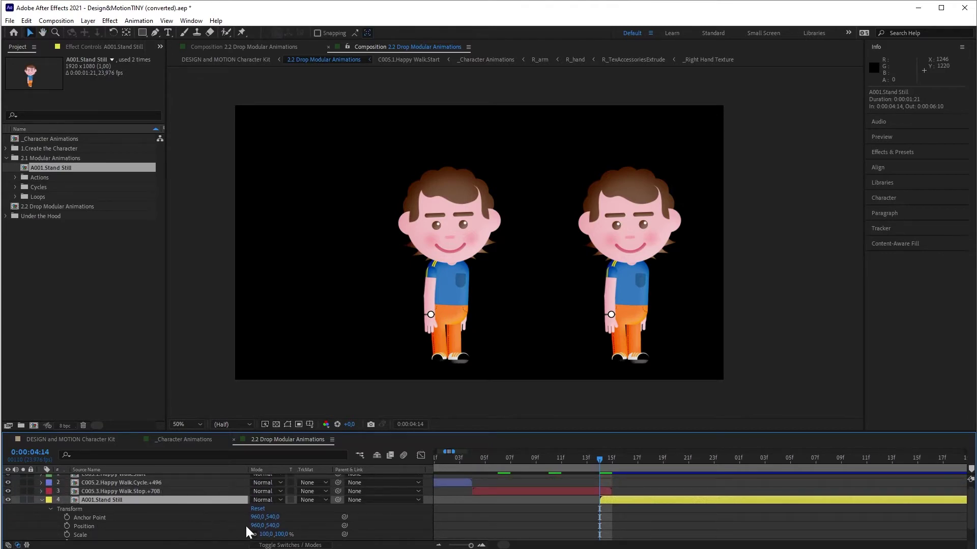
click(257, 526)
text(+708)
key(Return)
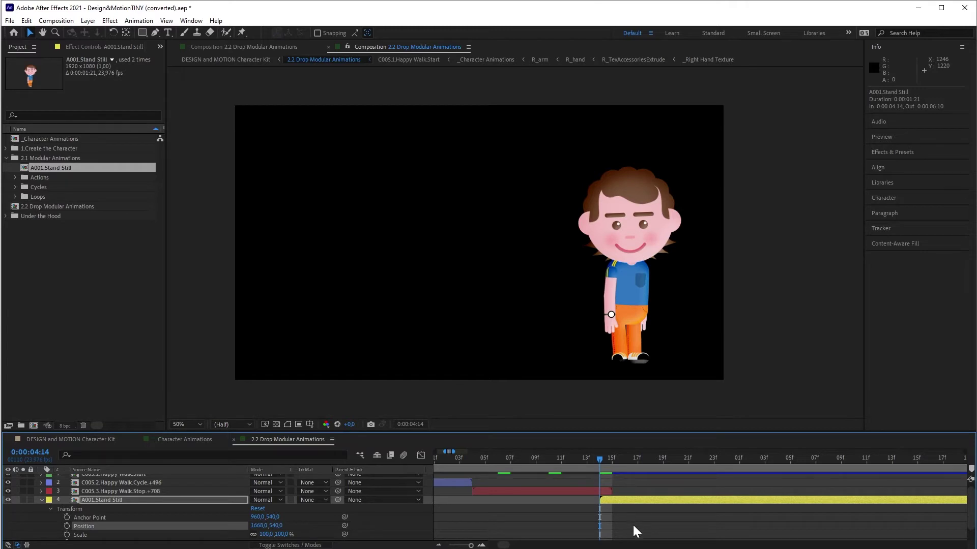
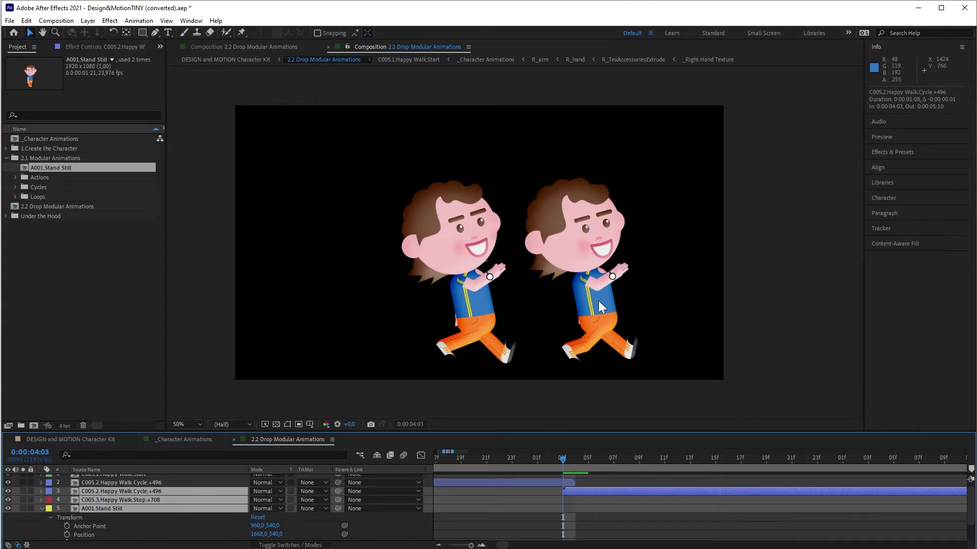
Step: Reveal Position on the second C005.2.Happy Walk.Cycle and the layers after it, and offset that cycle's X position by +496
click(575, 511)
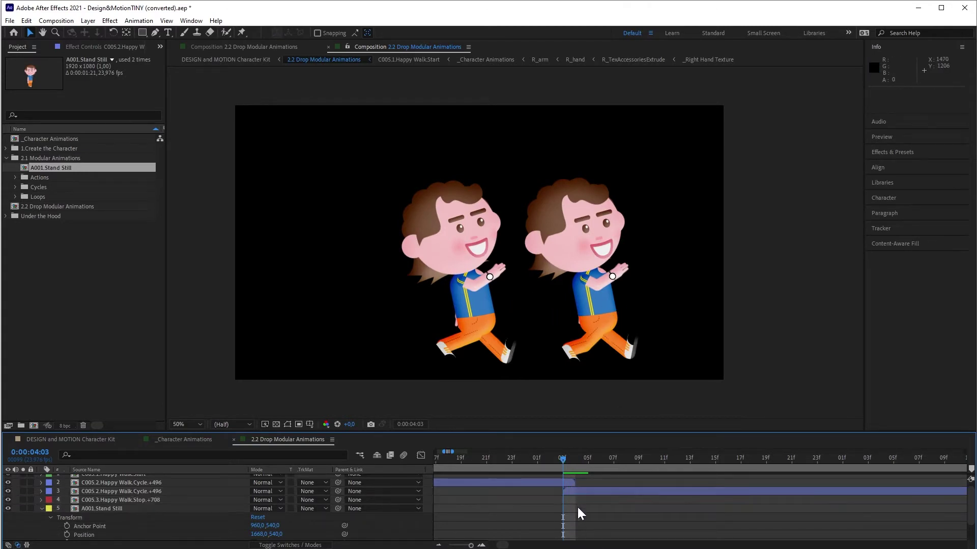
click(155, 492)
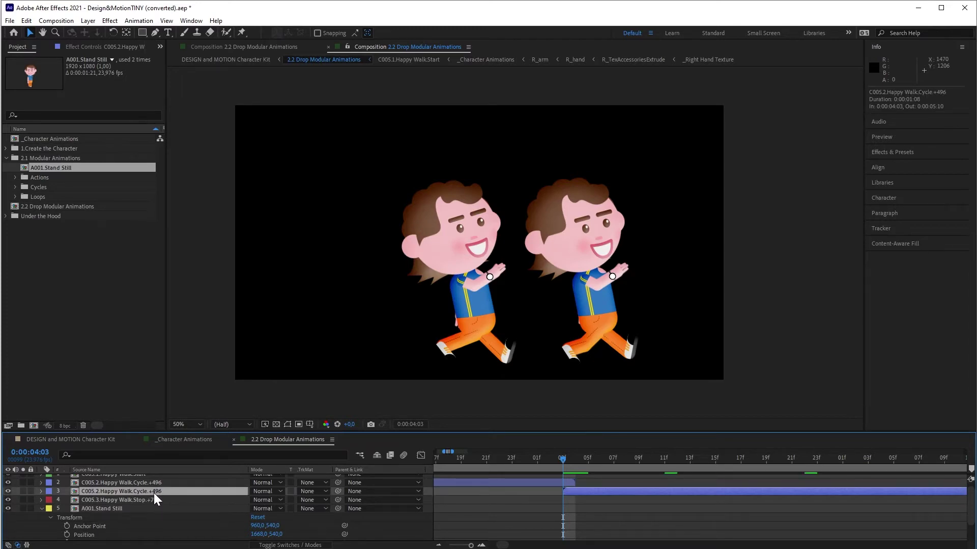
key(minus)
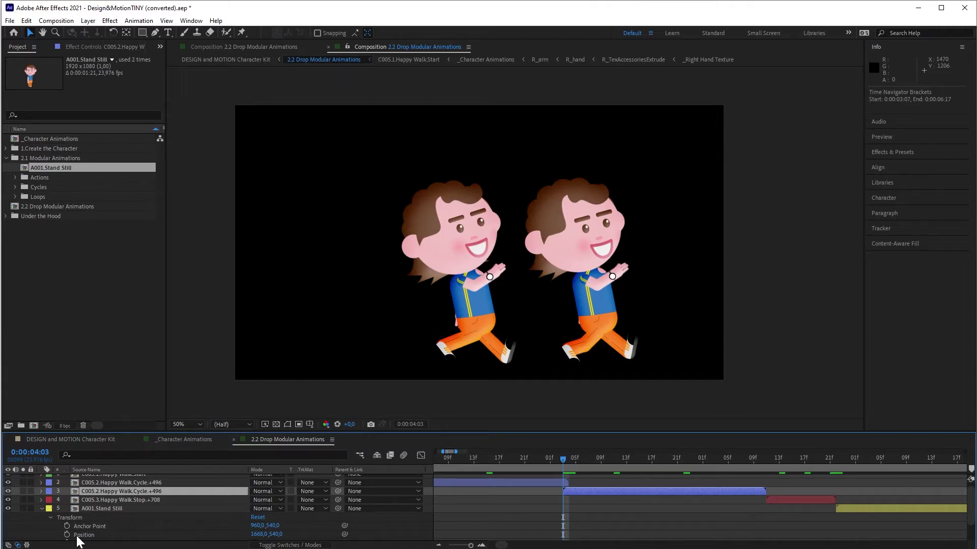
shift+click(101, 510)
key(p)
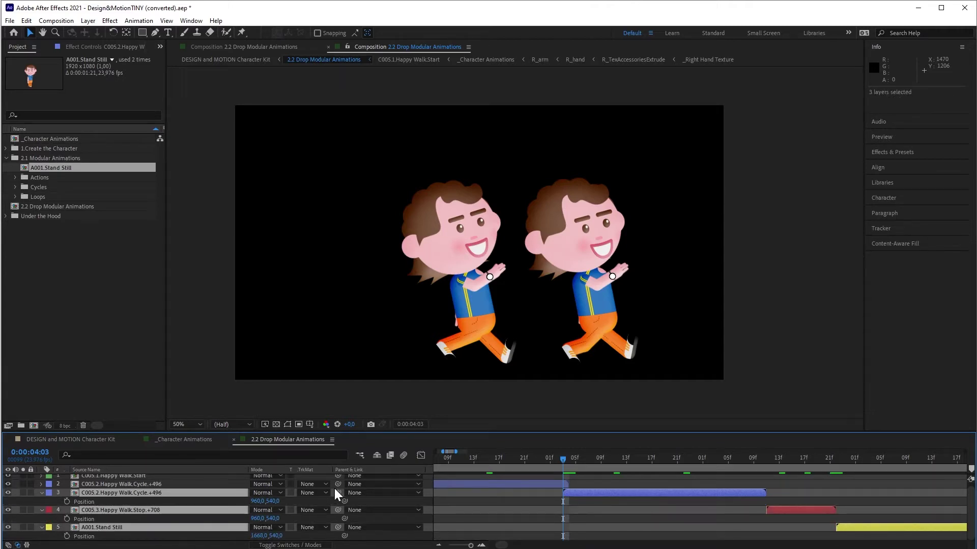
click(304, 503)
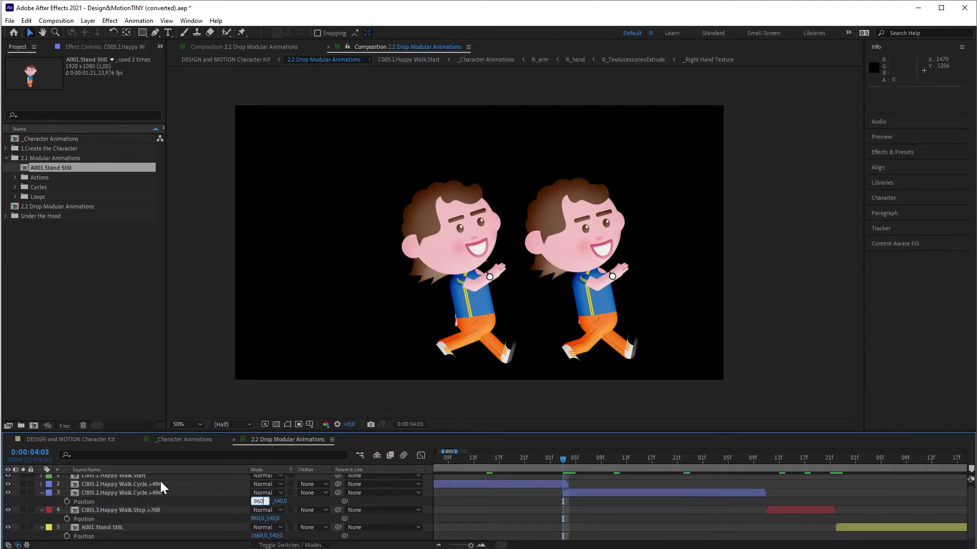
text(496)
key(Return)
Step: Offset the X positions of C005.3.Happy Walk.Stop and A001.Stand Still by +496 each
click(258, 518)
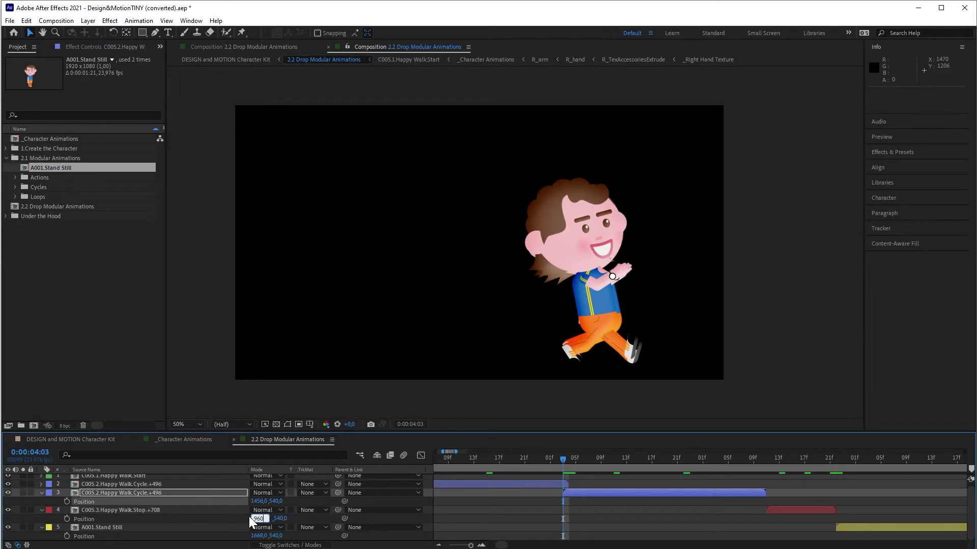
text(+496)
key(Return)
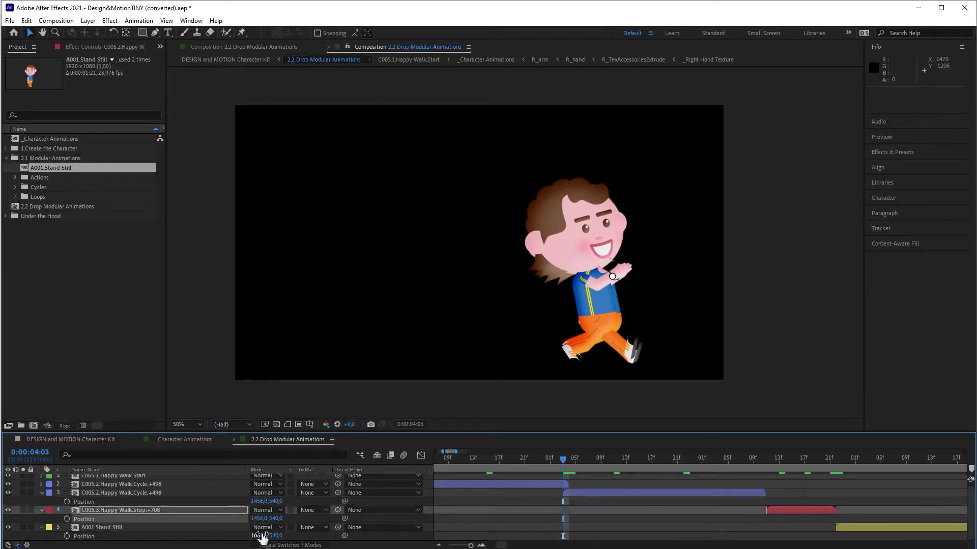
click(259, 535)
text(+496)
key(Return)
Step: Preview the extended Happy Walk sequence, stop at 0:00:03:01 and select the second C005.2.Happy Walk.Cycle layer
key(space)
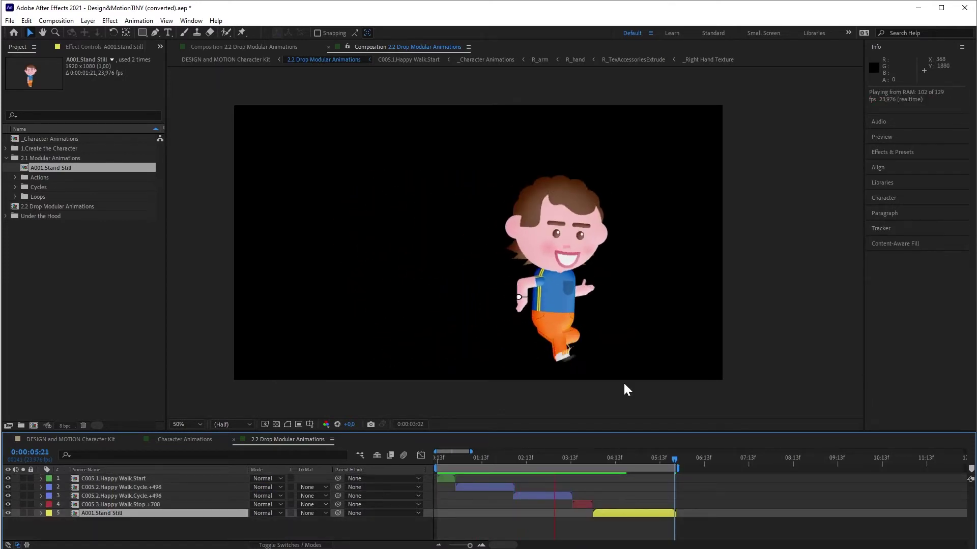
scroll(560, 501, up, 3)
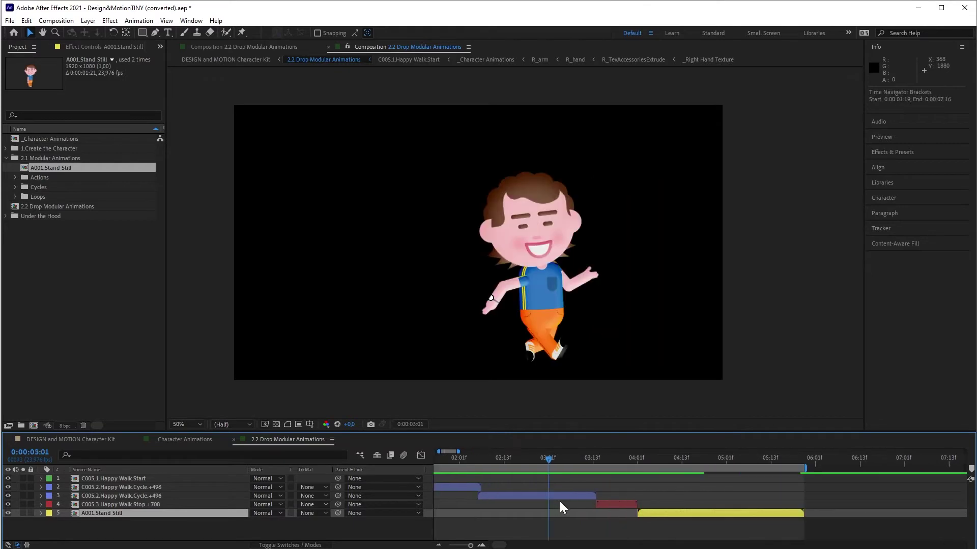
click(555, 496)
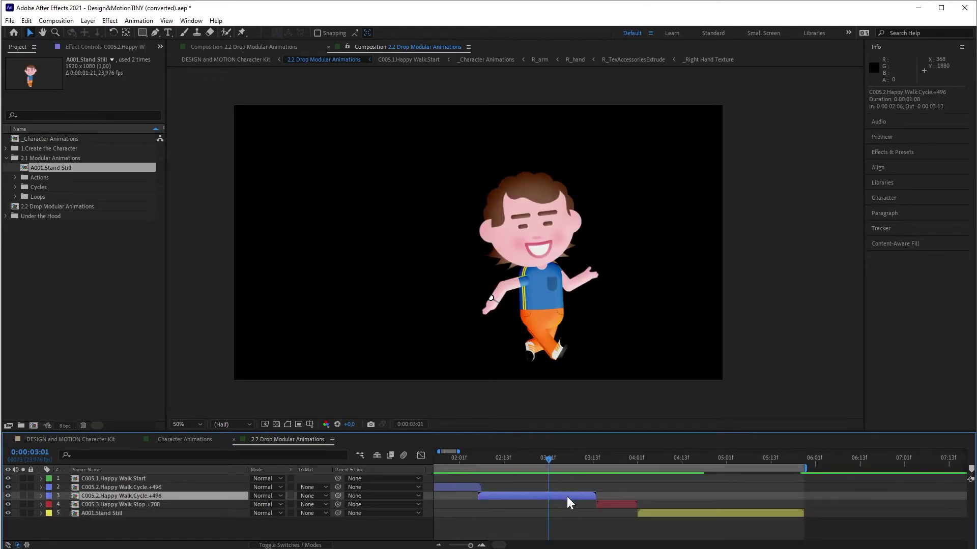
Step: Duplicate the second C005.2.Happy Walk.Cycle and shift the copy, Happy Walk.Stop and A001.Stand Still in time so the copy starts at 0:00:03:13
key(ctrl+d)
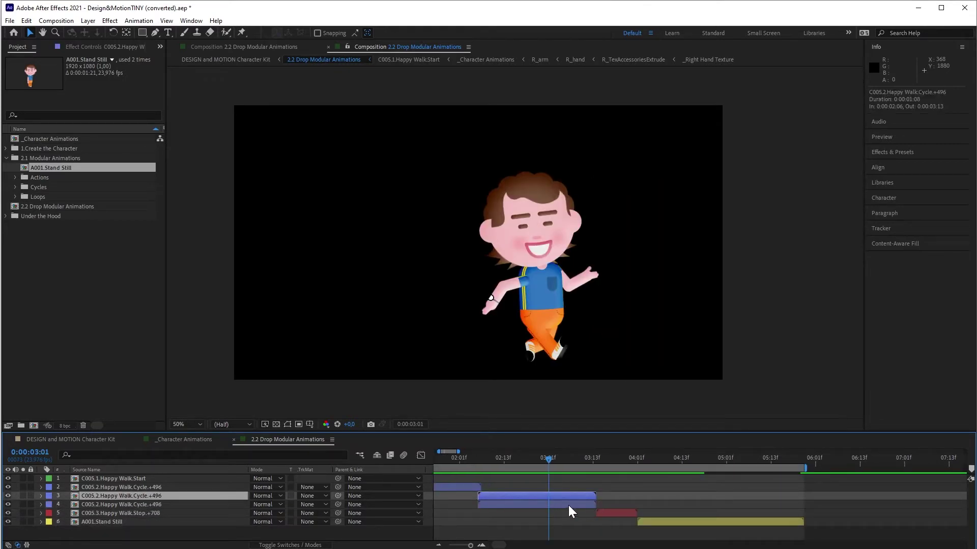
click(568, 505)
shift+click(642, 522)
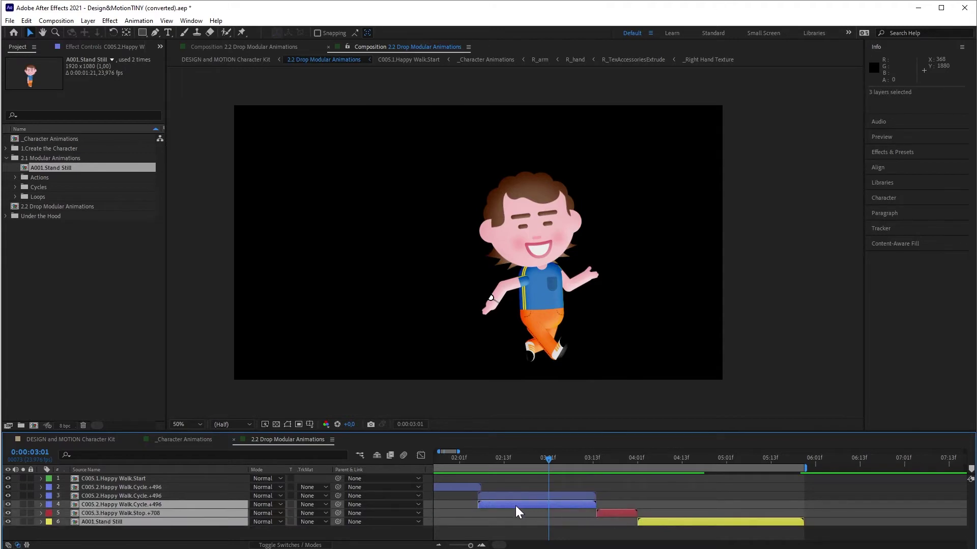
drag(515, 507, 632, 505)
key(equal)
key(equal)
click(732, 459)
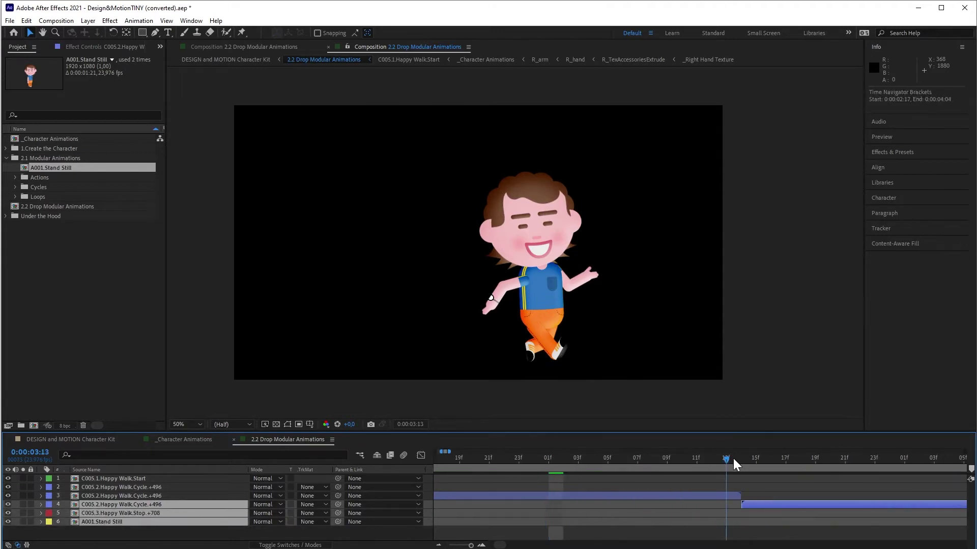
drag(749, 505, 725, 514)
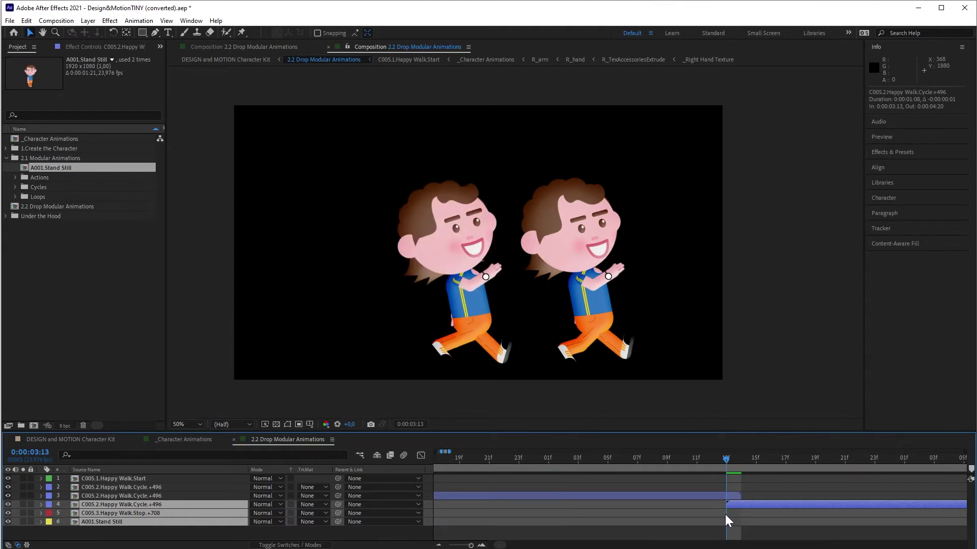
key(minus)
key(minus)
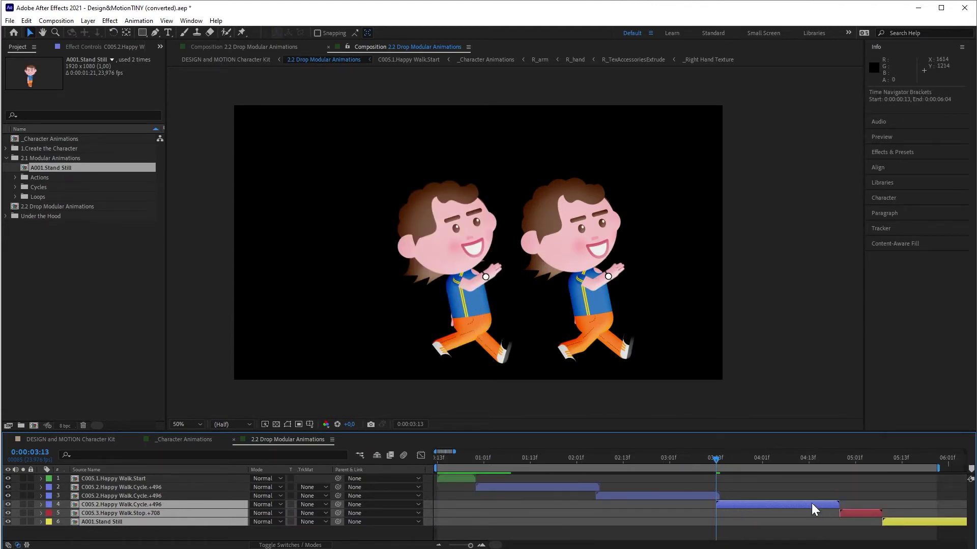
Step: Move the third Happy Walk.Cycle, Happy Walk.Stop and A001.Stand Still horizontally in the composition until the character lines up with the preceding cycle
click(795, 505)
shift+click(889, 518)
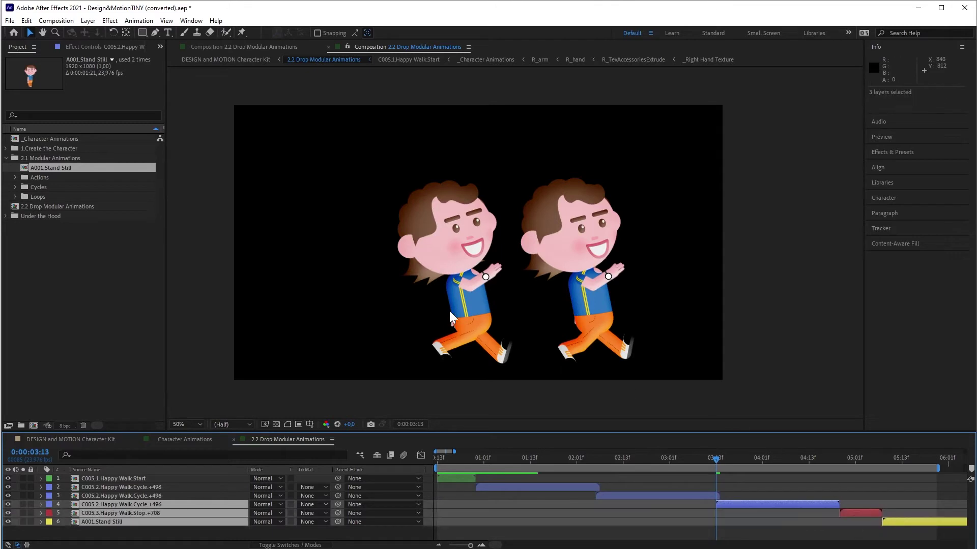
drag(450, 310, 611, 309)
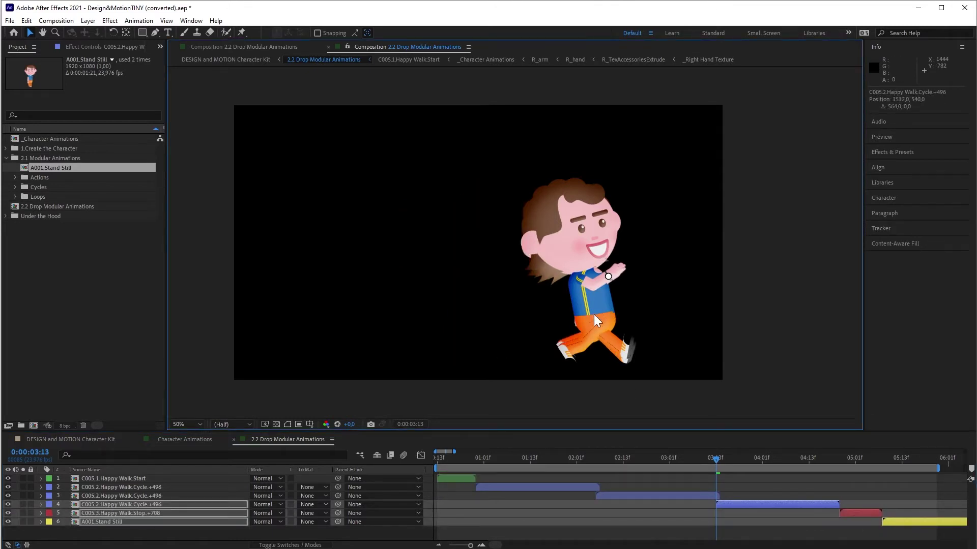
key(shift+Left)
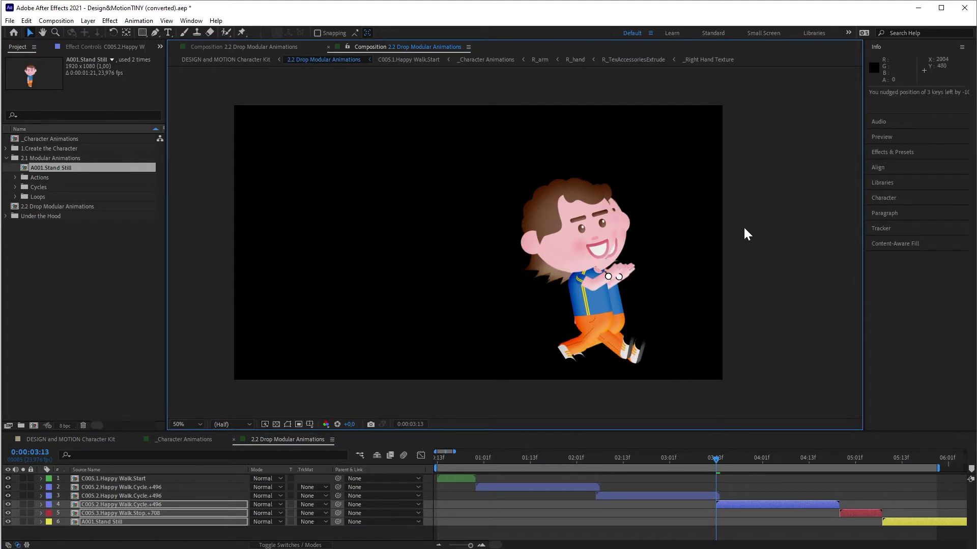
key(shift+Right)
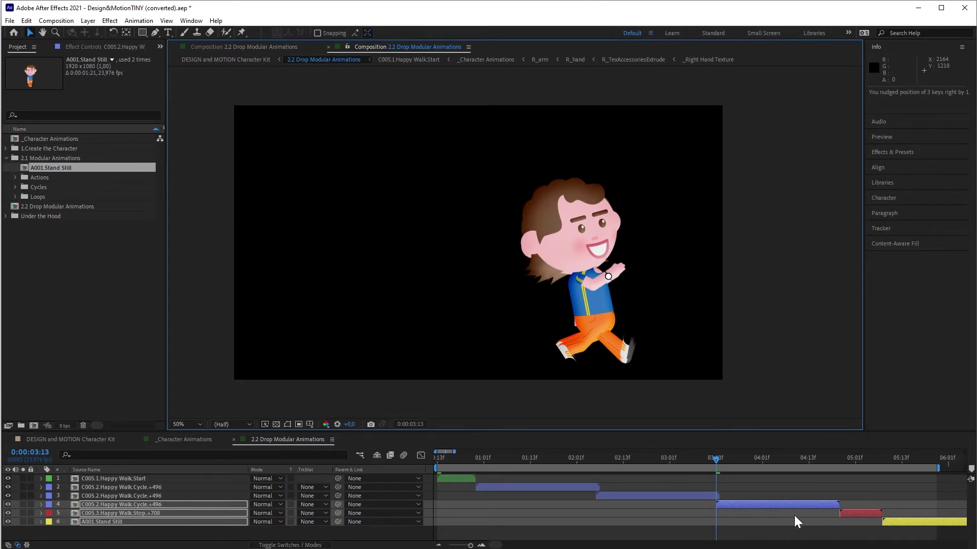
Step: Extend the work area to the end of A001.Stand Still and preview the whole walk sequence from 0:00:00:13
key(minus)
key(minus)
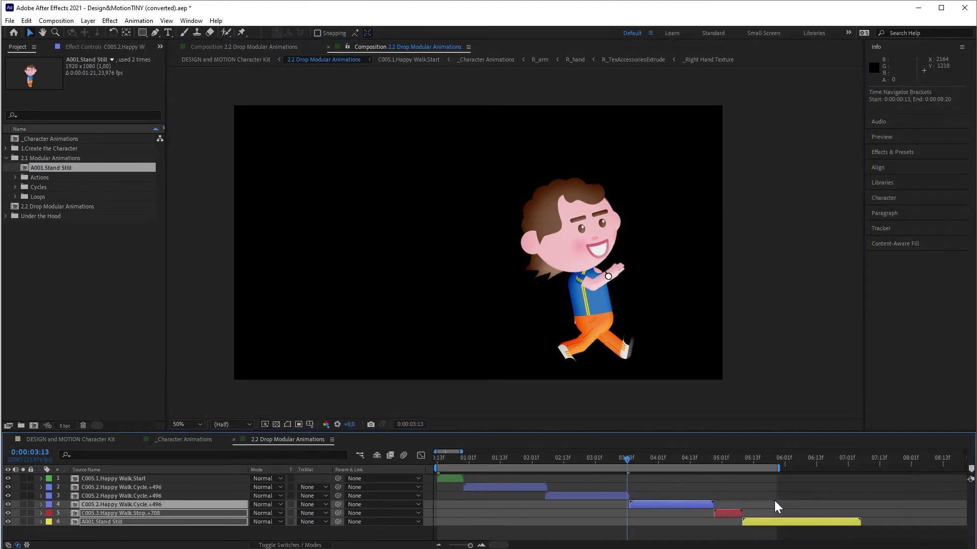
click(661, 521)
key(space)
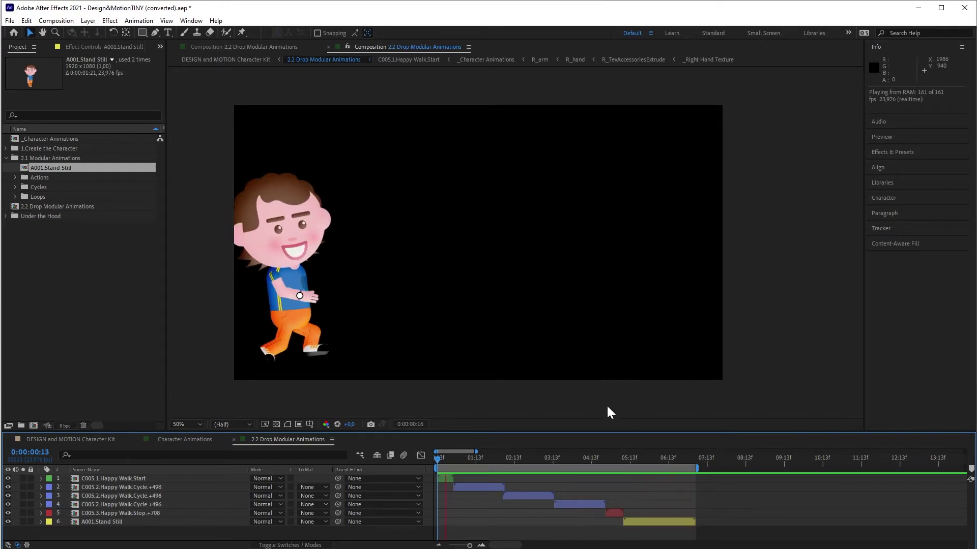
key(space)
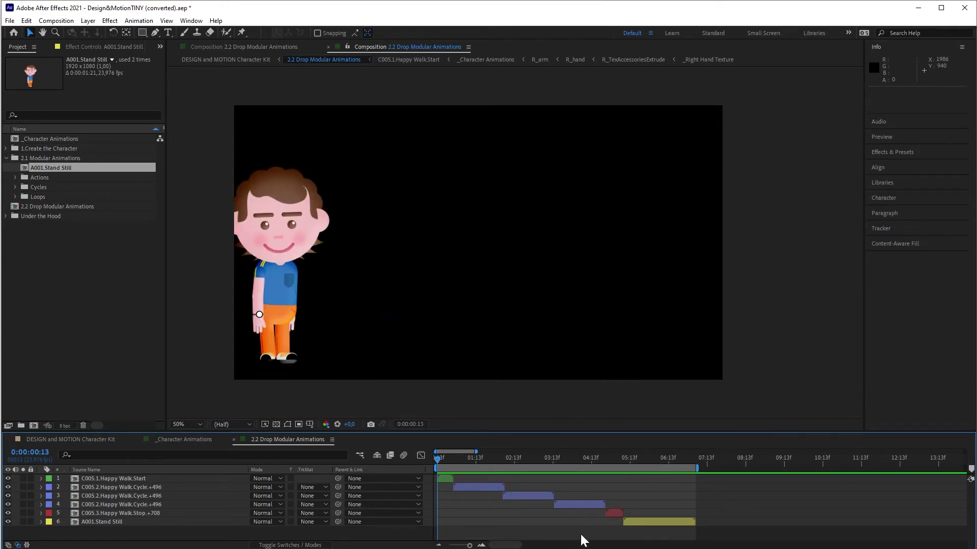
Step: Create a null object and parent all six animation layers to it
right_click(577, 532)
mouse_move(601, 538)
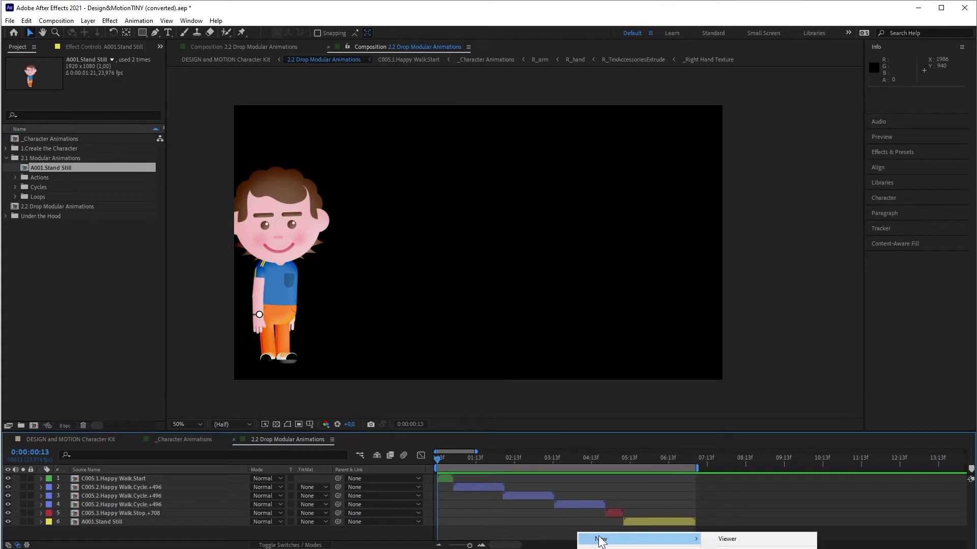
click(733, 548)
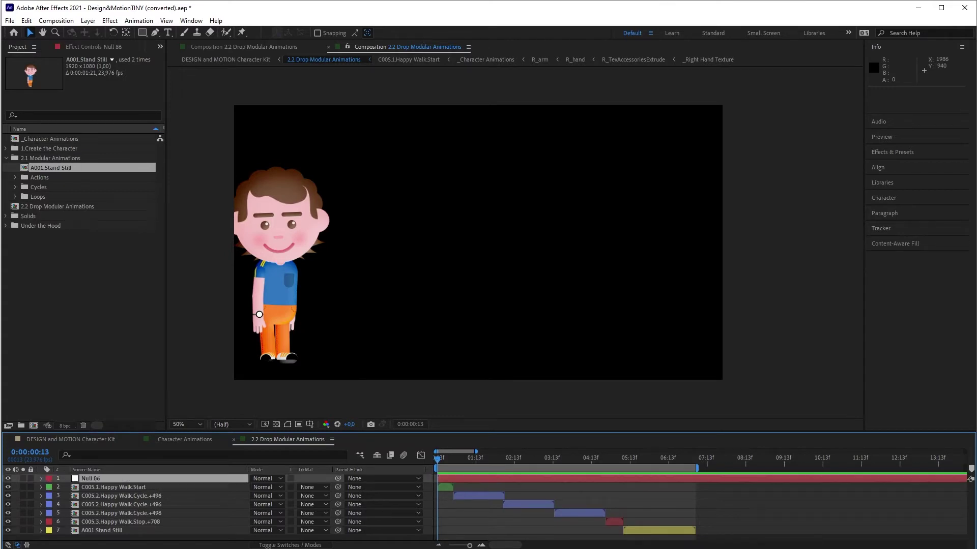
click(123, 538)
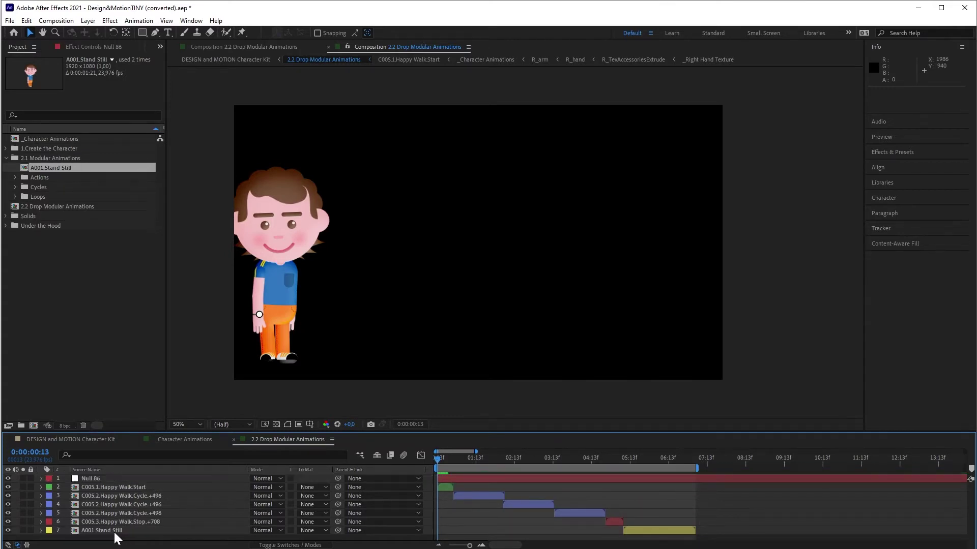
click(114, 531)
shift+click(105, 488)
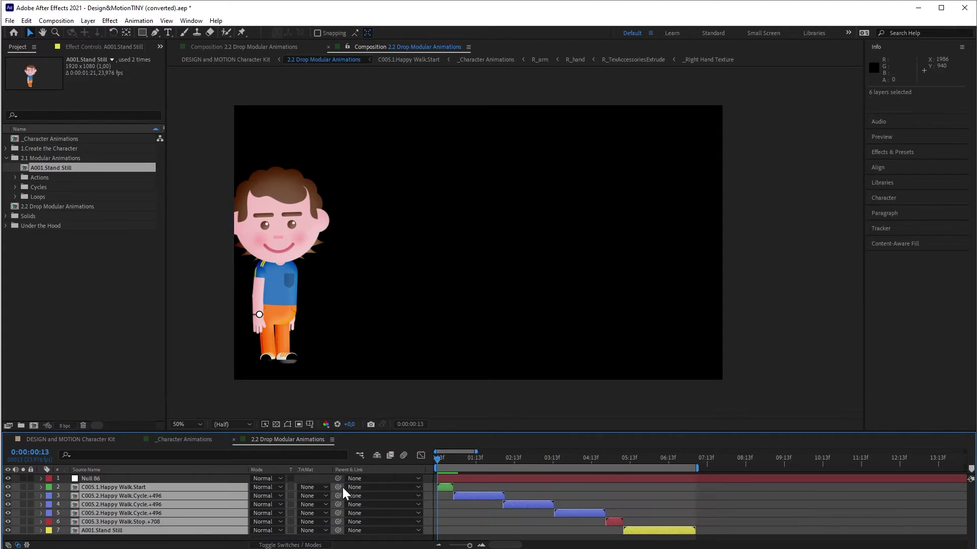
drag(338, 488, 157, 478)
Step: Scale the null object to 70% and shift its X position left to 940
click(138, 478)
key(s)
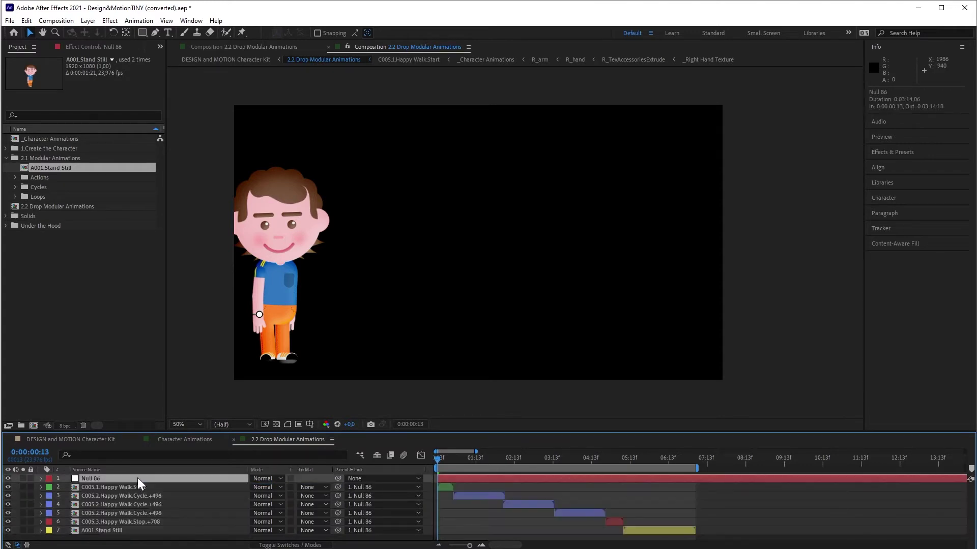
click(265, 487)
text(90)
key(Return)
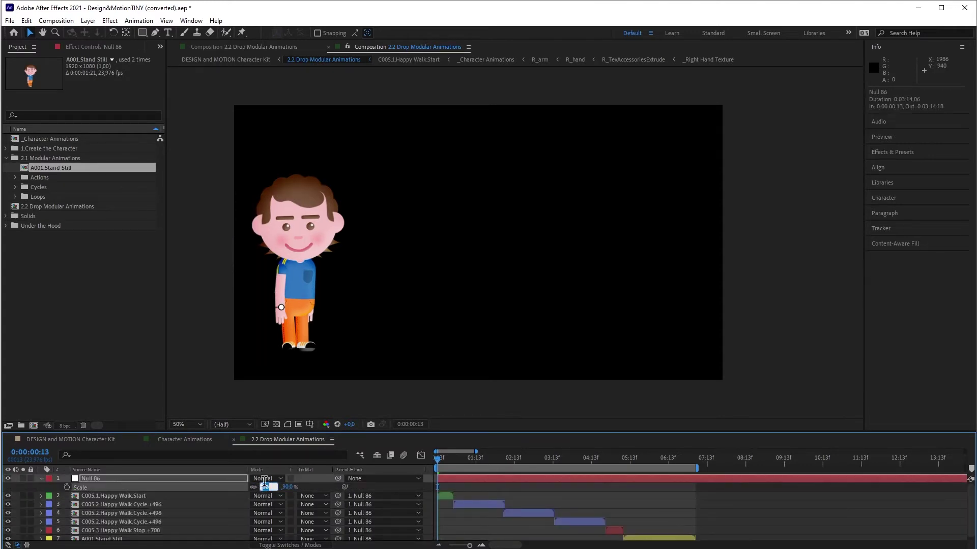
text(70)
key(Return)
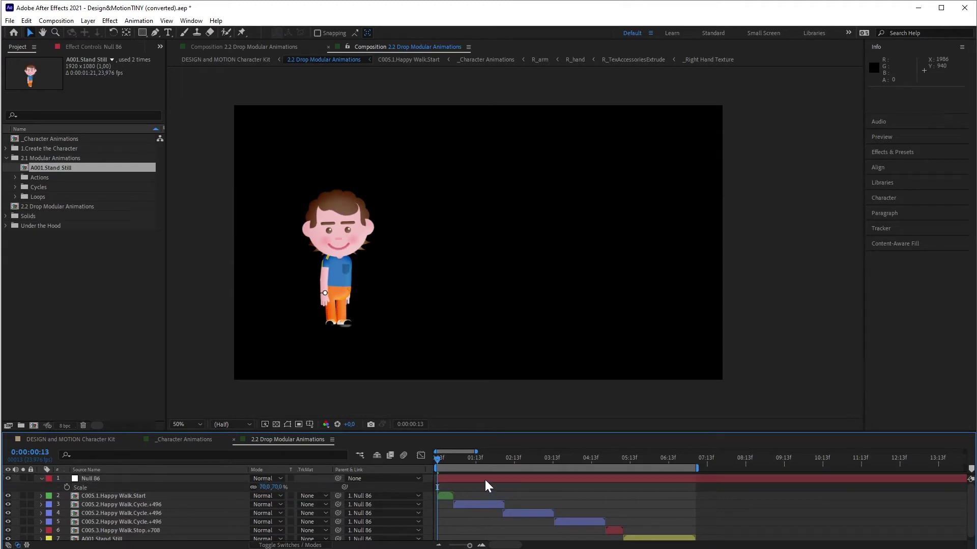
drag(451, 462, 472, 463)
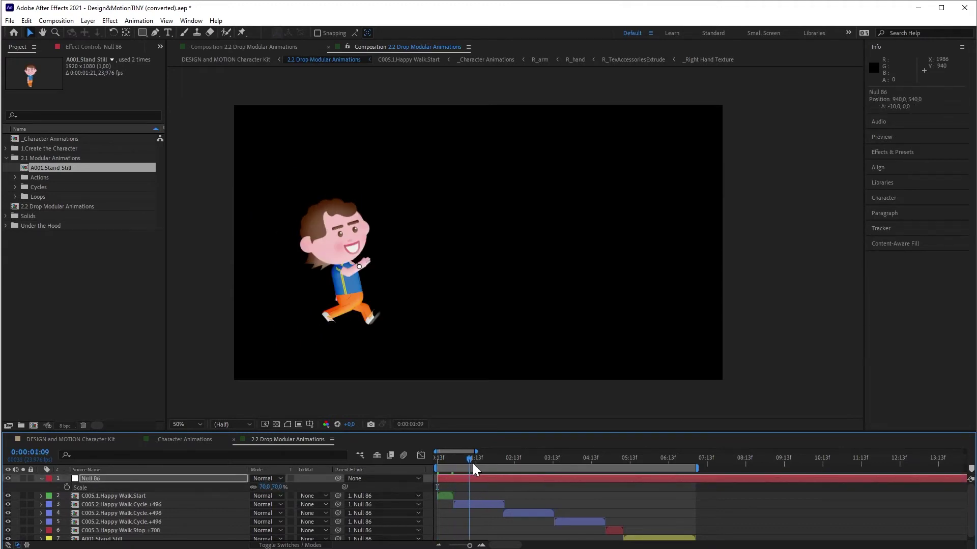
Step: Trim the null layer's end to 0:00:07:05 and preview the scaled walk sequence
key(Home)
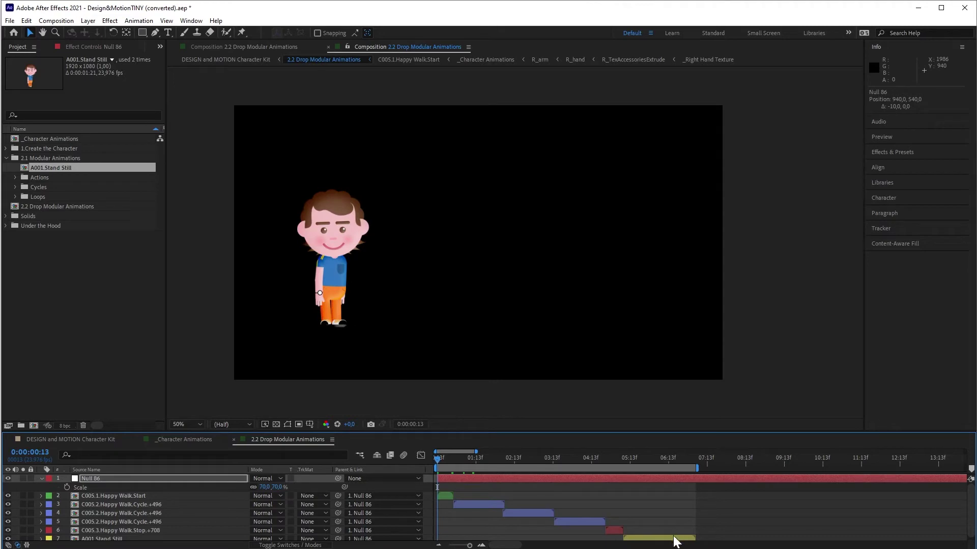
key(shift+End)
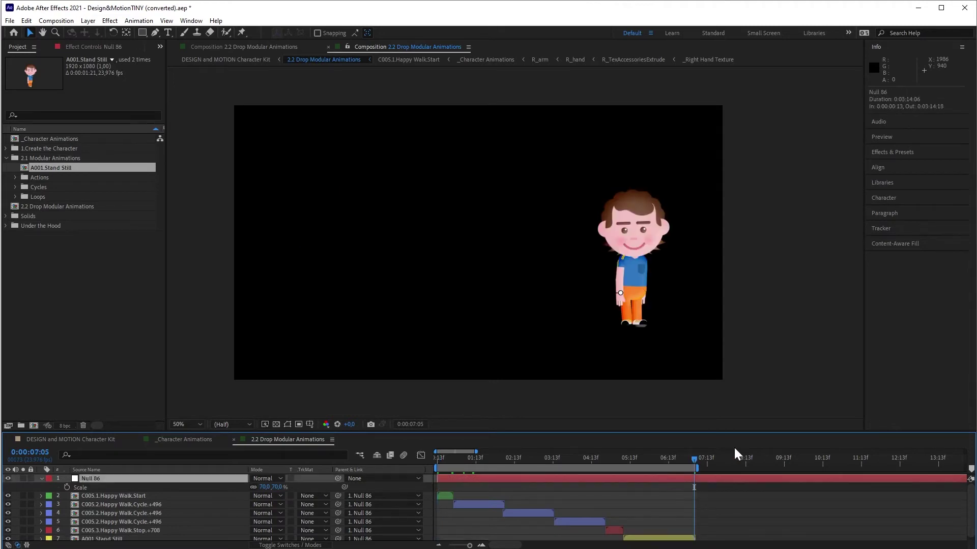
key(alt+bracketright)
key(space)
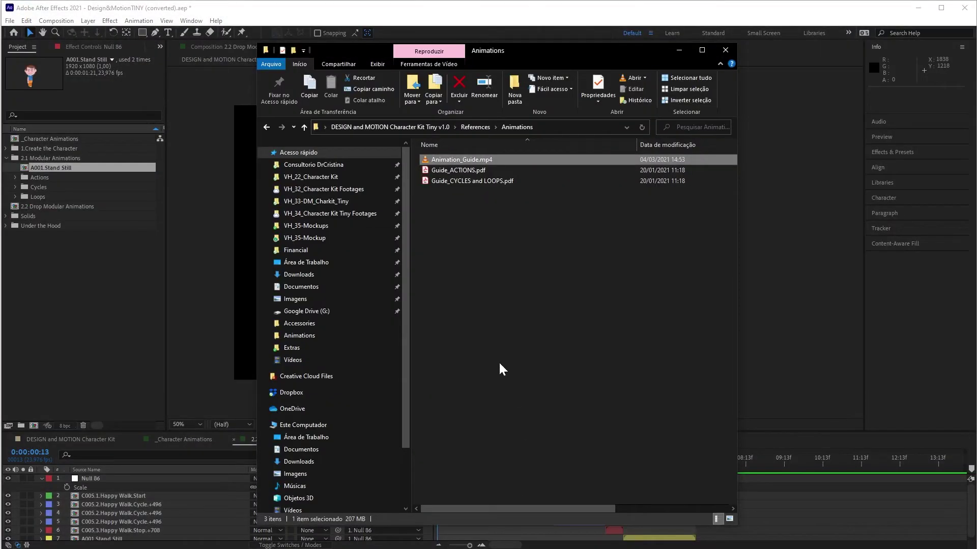
Step: Open Guide_ACTIONS.pdf from the Animations folder in File Explorer and examine the A002 smartphone action sequence
click(504, 307)
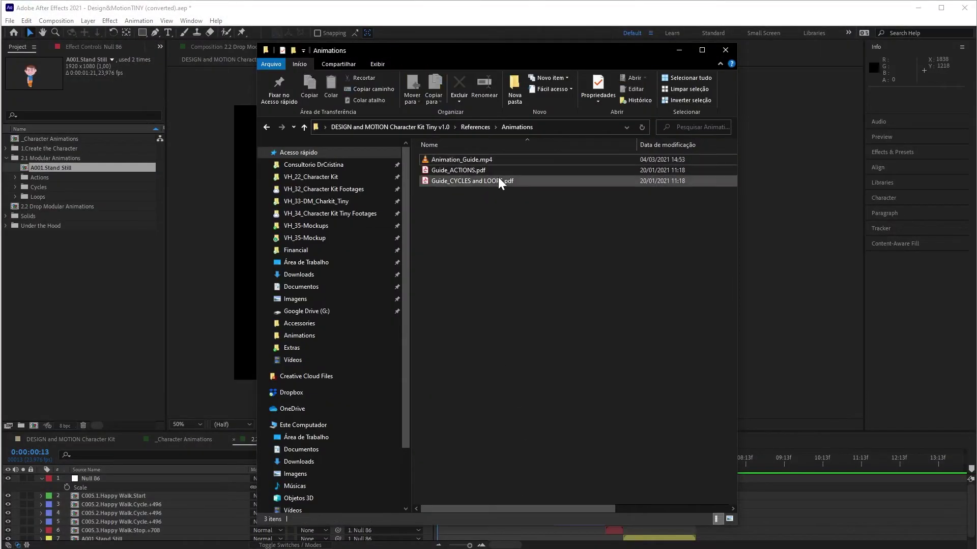
click(455, 172)
double_click(455, 172)
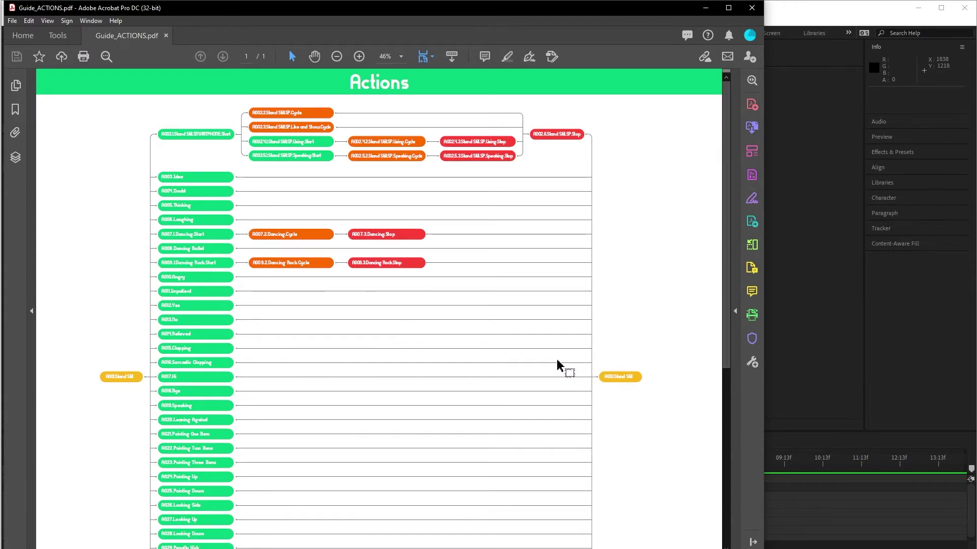
ctrl+scroll(560, 371, up, 2)
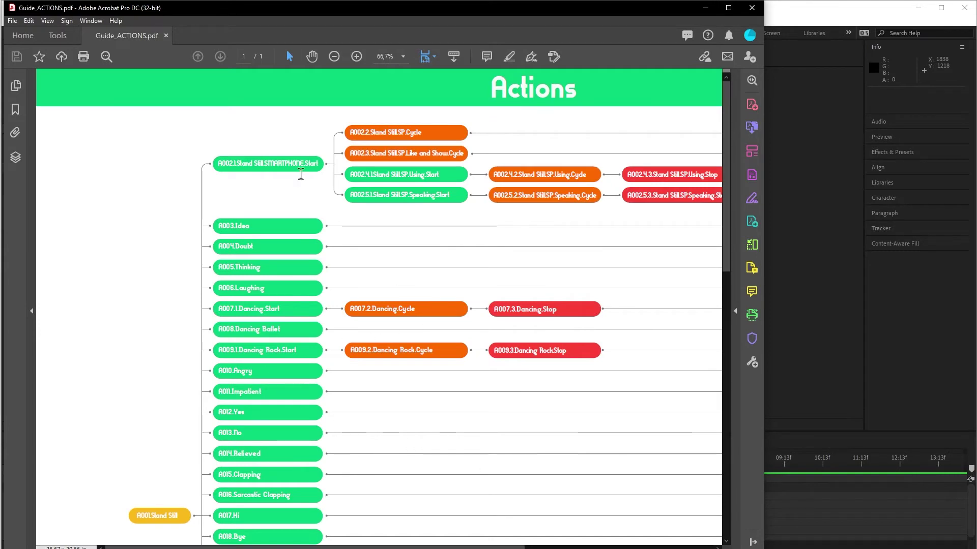
click(312, 56)
drag(330, 254, 215, 335)
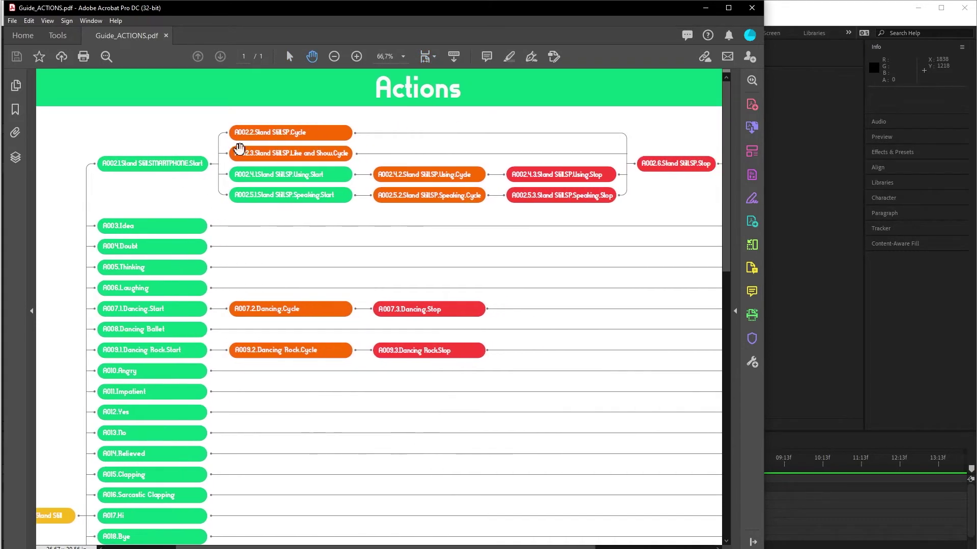
drag(544, 179, 455, 203)
Step: Examine the remaining action sequences through A045 Studying, and open Guide_CYCLES and LOOPS.pdf in place of this guide
scroll(456, 204, down, 13)
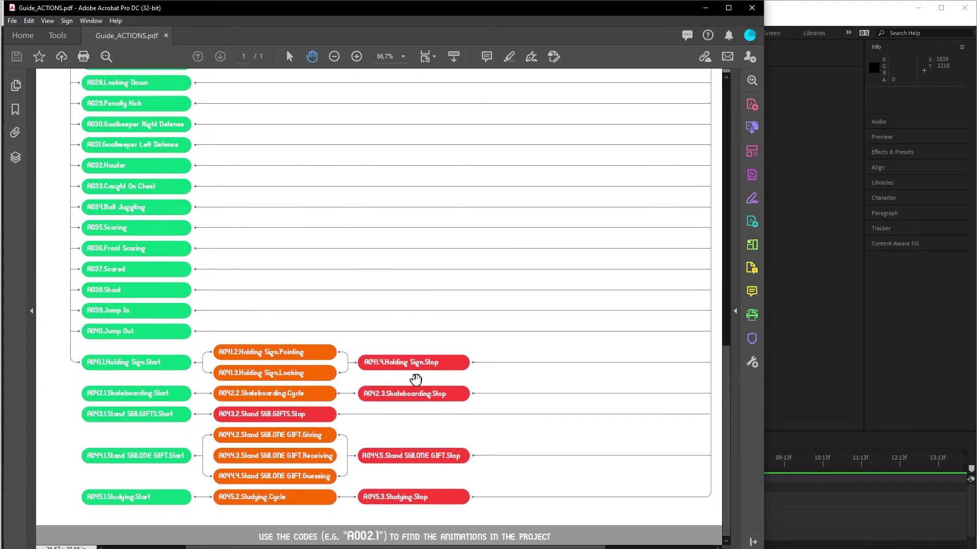
drag(423, 354, 410, 357)
scroll(478, 376, right, 5)
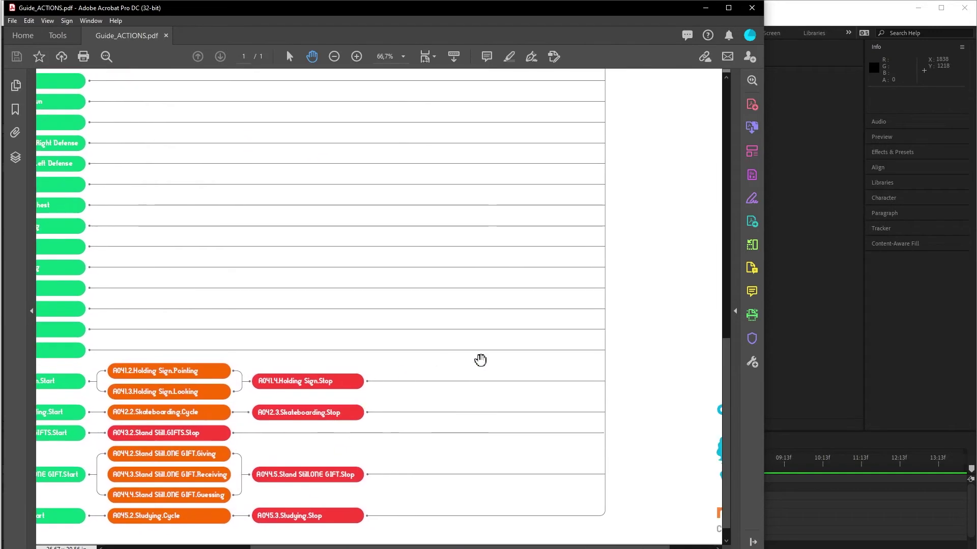
scroll(463, 190, up, 4)
scroll(462, 190, up, 2)
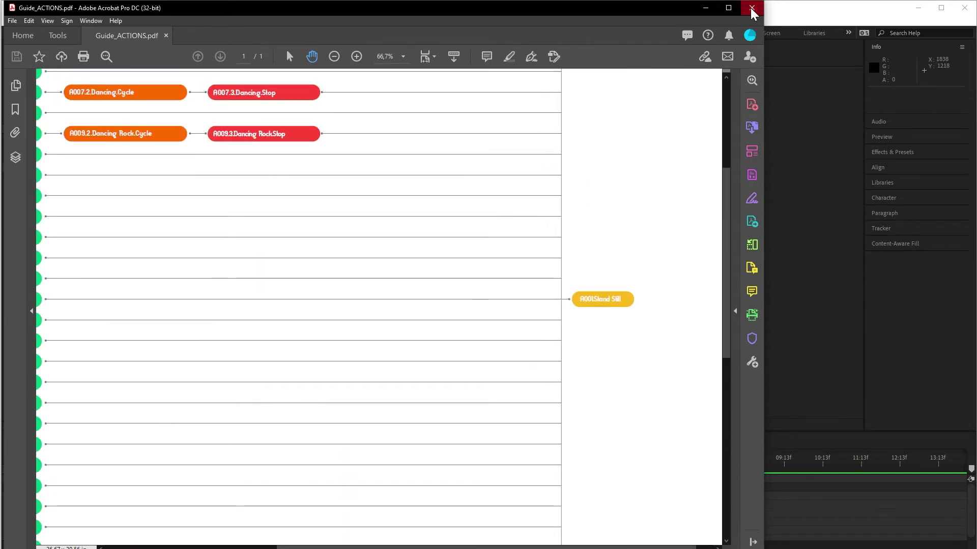
click(752, 7)
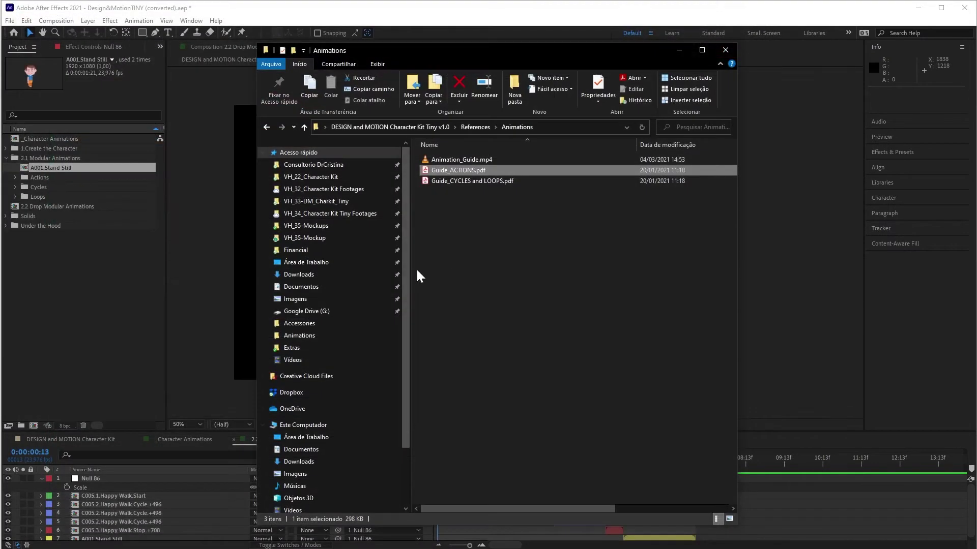
double_click(467, 182)
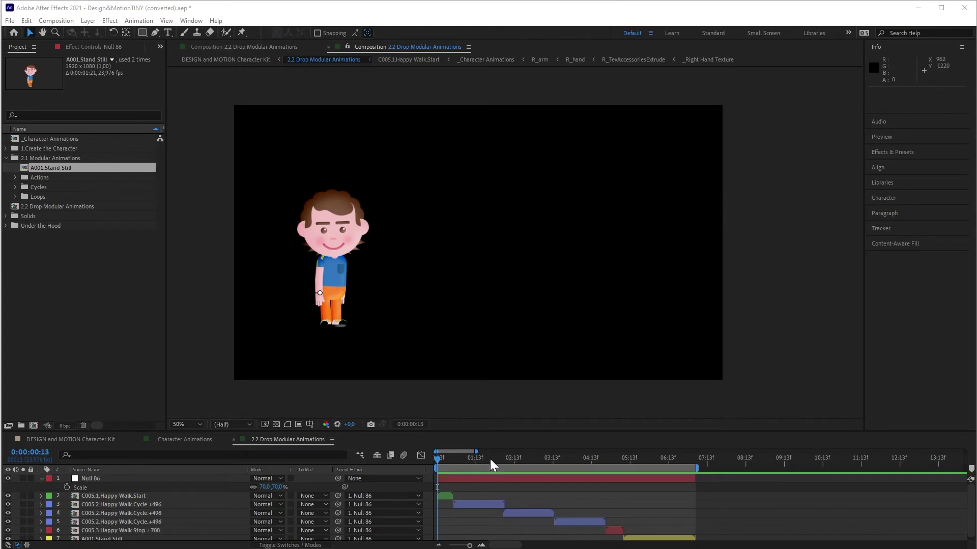
Step: Move the playhead to 0:00:00:23, select the first Happy Walk cycle layer, and expand the Cycles folder to examine its compositions
drag(488, 461, 453, 460)
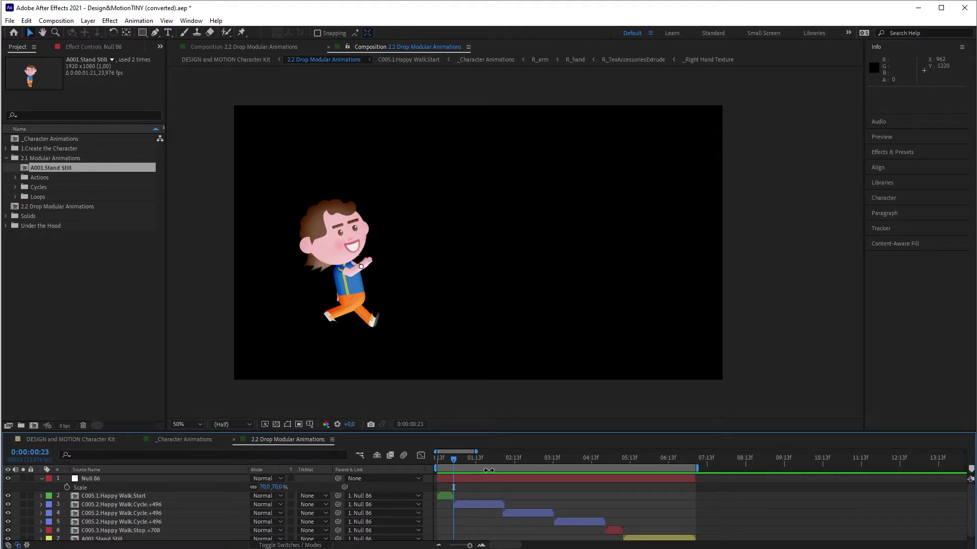
click(476, 504)
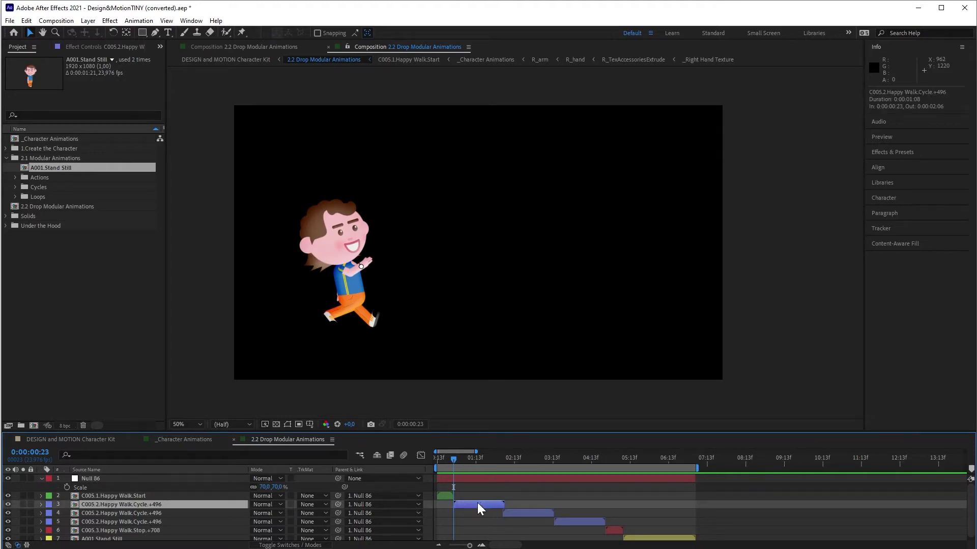
click(15, 188)
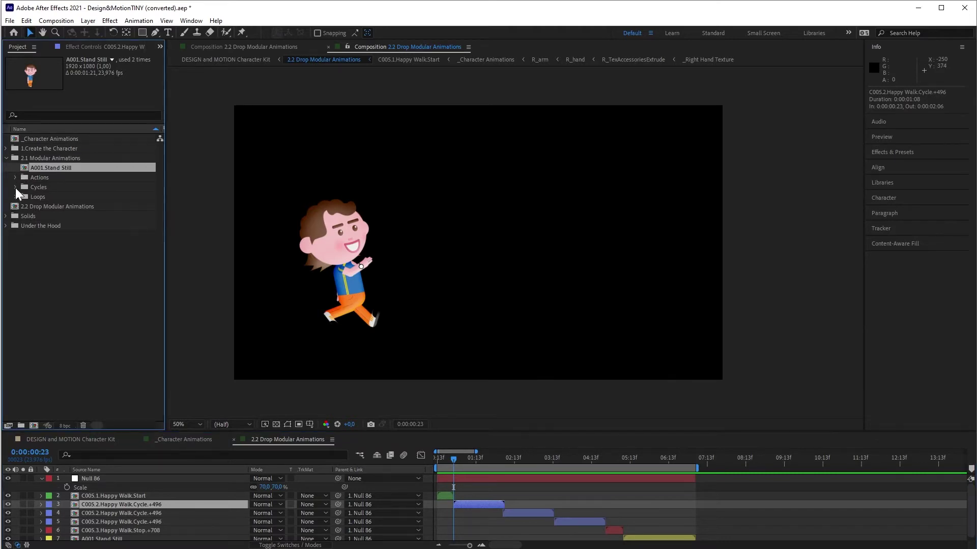
scroll(44, 195, down, 2)
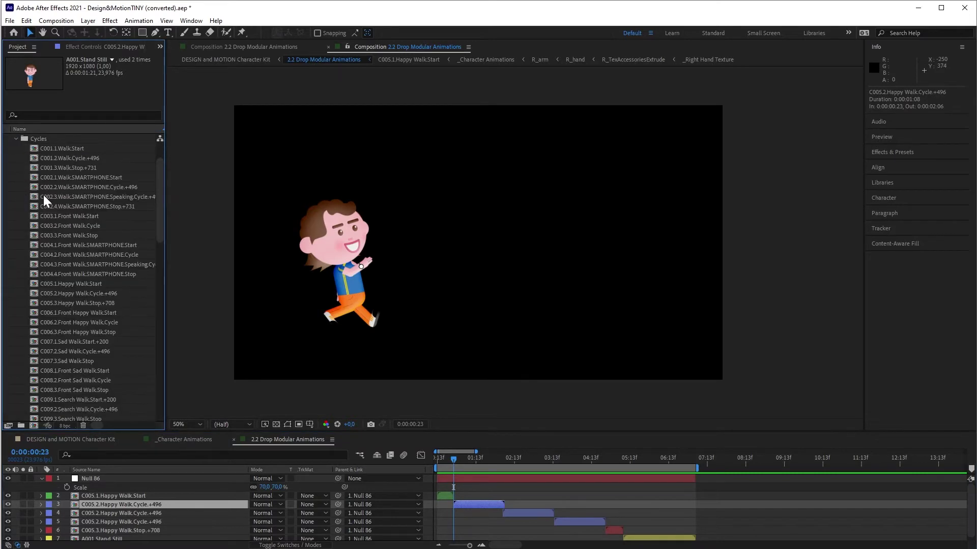
Step: Open the C005.2.Happy Walk.Cycle+496 composition from its layer, and open the _Character Animations composition nested inside it
double_click(478, 504)
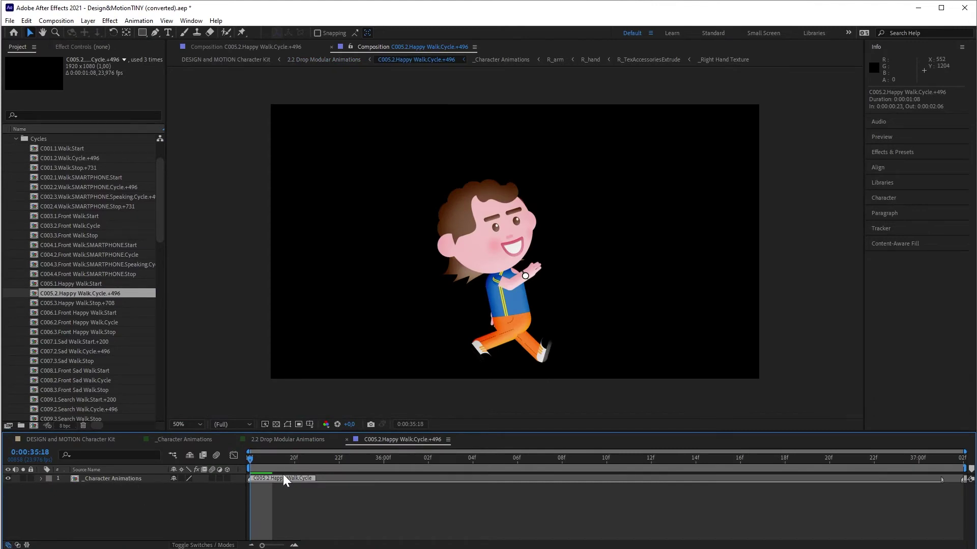
click(348, 478)
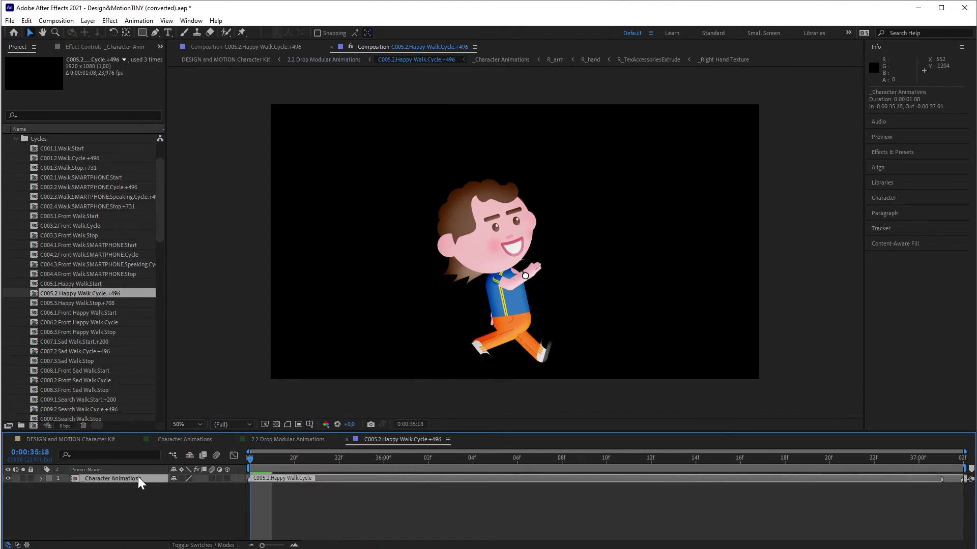
double_click(106, 481)
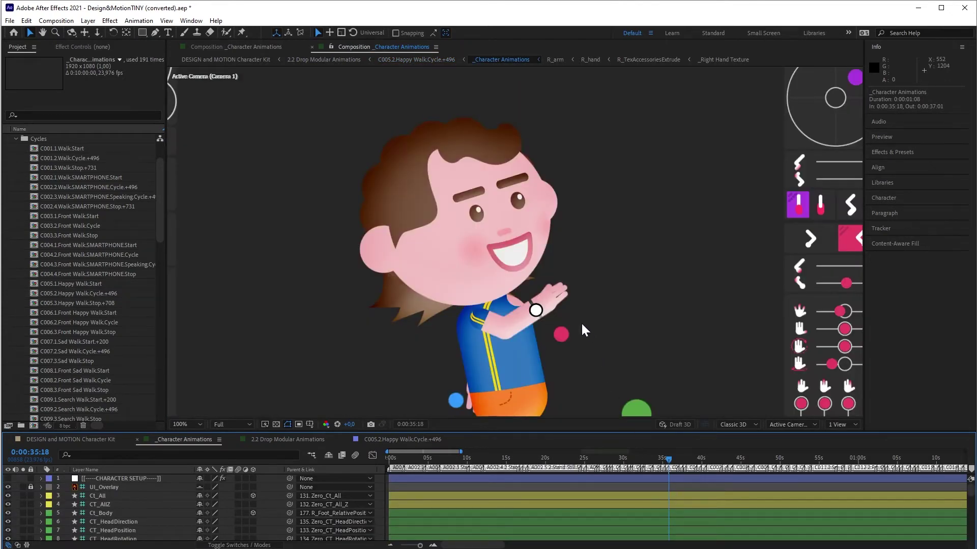
Step: Reveal the keyframes of all character layers around the happy walk cycle and move the left arm controller forward, away from the body
scroll(611, 351, down, 2)
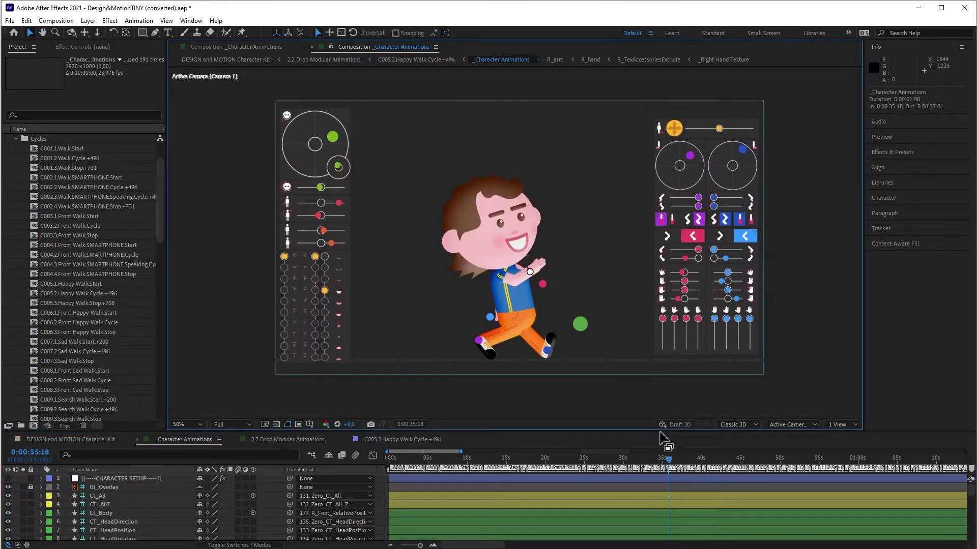
key(ctrl+a)
key(u)
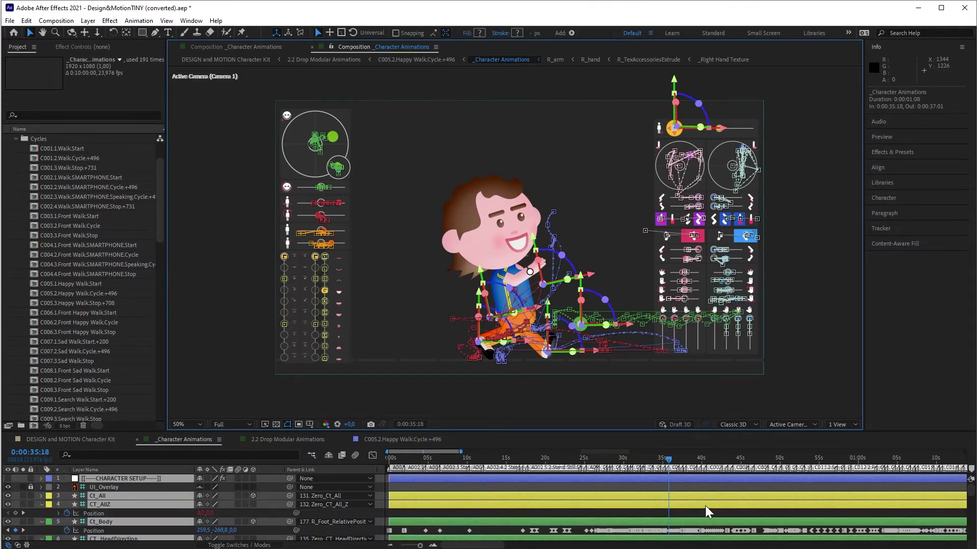
click(713, 508)
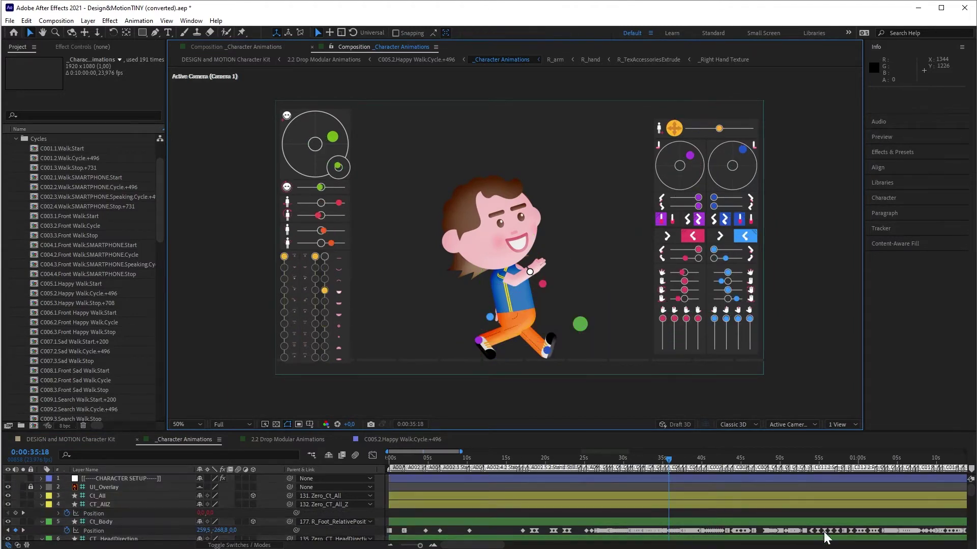
scroll(753, 516, up, 6)
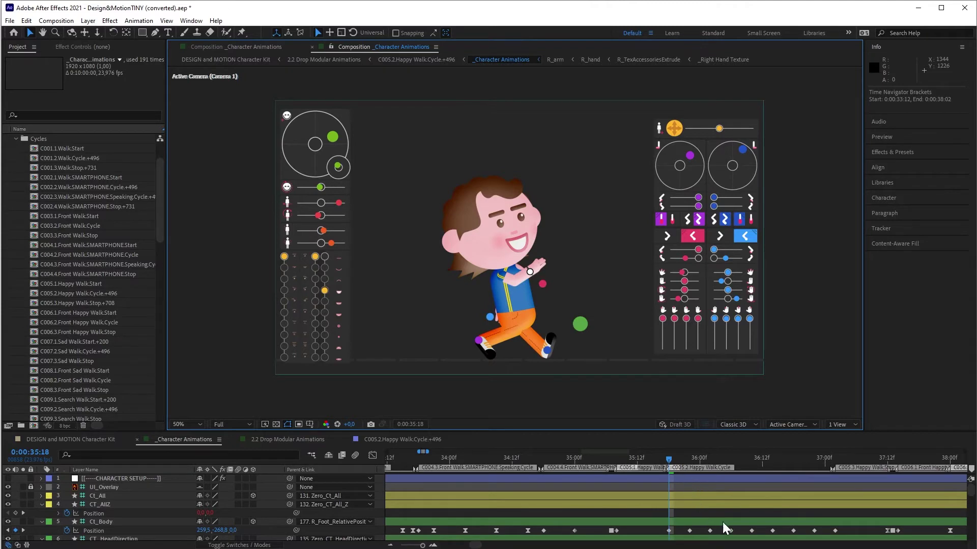
scroll(972, 504, down, 10)
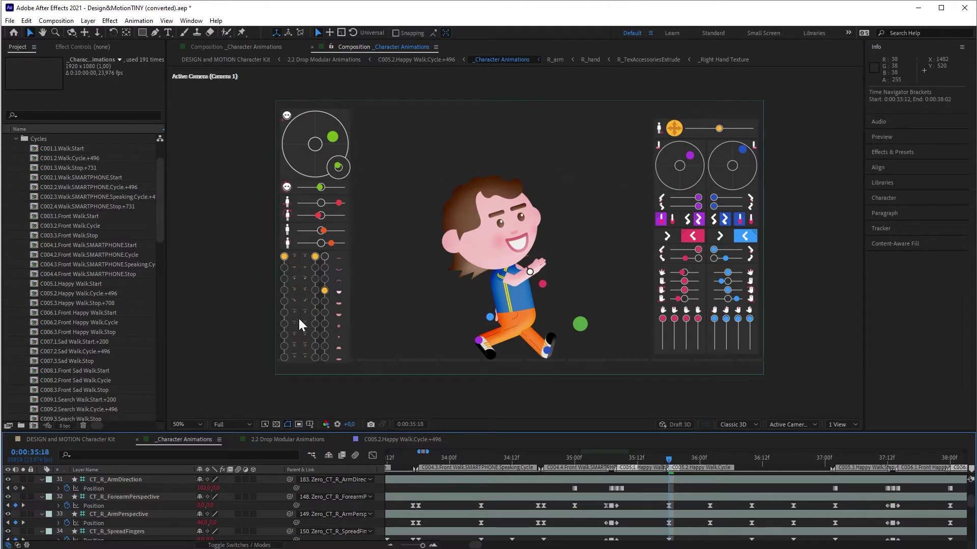
click(541, 283)
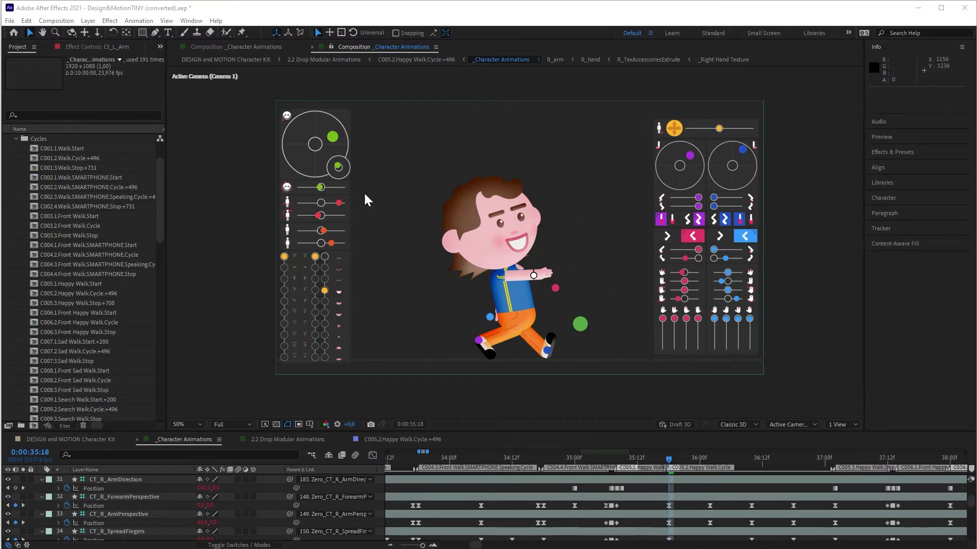
Step: Open Design&MotionTINY_Base.aep from the _Projects/Extras folder, discarding changes to the current project and accepting the version conversion
click(10, 21)
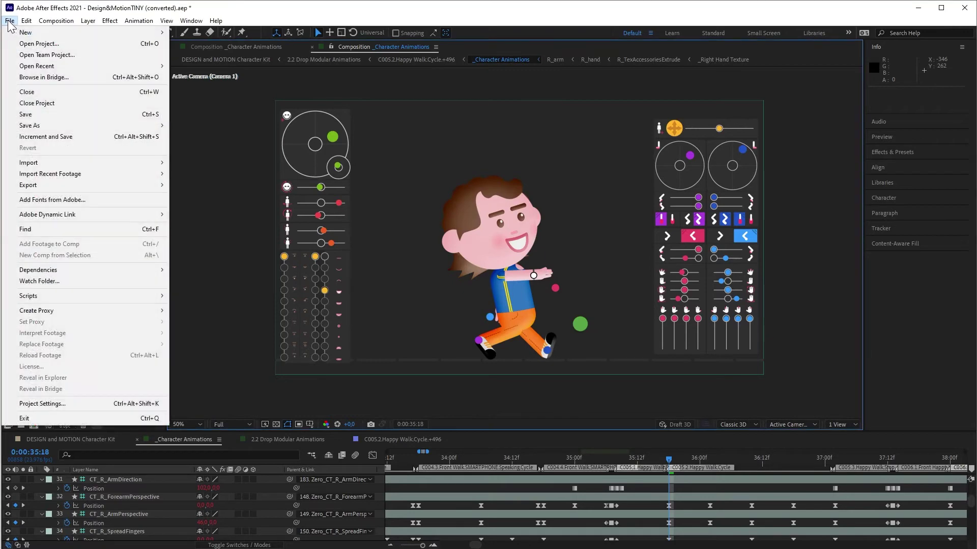
click(36, 44)
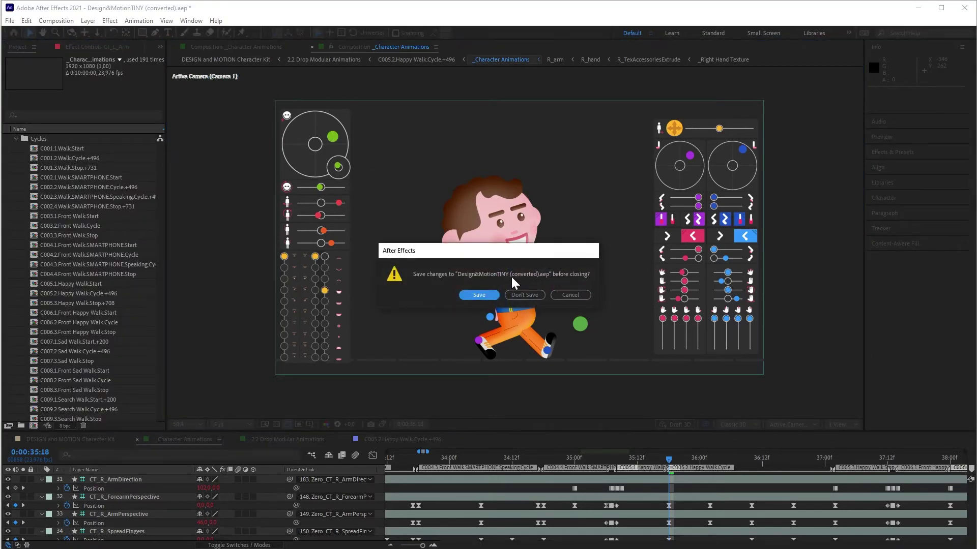
click(528, 294)
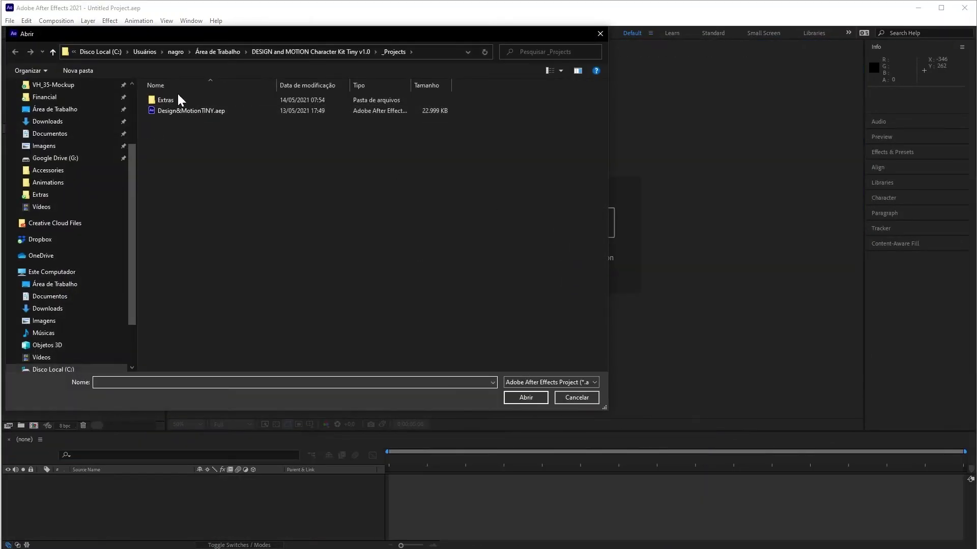
click(349, 50)
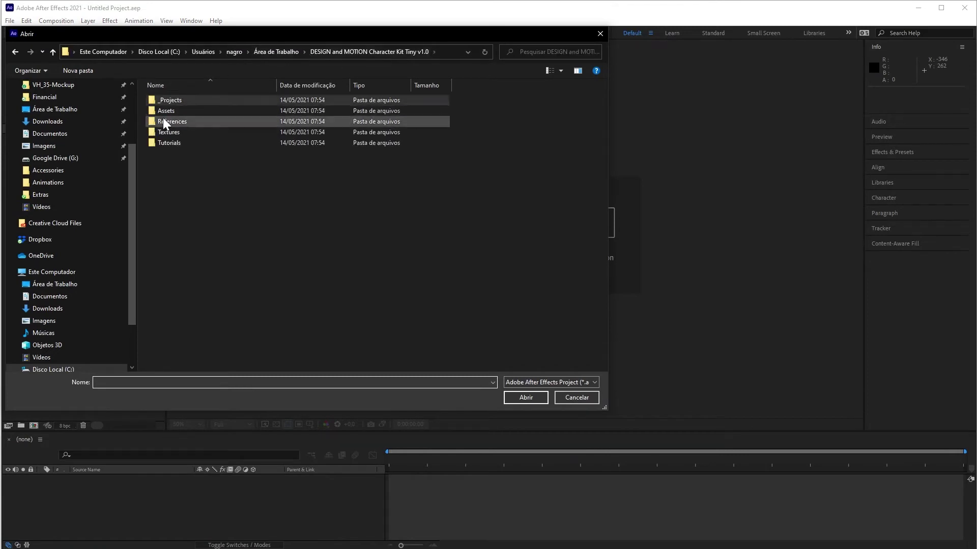
double_click(169, 100)
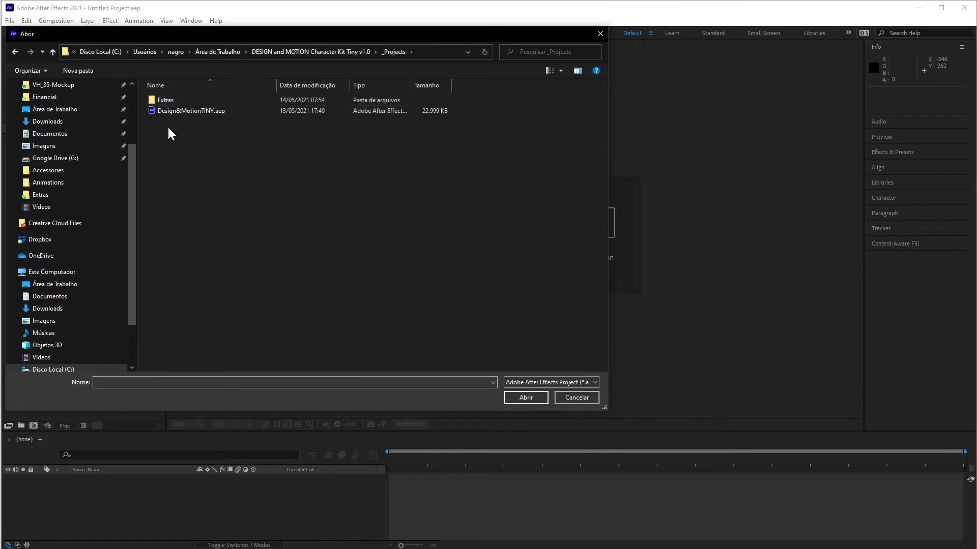
double_click(161, 100)
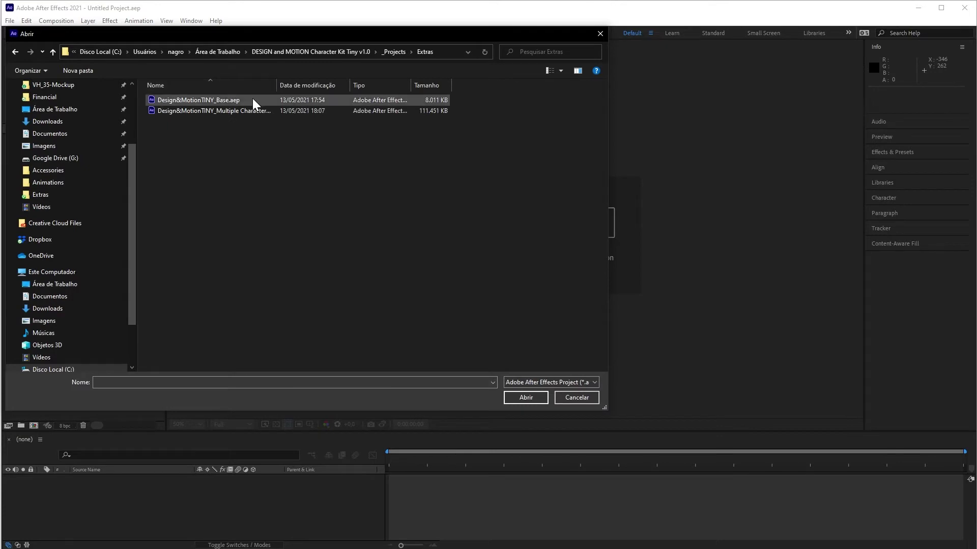
double_click(216, 100)
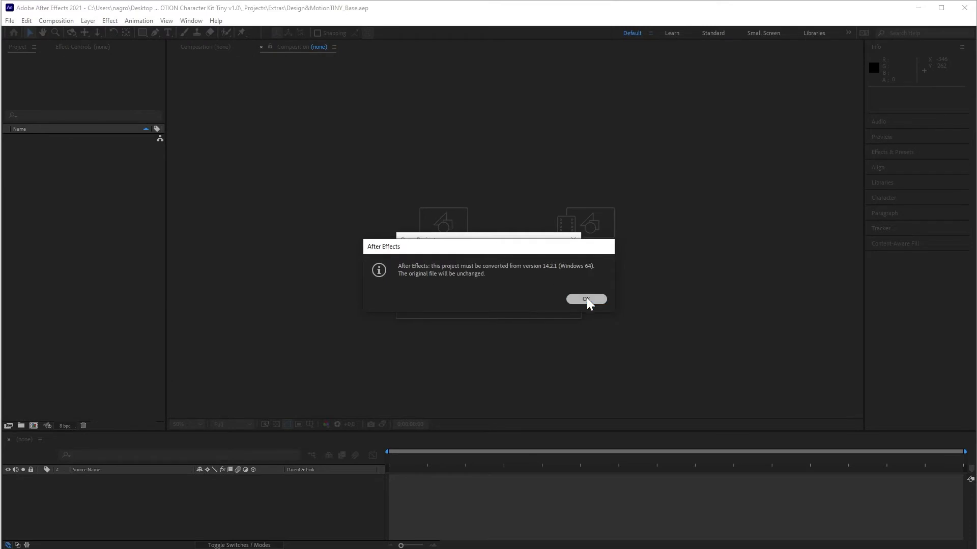
click(587, 299)
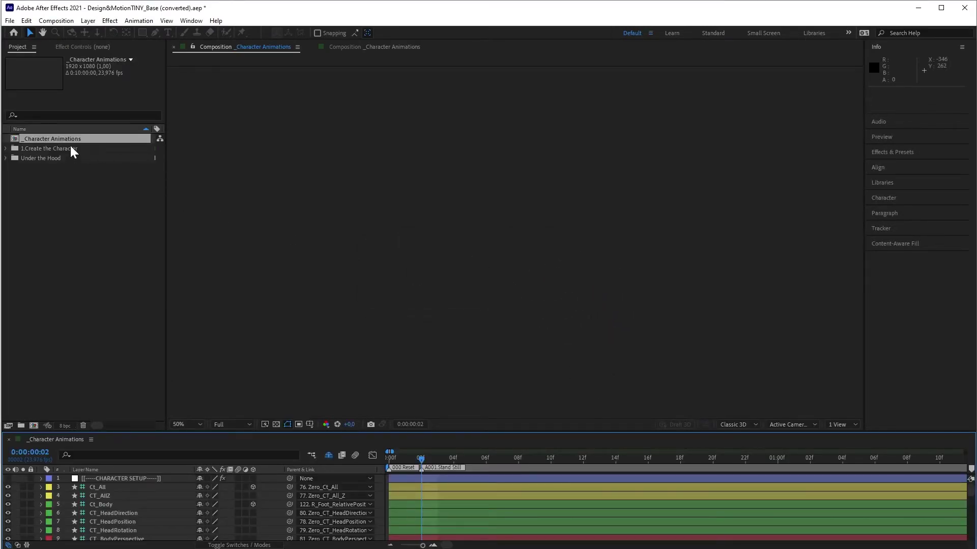
Step: Open the _Character Animations composition and reveal the keyframes of all its controller layers
double_click(71, 139)
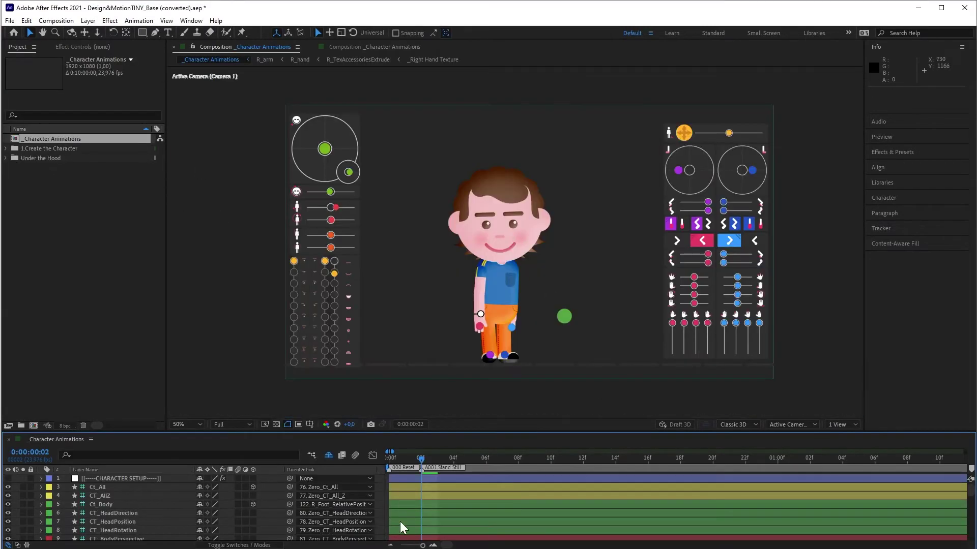
click(454, 487)
key(ctrl+a)
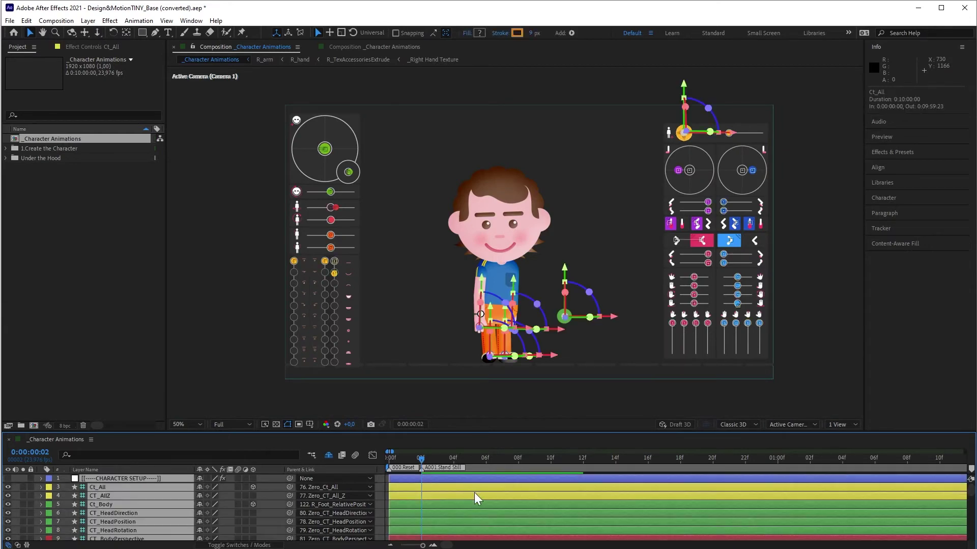
key(u)
click(446, 513)
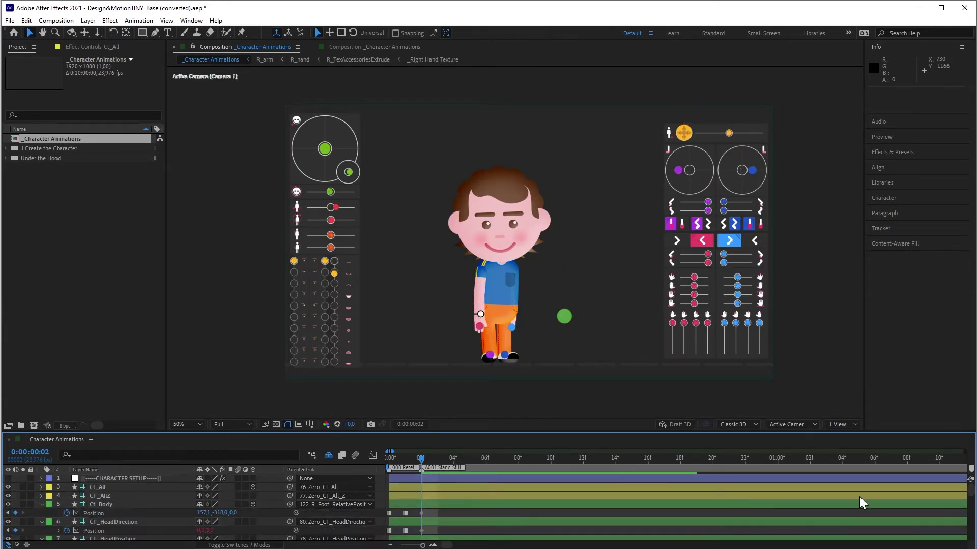
scroll(972, 492, down, 1)
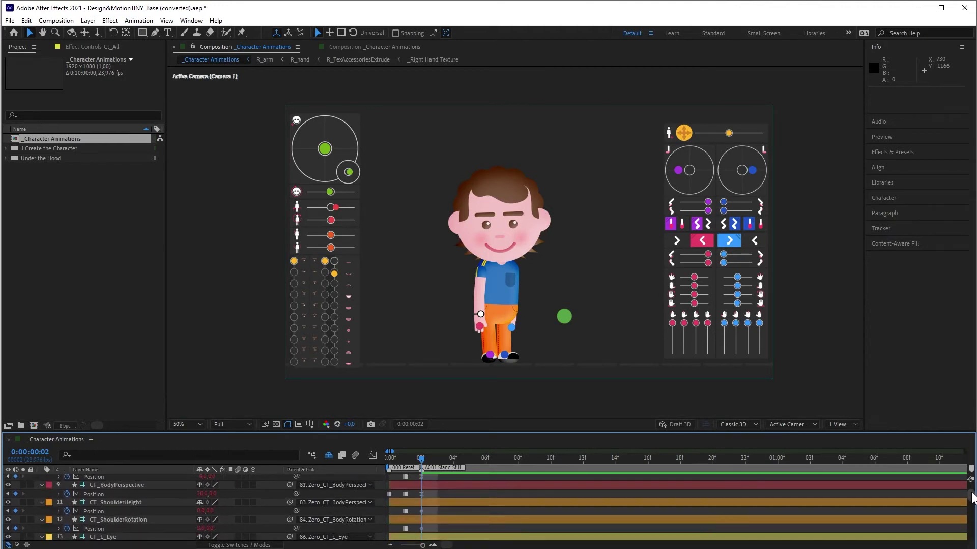
scroll(971, 492, up, 1)
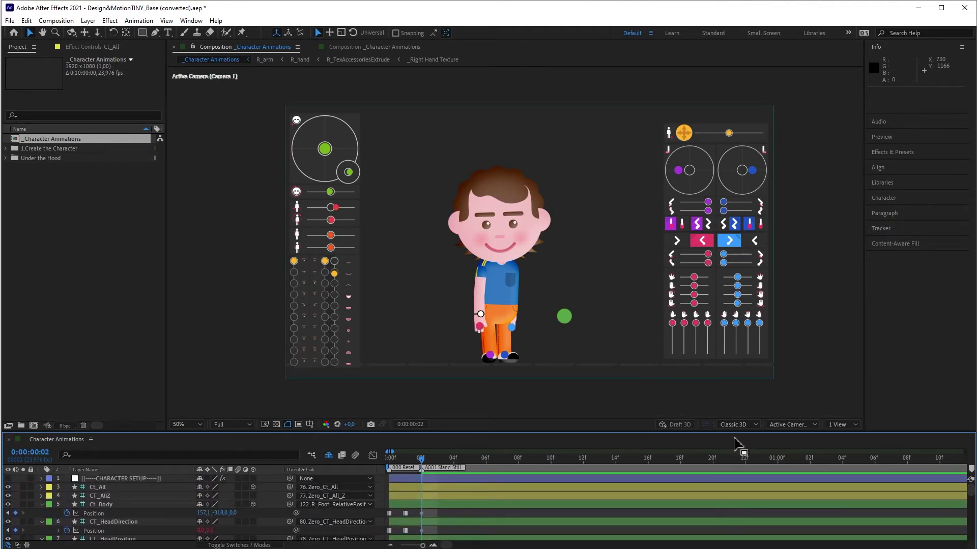
Step: Enlarge the timeline area and select the left arm, body and CT_R_SpreadFingers controllers in turn
drag(731, 432, 730, 368)
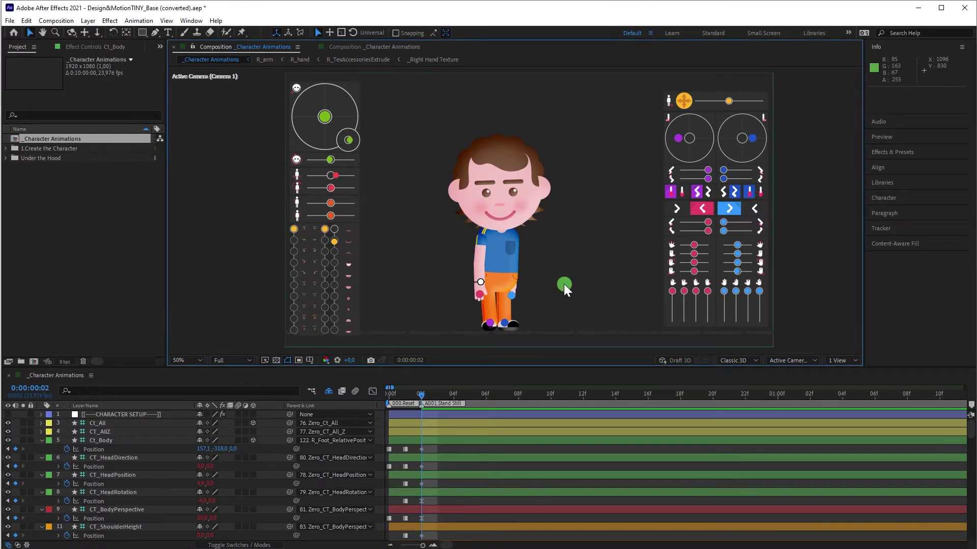
click(480, 295)
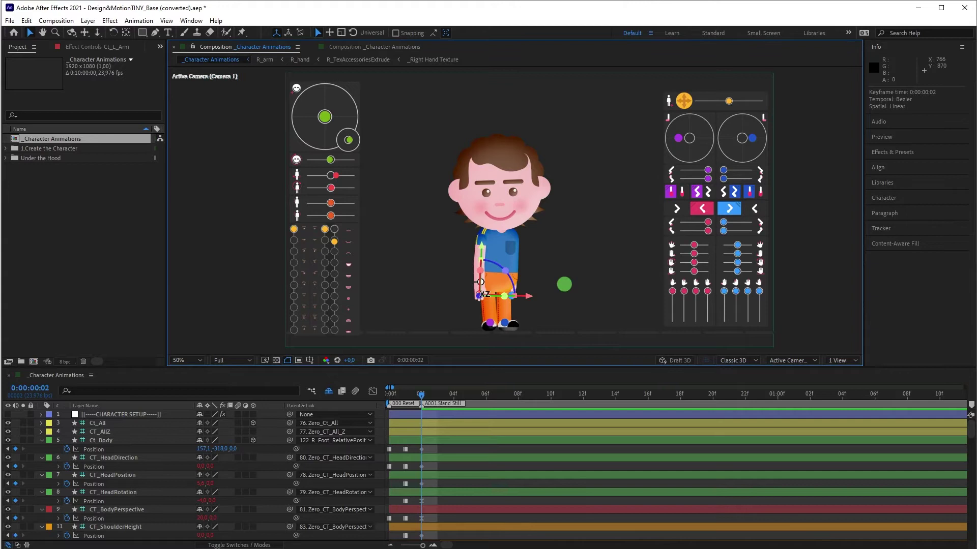
click(563, 283)
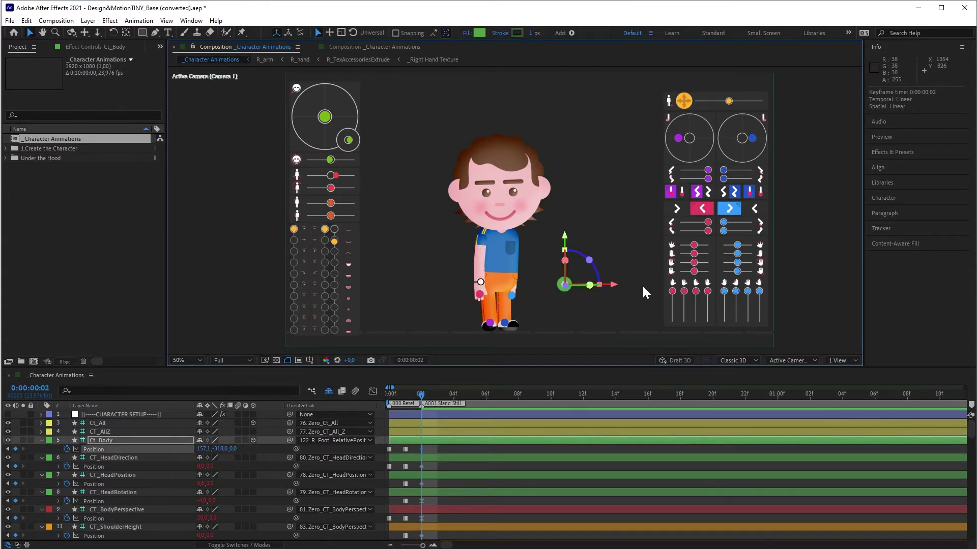
click(671, 291)
click(738, 263)
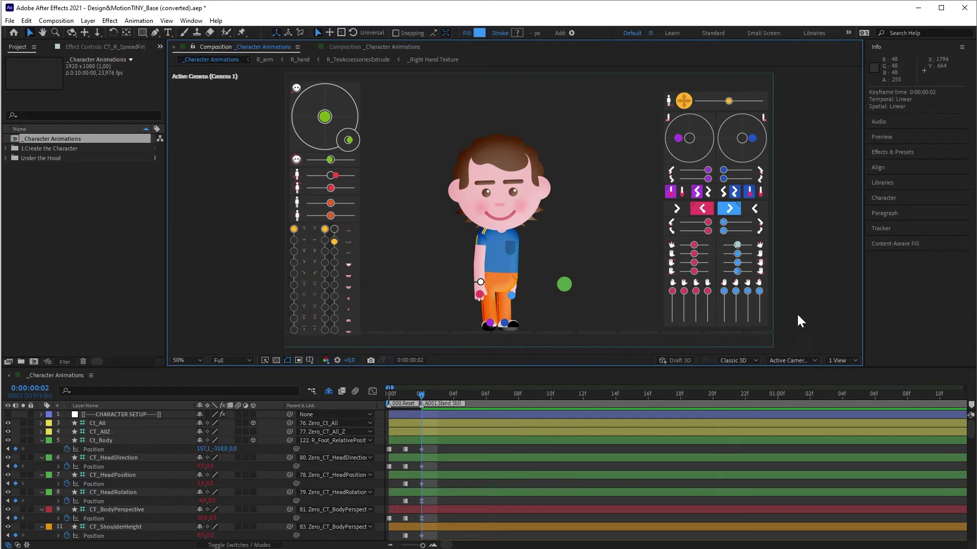
Step: Find and select the CT_R_SpreadFingers layer among the controller layers, and select the green body controller on the character
scroll(972, 435, down, 1)
scroll(972, 435, down, 15)
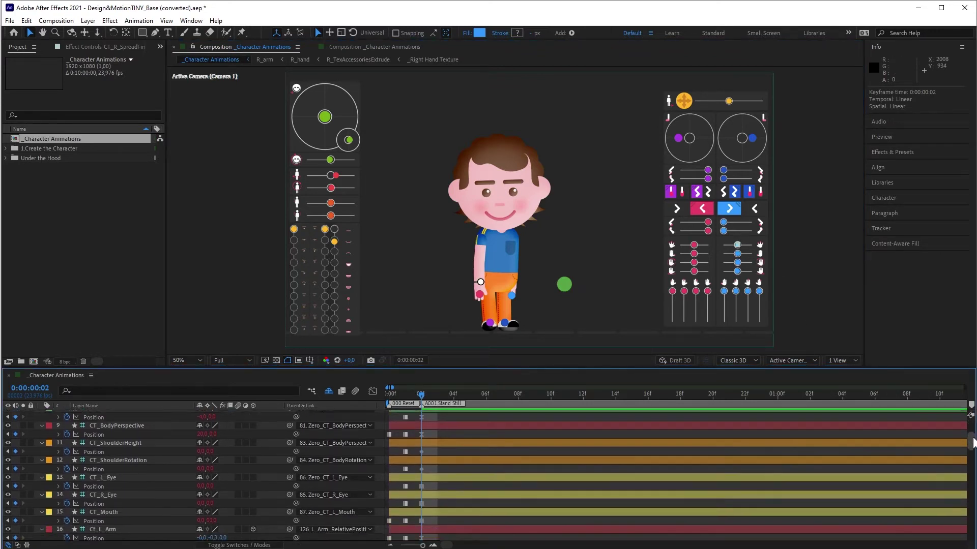
scroll(971, 478, down, 5)
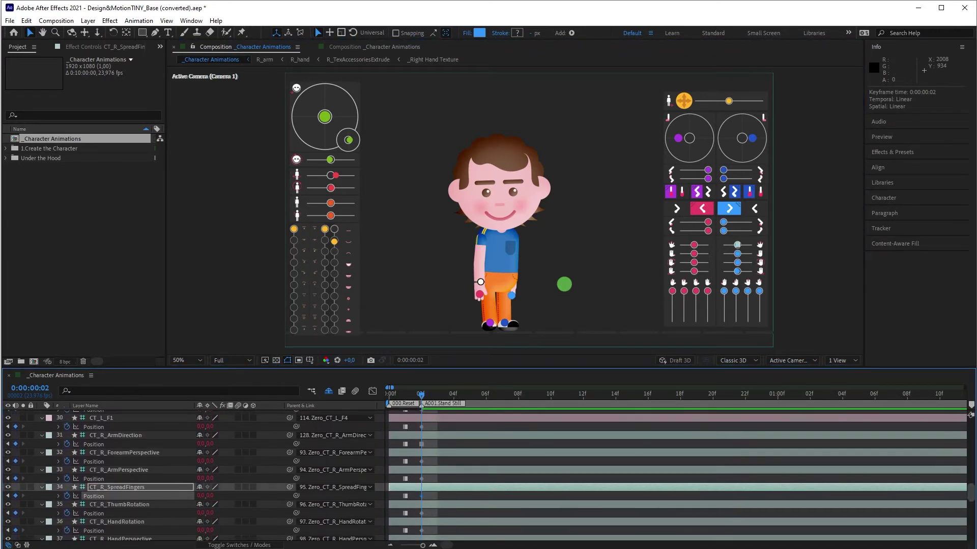
click(457, 444)
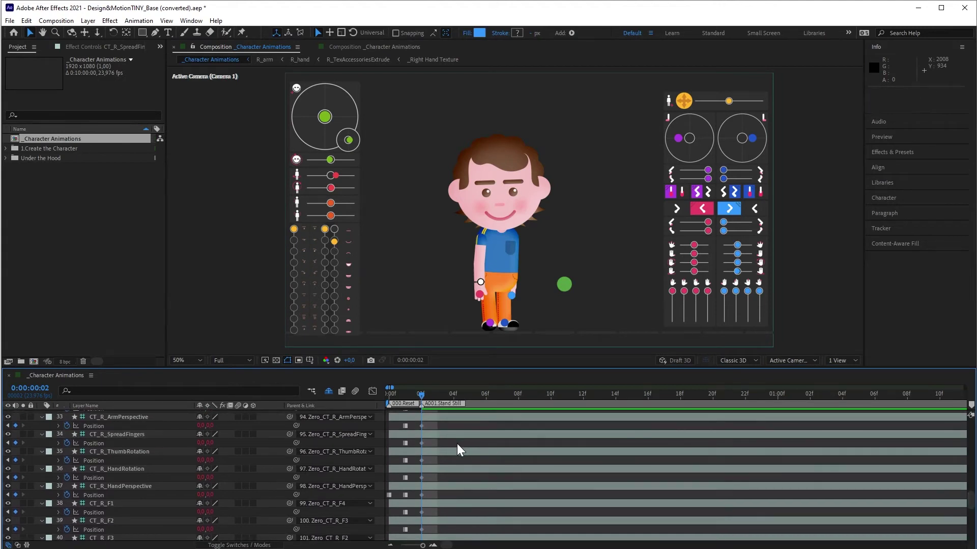
click(448, 434)
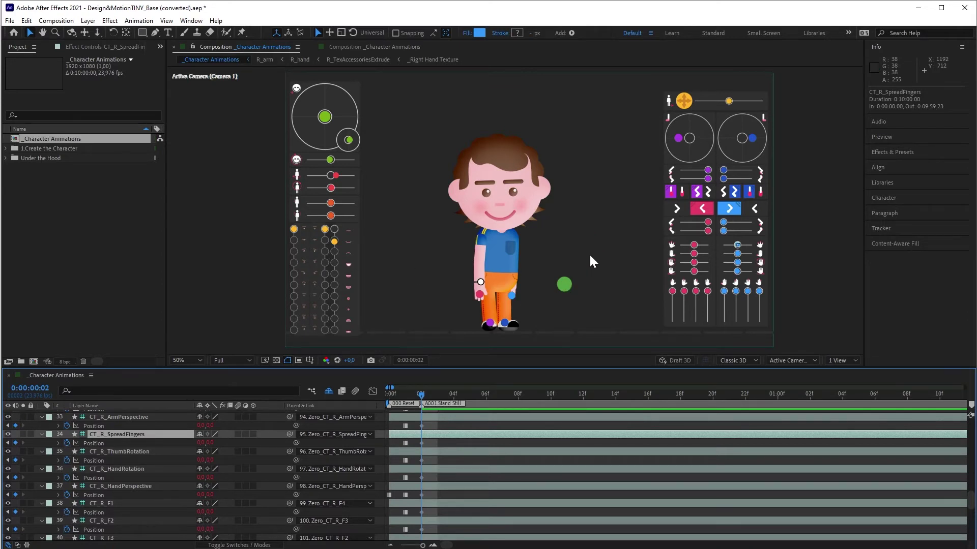
click(565, 283)
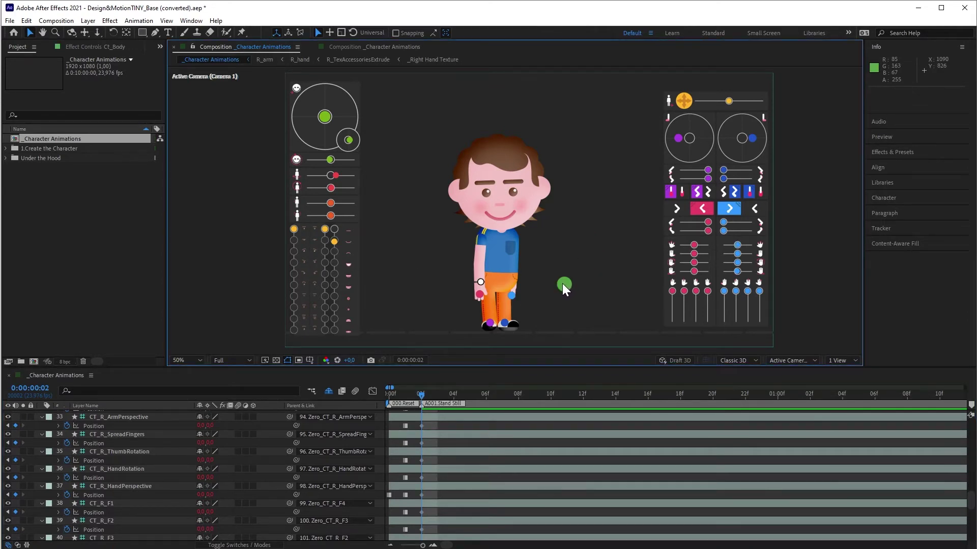
Step: Select the Ct_Body, CT_Mouth and CT_ShoulderRotation controllers and examine their position keyframes at frame 2
click(563, 283)
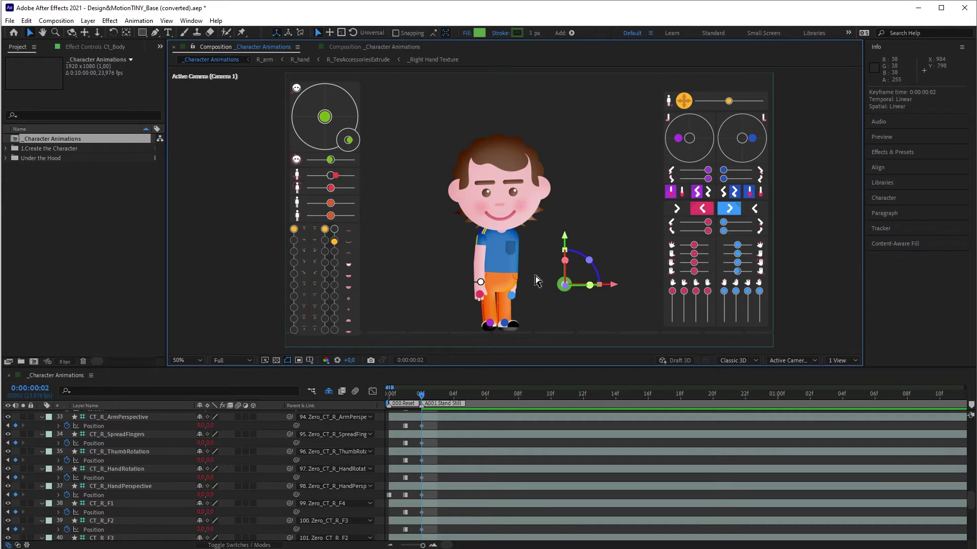
key(ctrl+Down)
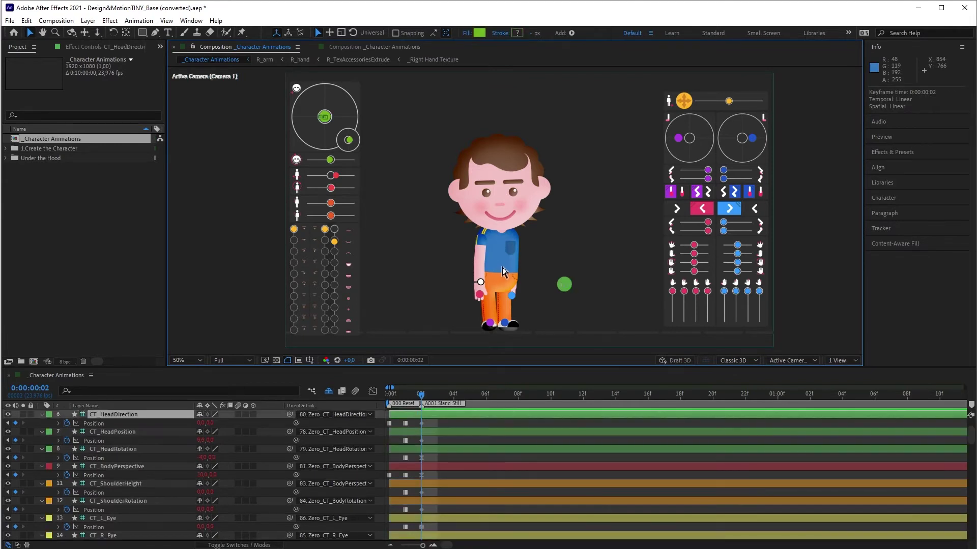
key(ctrl+Up)
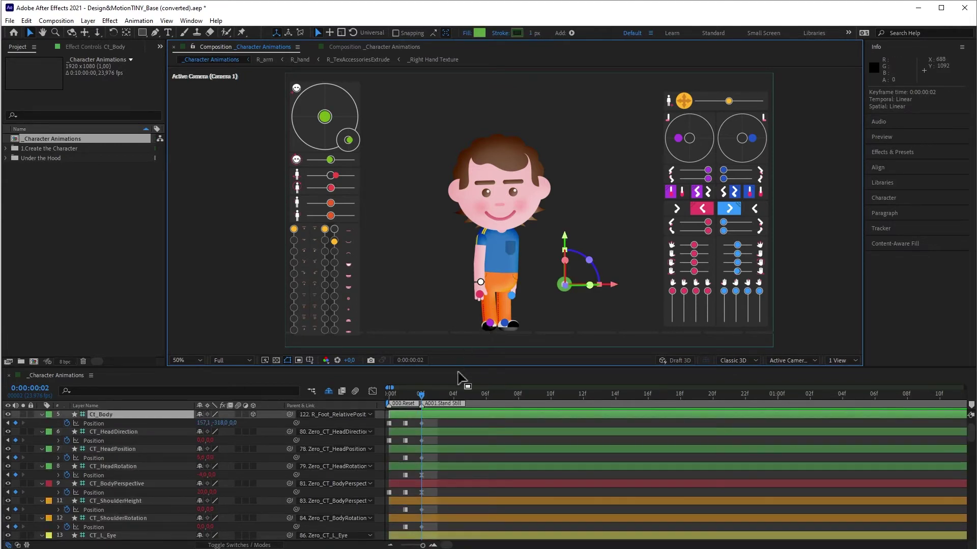
click(420, 424)
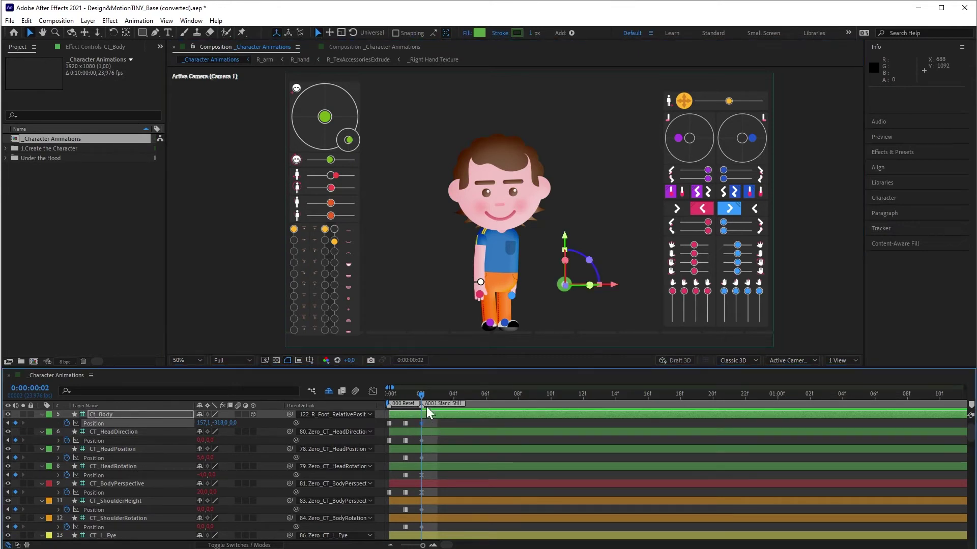
click(334, 243)
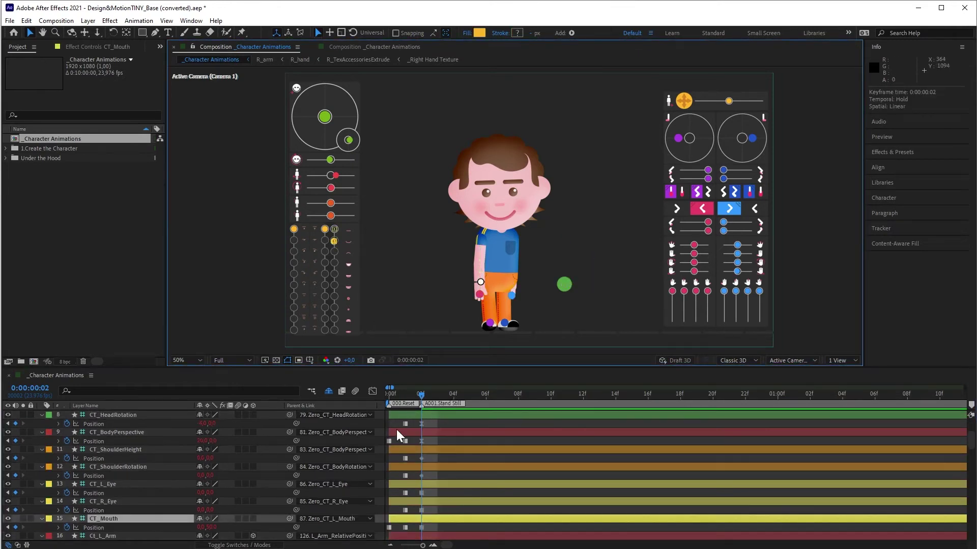
click(421, 528)
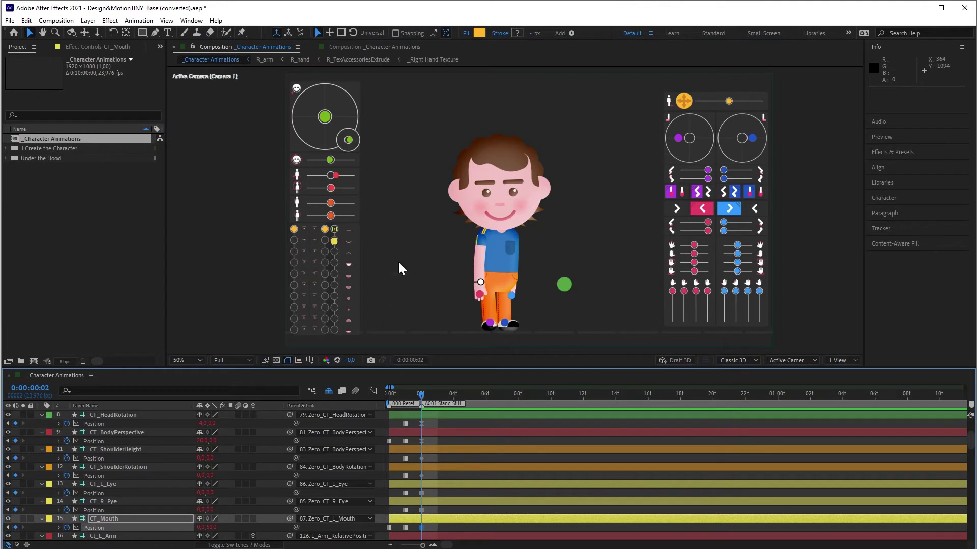
click(421, 475)
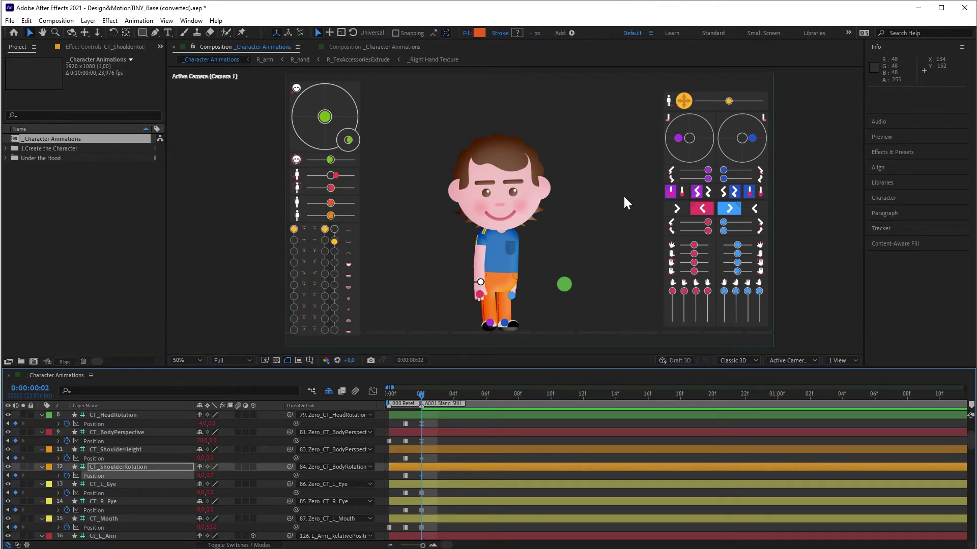
Step: Turn the head sideways with CT_HeadDirection, then set CT_BodyPerspective to about 42 and CT_HeadRotation to about -4
click(324, 118)
drag(324, 117, 332, 162)
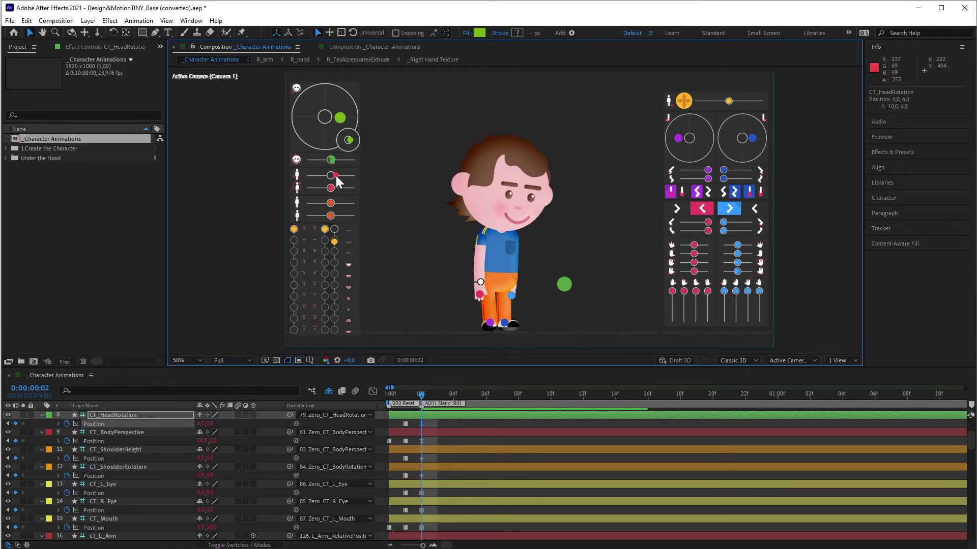
mouse_move(334, 175)
mouse_down()
mouse_move(322, 179)
mouse_move(343, 177)
mouse_up()
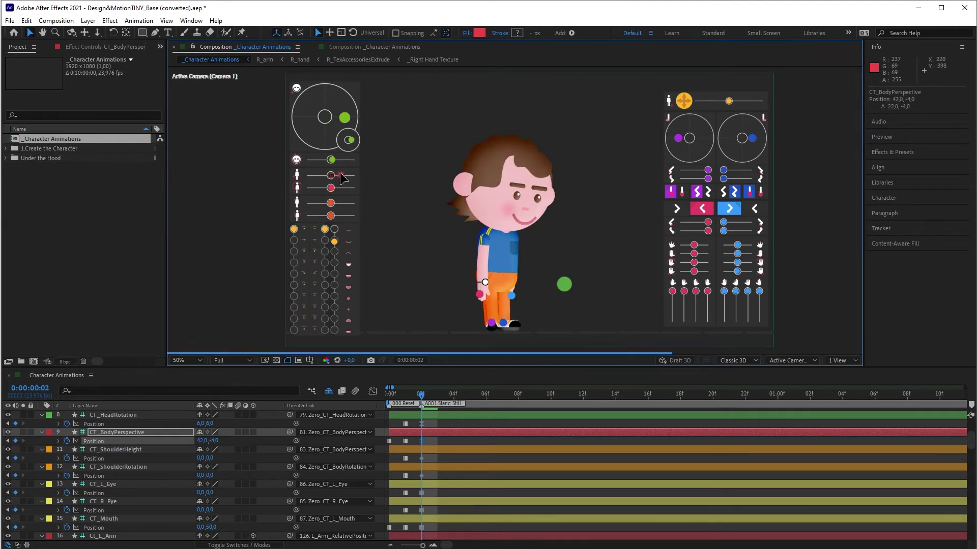
drag(331, 160, 330, 160)
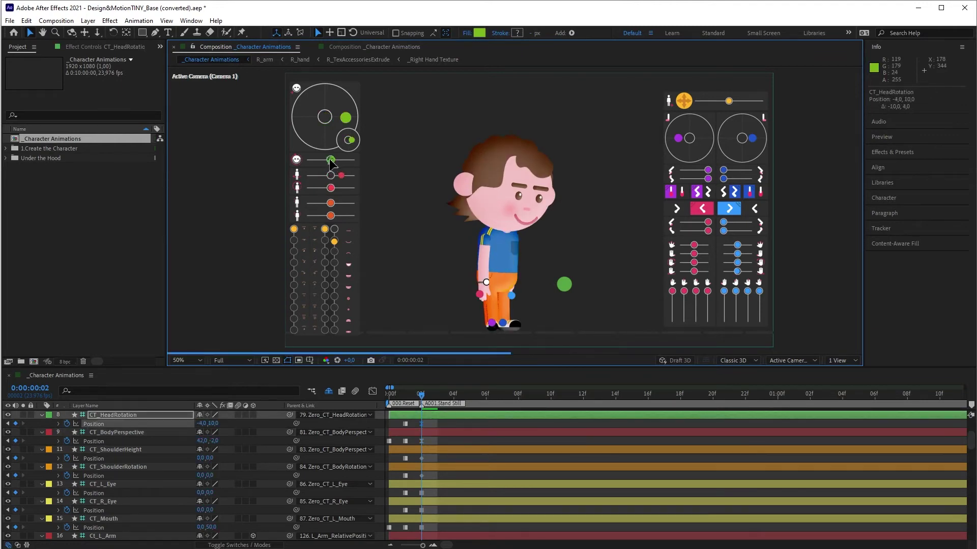
Step: Adjust the torso controllers, setting CT_BodyPerspective to about 10, CT_ShoulderHeight to about 6 and CT_ShoulderRotation to about 4
click(331, 187)
drag(333, 187, 351, 210)
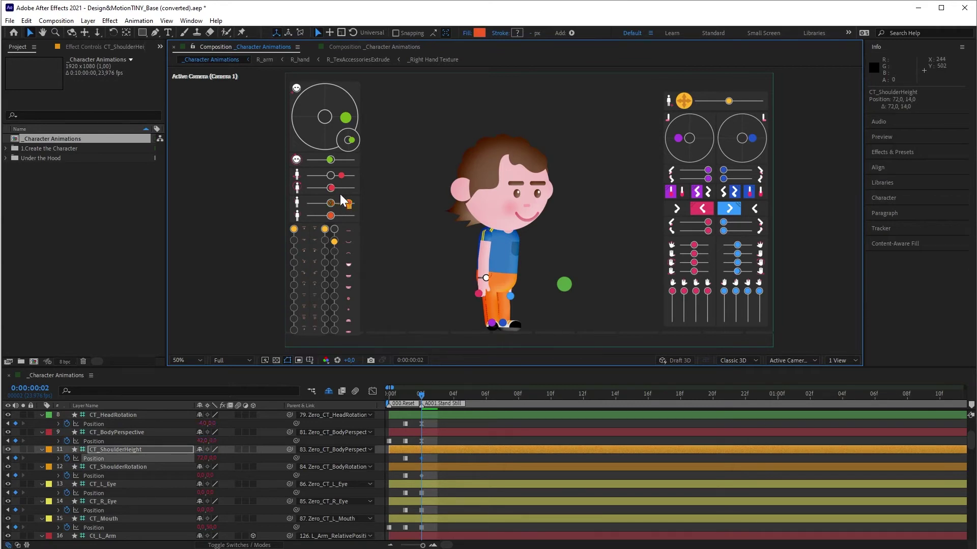
drag(341, 176, 331, 205)
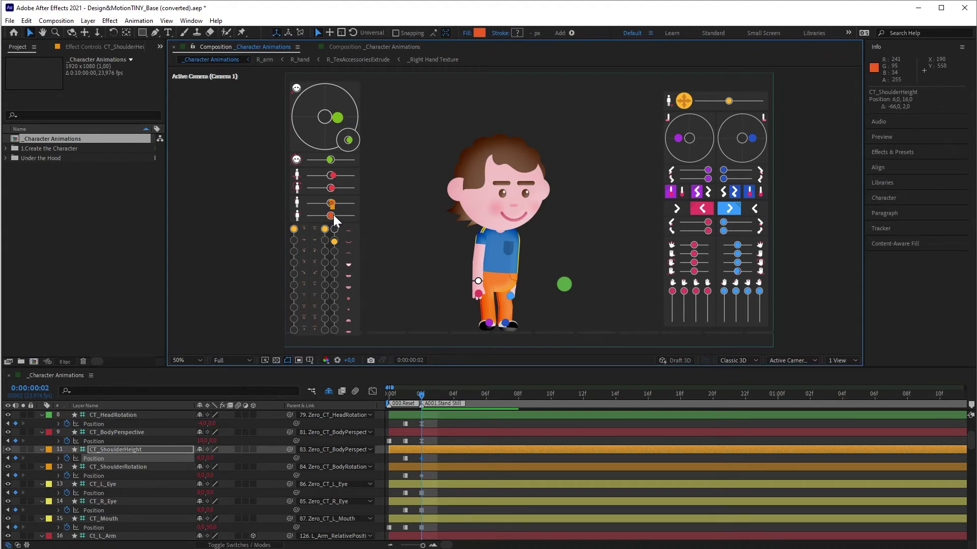
mouse_move(330, 216)
mouse_down()
mouse_move(340, 217)
mouse_move(317, 219)
mouse_move(331, 218)
mouse_up()
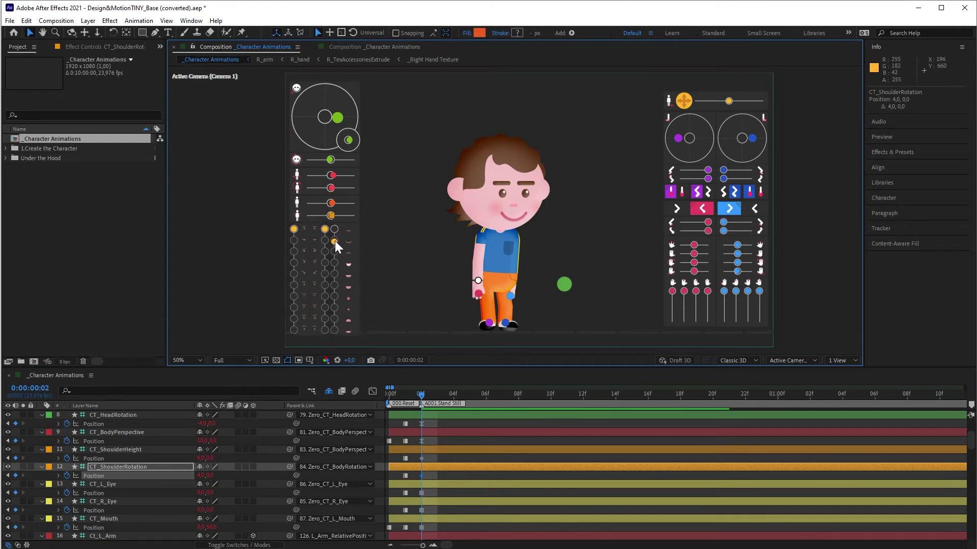
Step: Change the facial expression by setting the mouth to its fifth option, the left eye to the second and the right eye to the fifth
drag(334, 240, 338, 274)
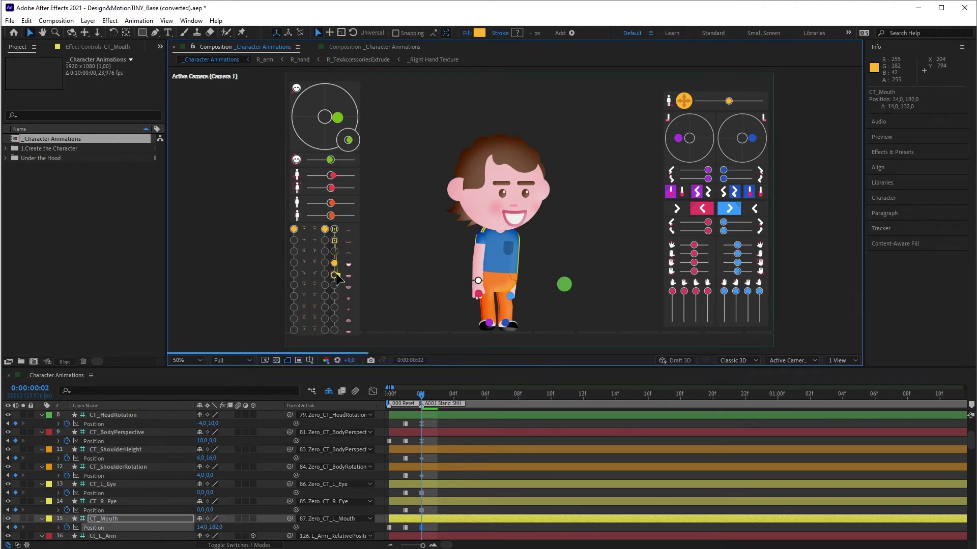
click(294, 229)
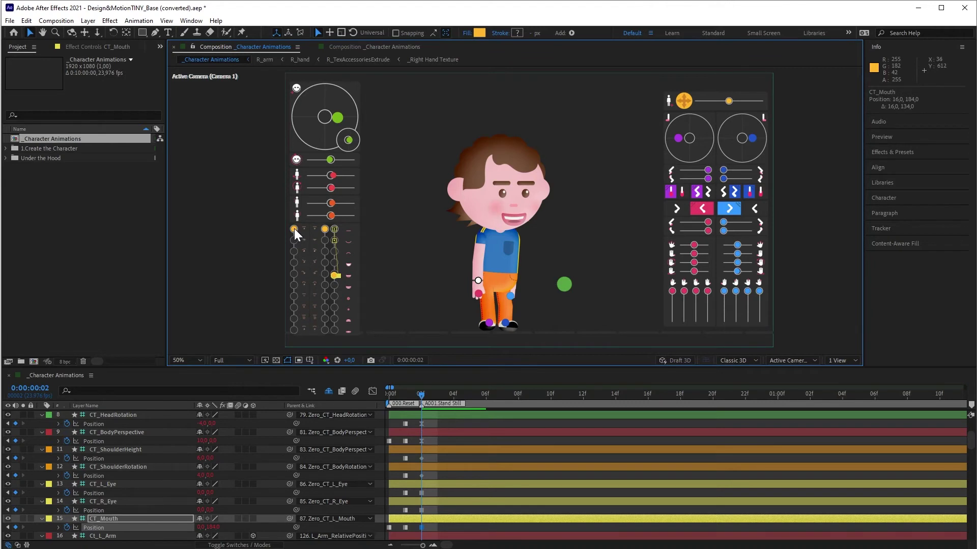
drag(294, 229, 293, 239)
click(294, 240)
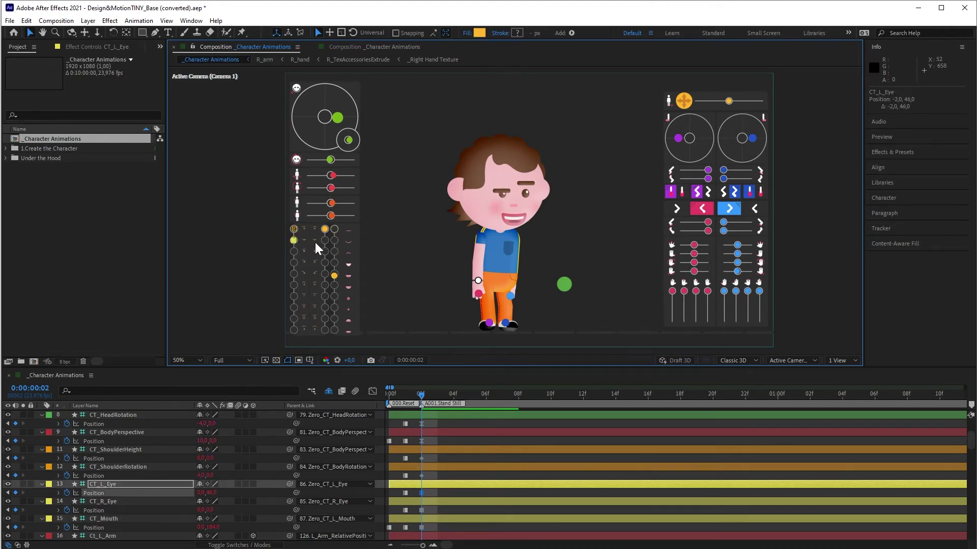
drag(325, 229, 328, 275)
click(328, 273)
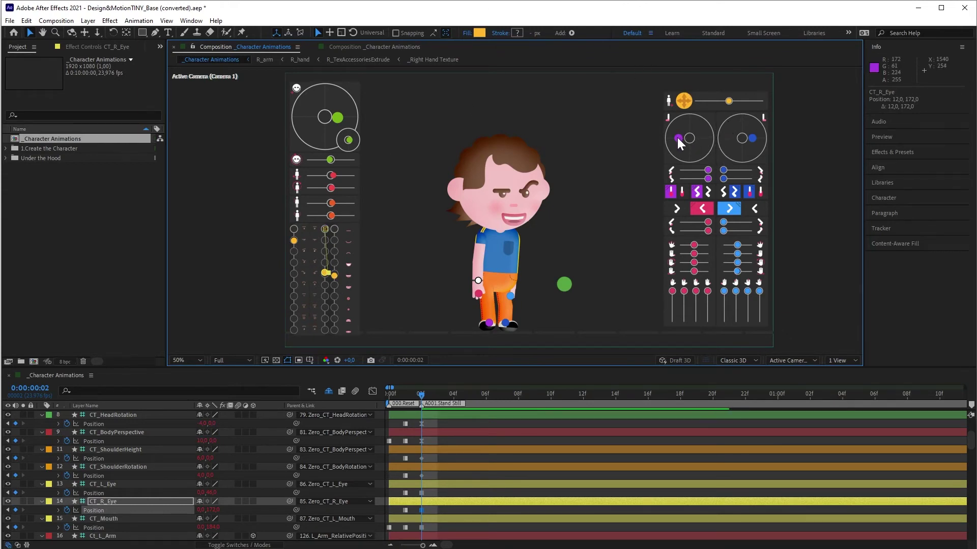
Step: Rotate both feet, with CT_R_Foot at about 74, and set CT_L_LegPerspective to about -48 and CT_L_ThighPerspective to about -16
mouse_move(678, 141)
mouse_down()
mouse_move(699, 140)
mouse_move(676, 136)
mouse_up()
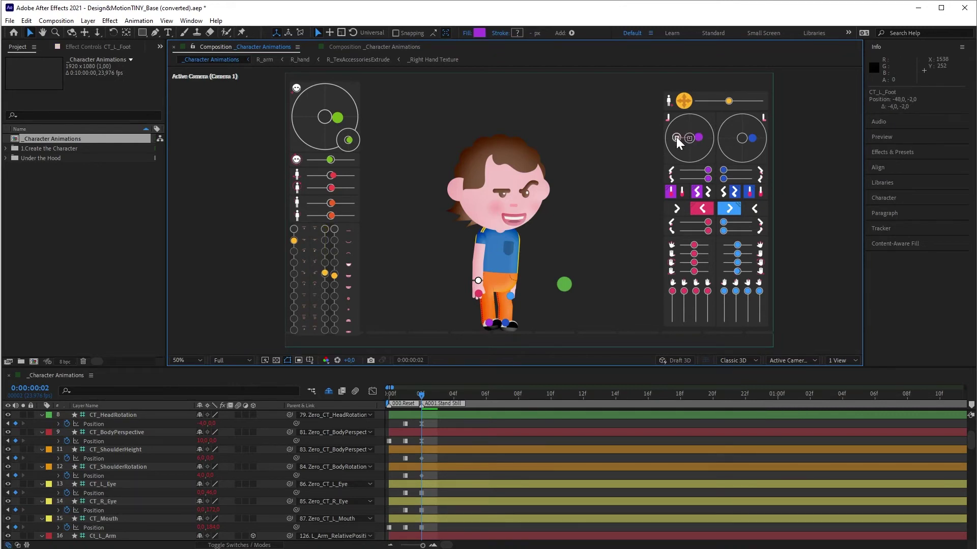
drag(751, 138, 760, 139)
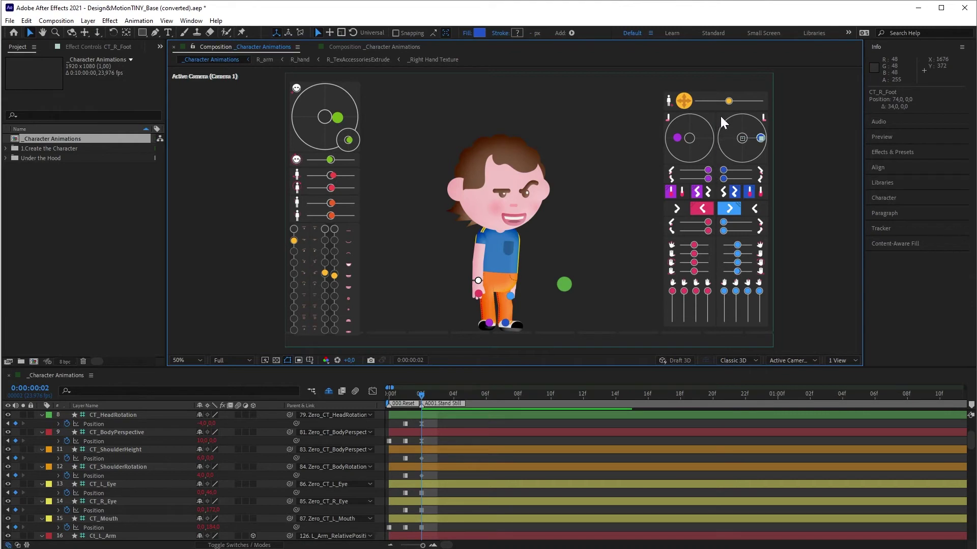
drag(709, 176, 696, 173)
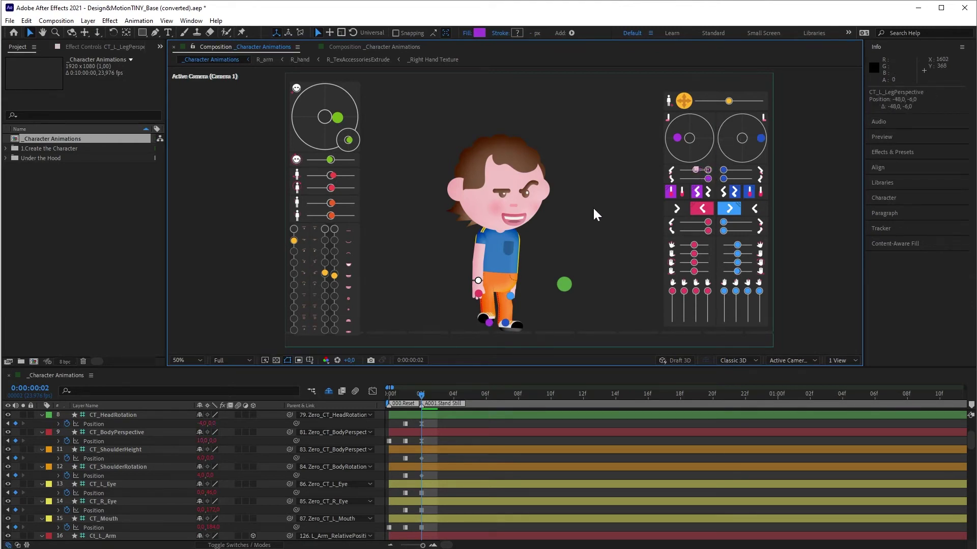
click(708, 179)
mouse_move(708, 179)
mouse_down()
mouse_move(693, 181)
mouse_move(707, 180)
mouse_up()
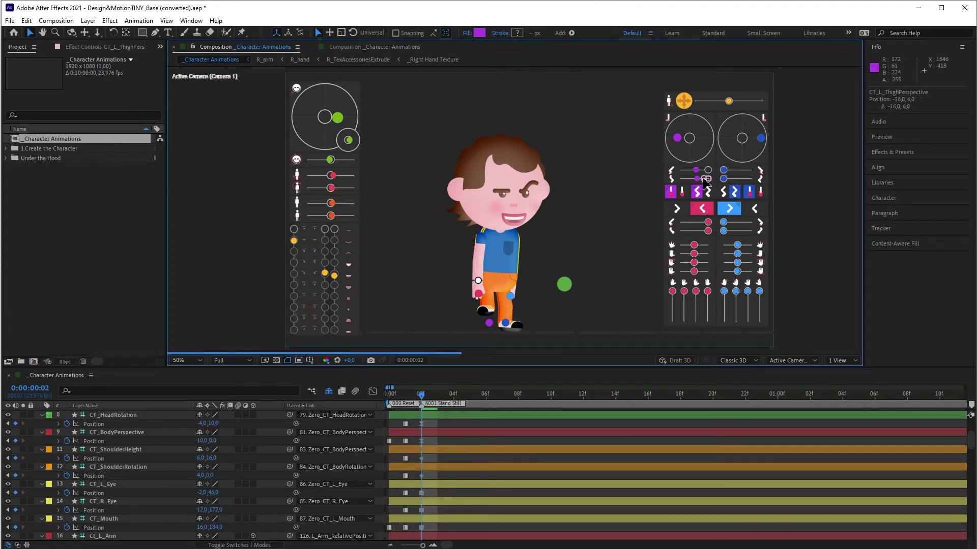
Step: Raise the left leg and arm controllers, set CT_L_Foot to about 12, 50, and switch CT_L_FootPosition over and back
click(489, 322)
drag(489, 322, 464, 287)
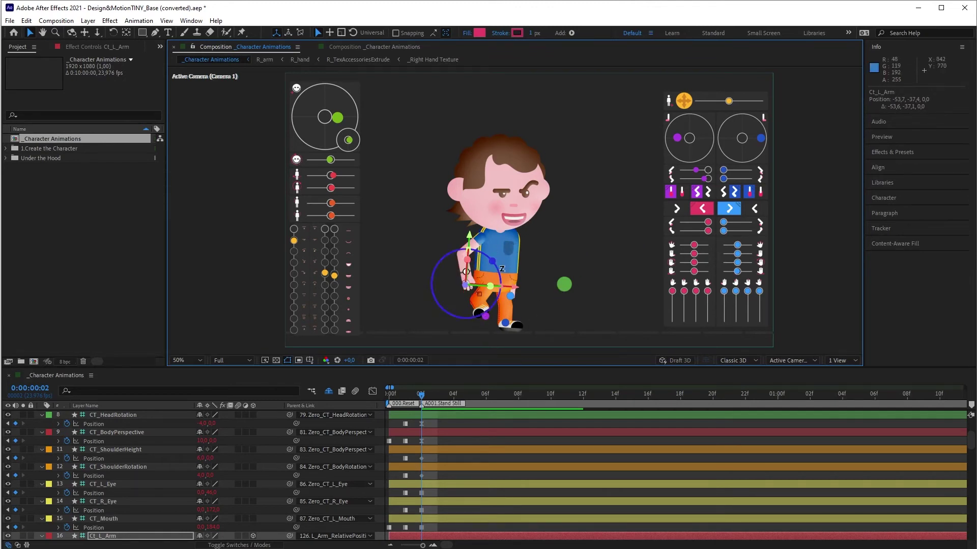
click(669, 191)
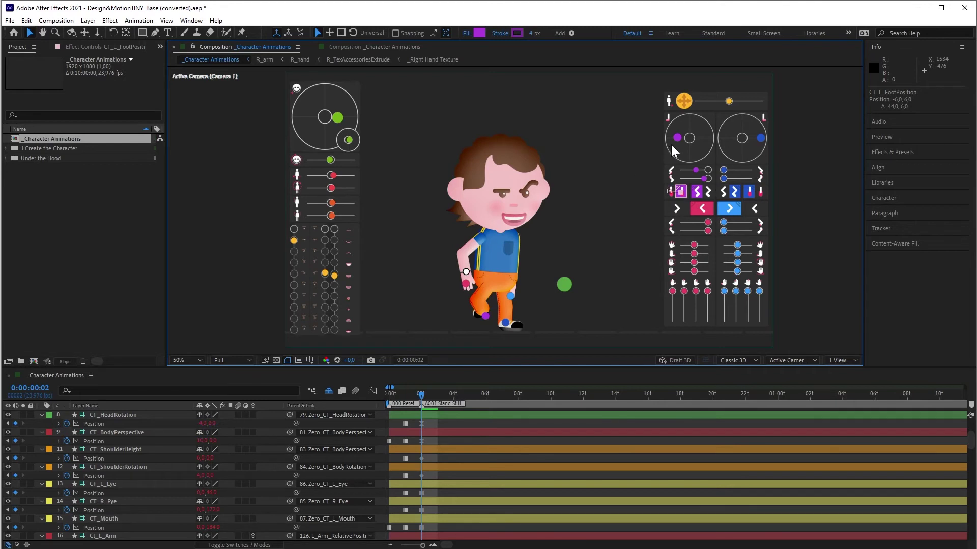
drag(676, 137, 691, 151)
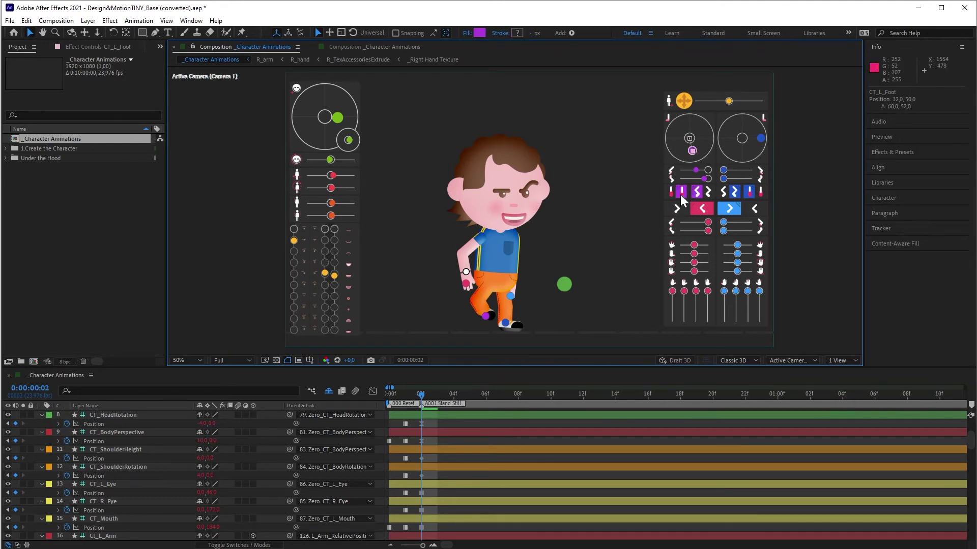
drag(681, 192, 673, 194)
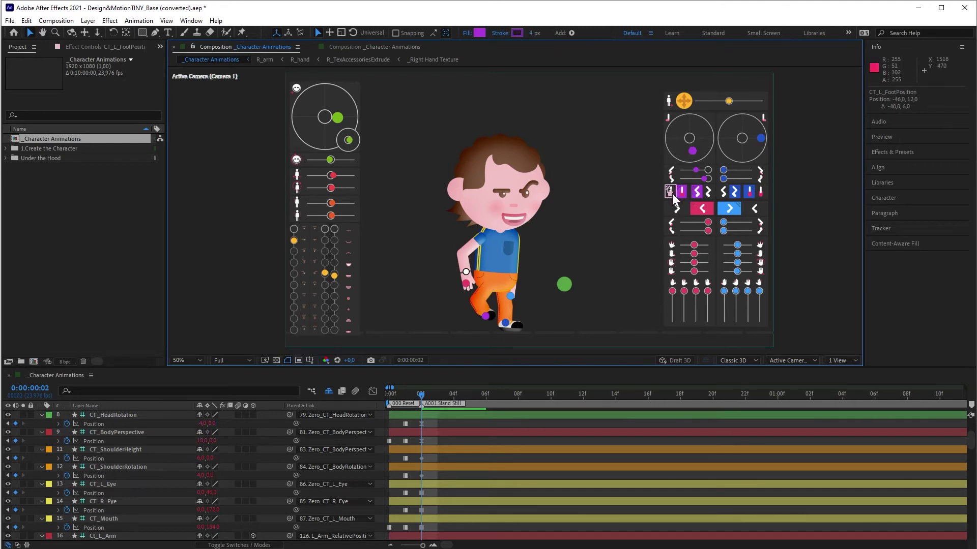
Step: Reverse the left leg's bend with CT_L_LegDirection and move the Ct_L_Leg controller to about -77.4, -14.3
click(486, 320)
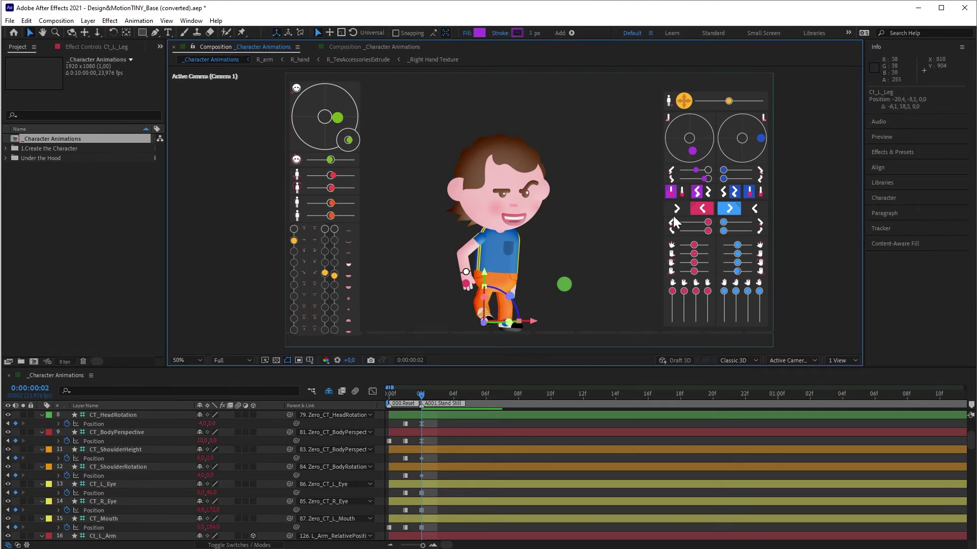
drag(697, 198, 710, 199)
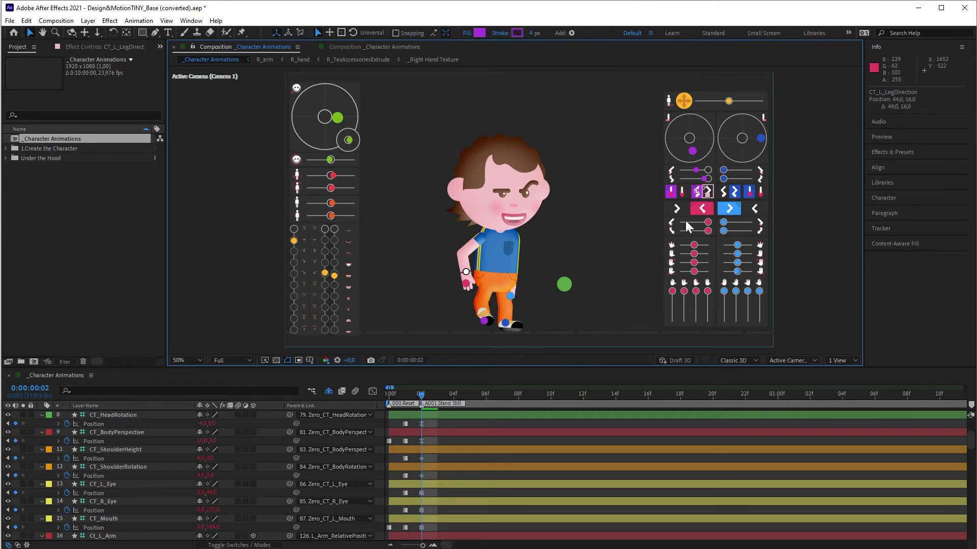
drag(484, 320, 467, 314)
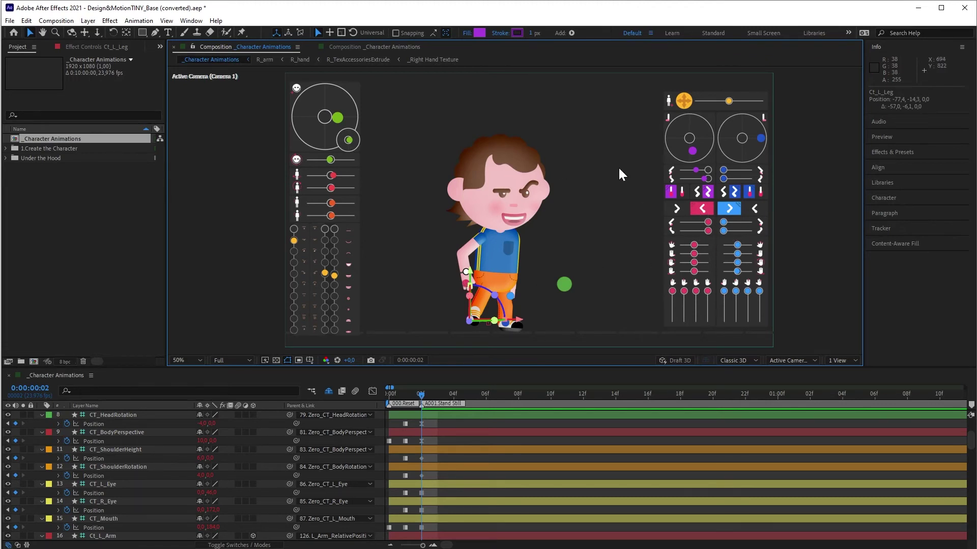
Step: Reverse the left arm's bend with CT_L_ArmDirection and raise the left hand up and away from the body
click(464, 278)
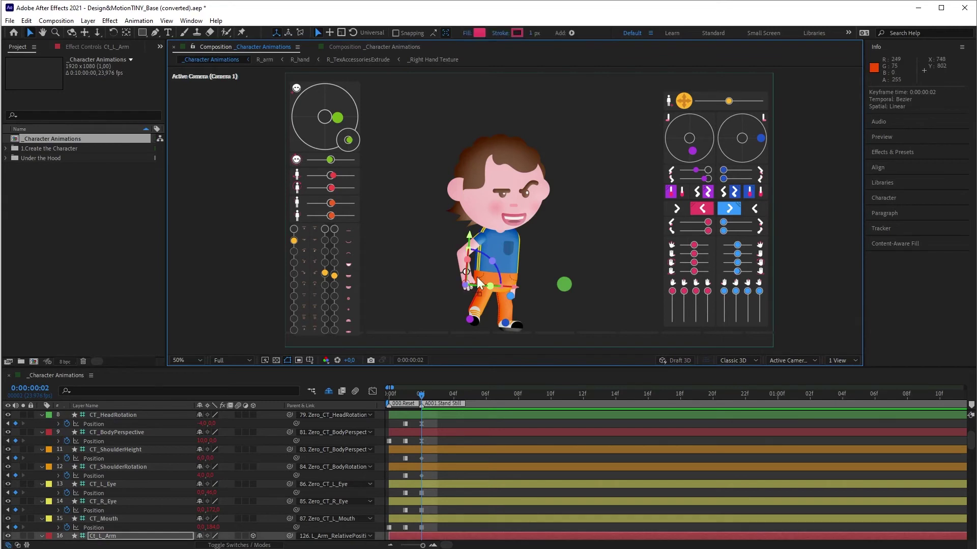
click(701, 207)
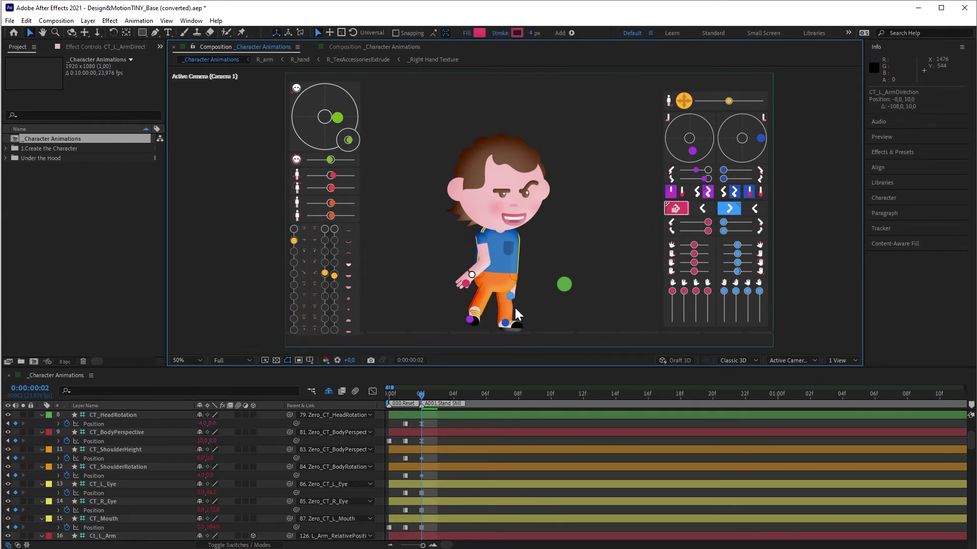
click(466, 288)
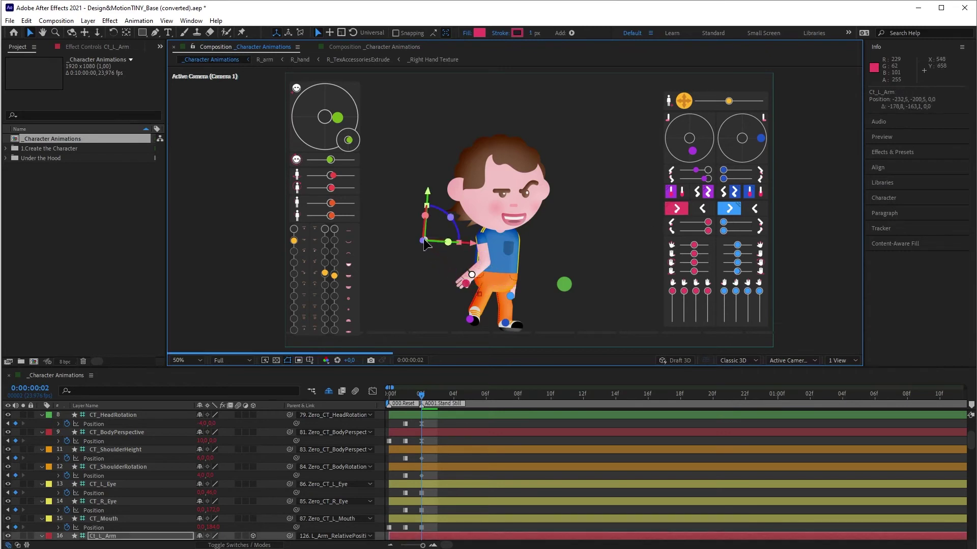
drag(424, 239, 430, 228)
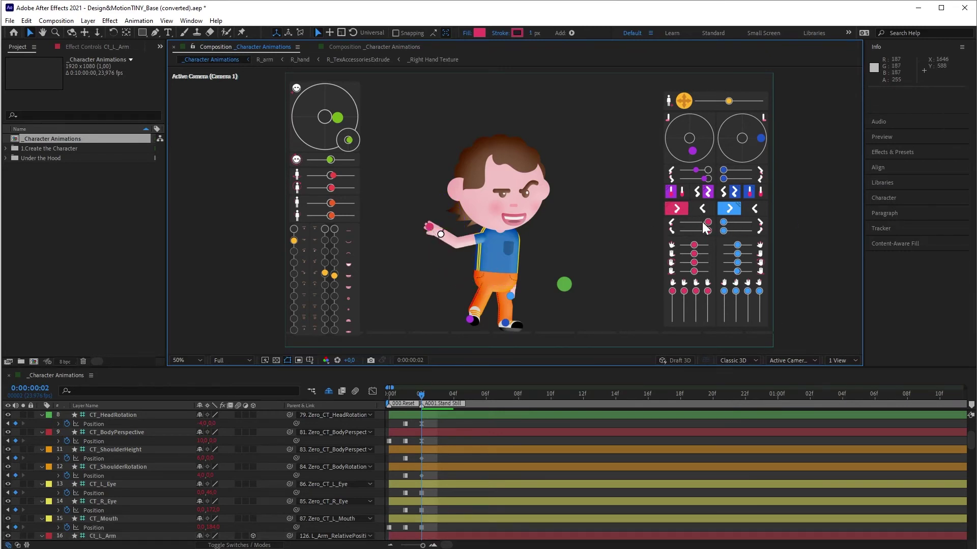
Step: Adjust the left arm and hand sliders, setting CT_L_ArmPerspective and CT_L_HandPerspective to about -2 and CT_L_ThumbRotation to about 36
mouse_move(708, 223)
mouse_down()
mouse_move(690, 223)
mouse_move(708, 232)
mouse_up()
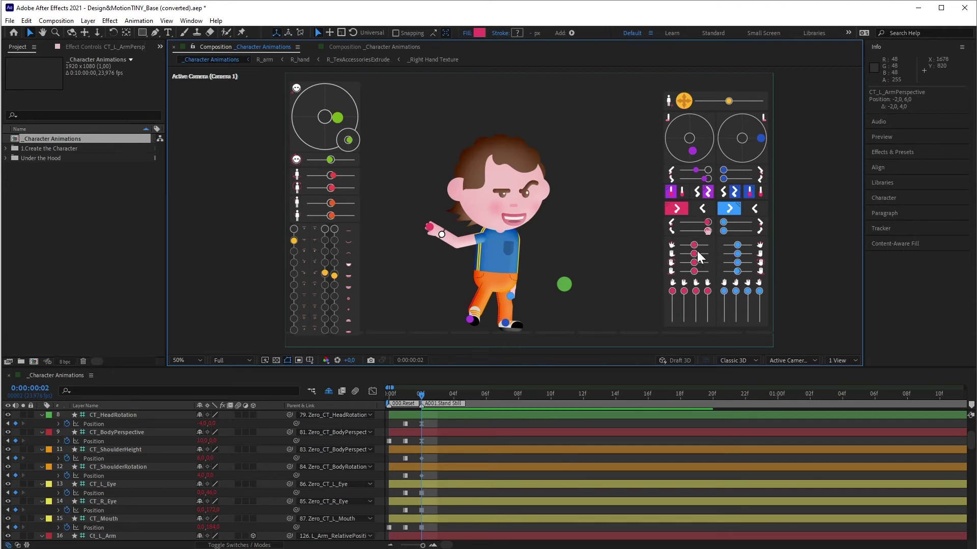
drag(695, 248, 688, 273)
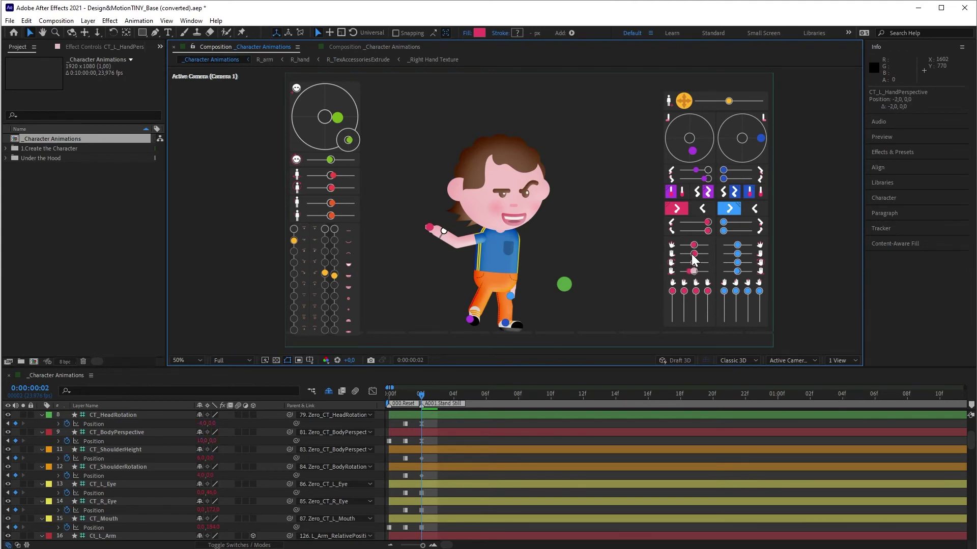
drag(694, 245, 704, 255)
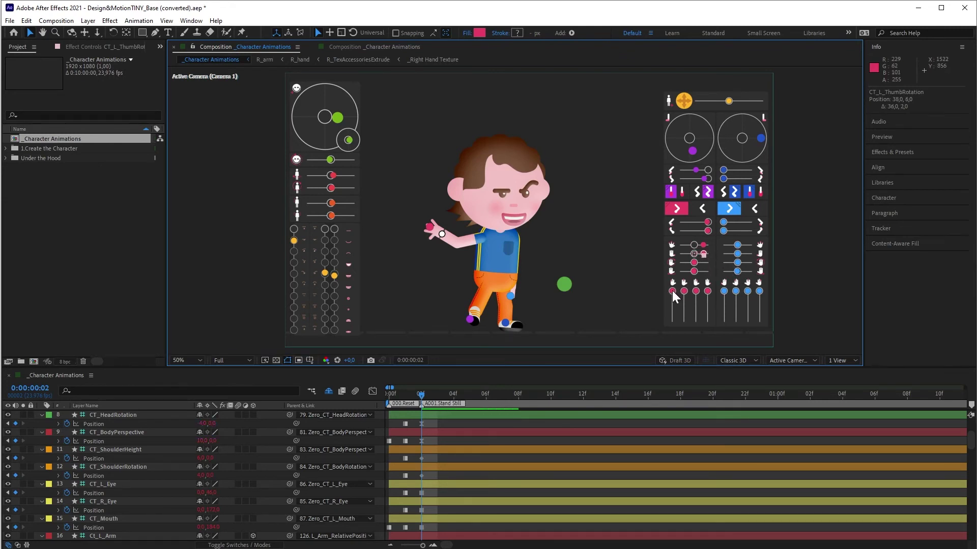
Step: Lower the four left-hand finger sliders, with CT_L_F1 at about 60, and reposition the whole character with Ct_All and CT_AllZ
drag(673, 292, 708, 307)
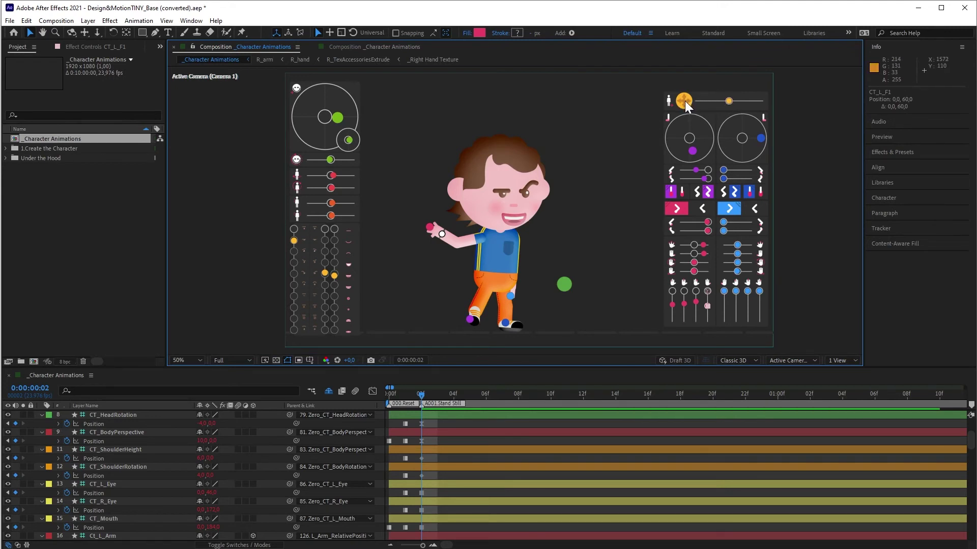
mouse_move(686, 105)
mouse_down()
mouse_move(713, 105)
mouse_move(647, 110)
mouse_move(667, 108)
mouse_up()
click(808, 99)
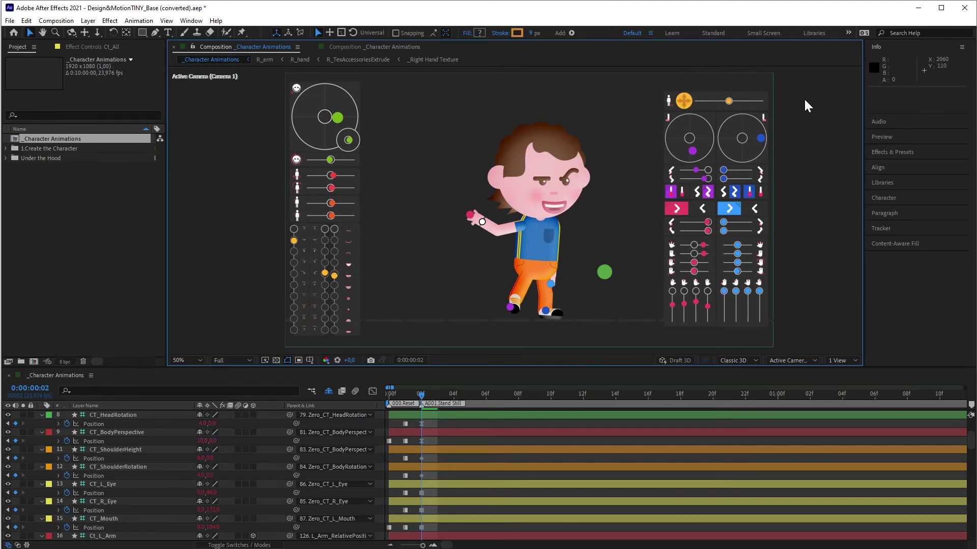
mouse_move(728, 99)
mouse_down()
mouse_move(712, 106)
mouse_move(729, 103)
mouse_up()
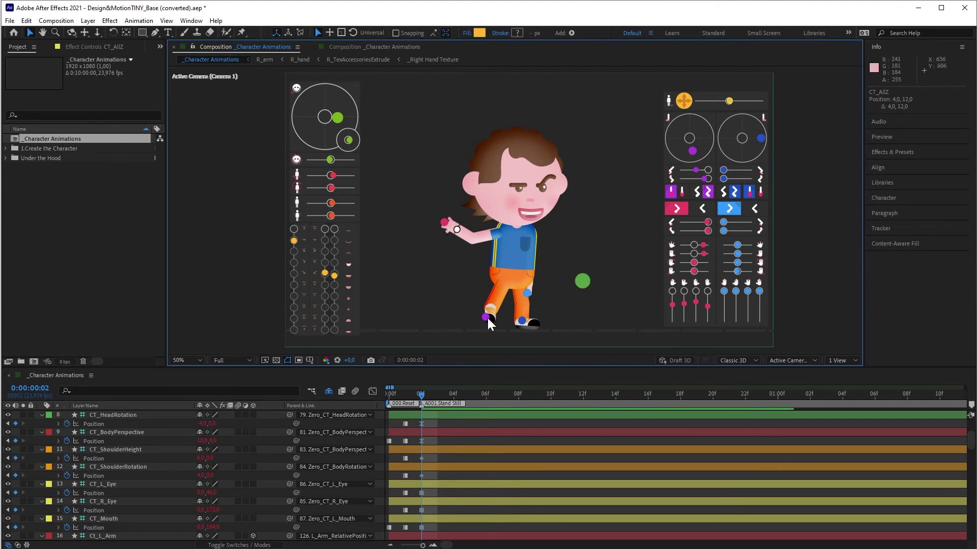
Step: Pose the right side with Ct_R_Leg at about 27.8, -35.7, Ct_Body at about 137.3, -316 and Ct_R_Arm at about 140.6, -151
drag(527, 294, 564, 255)
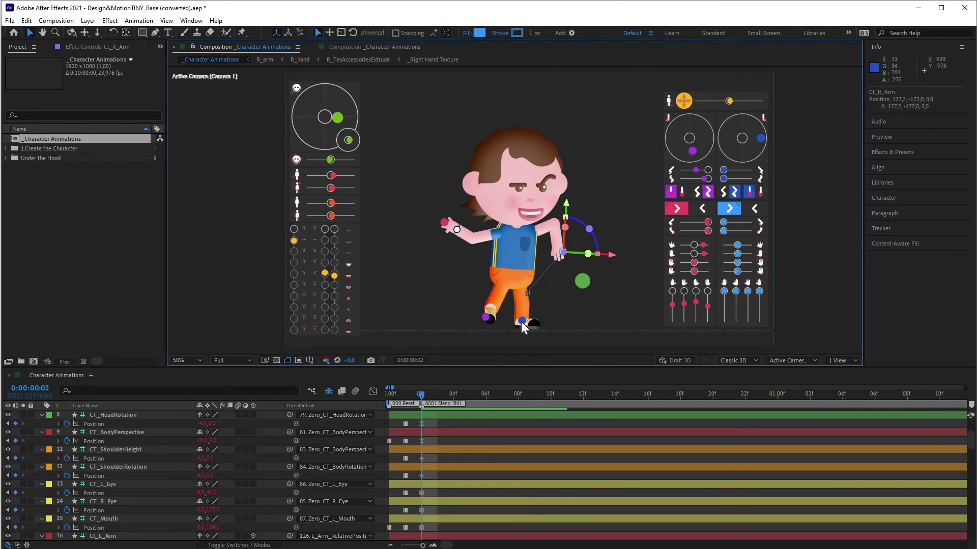
click(527, 313)
drag(529, 316, 535, 308)
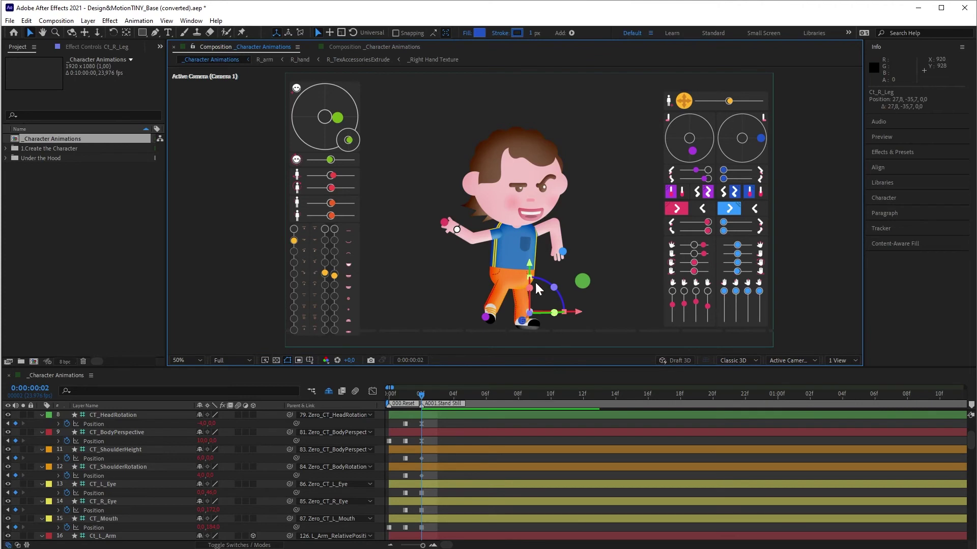
click(628, 279)
mouse_move(583, 281)
mouse_down()
mouse_move(570, 292)
mouse_move(577, 285)
mouse_up()
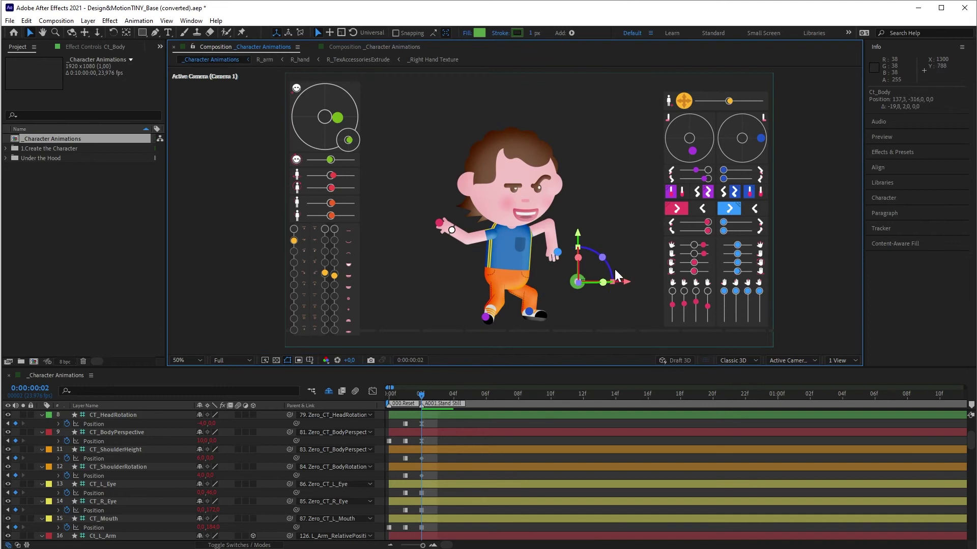
click(559, 254)
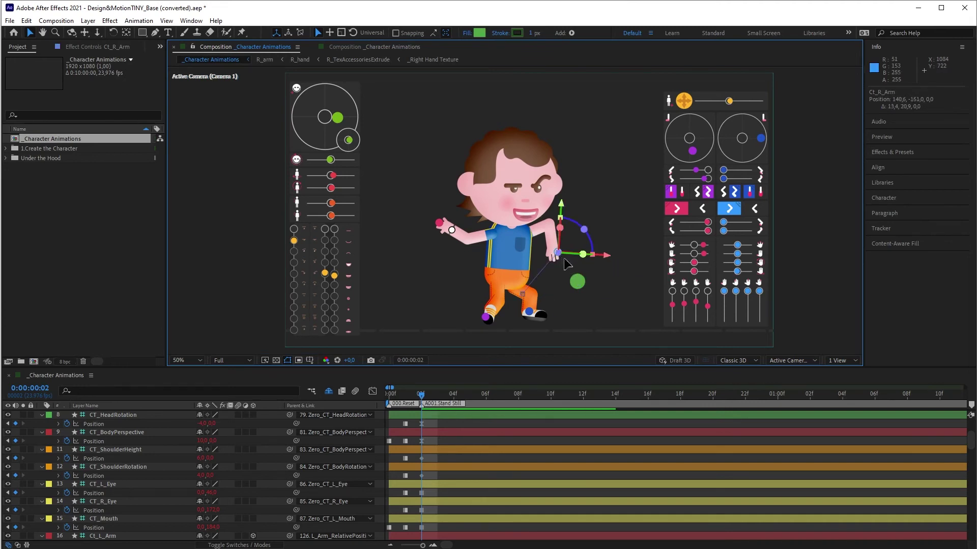
drag(567, 264, 583, 278)
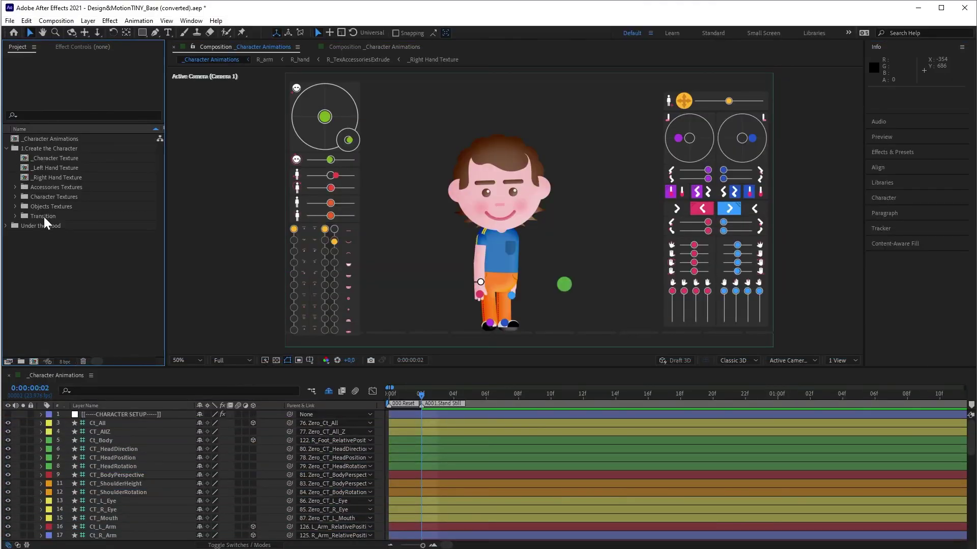
Step: Expand the Transition folder and import CHARTINY_023-Girl.ai from Textures > Characters as footage with merged layers
click(44, 217)
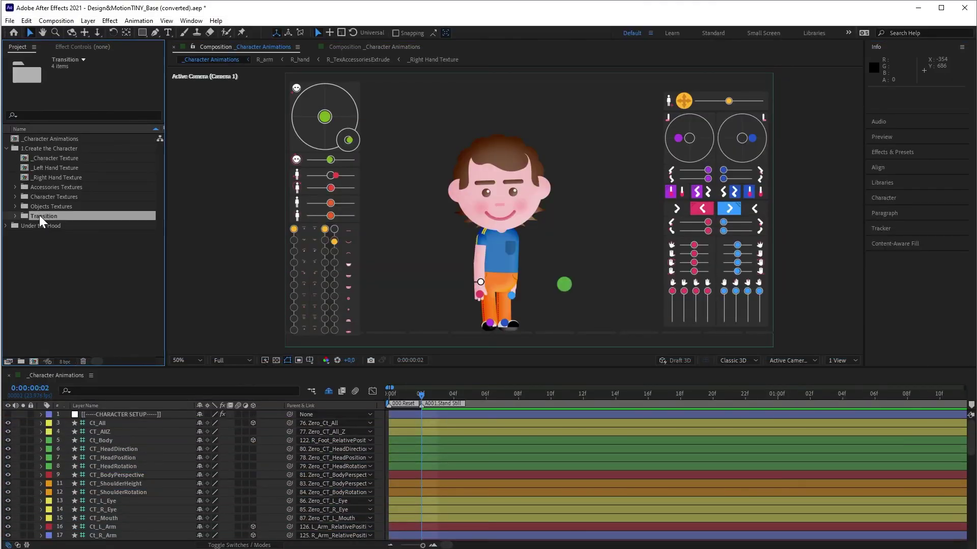
click(15, 216)
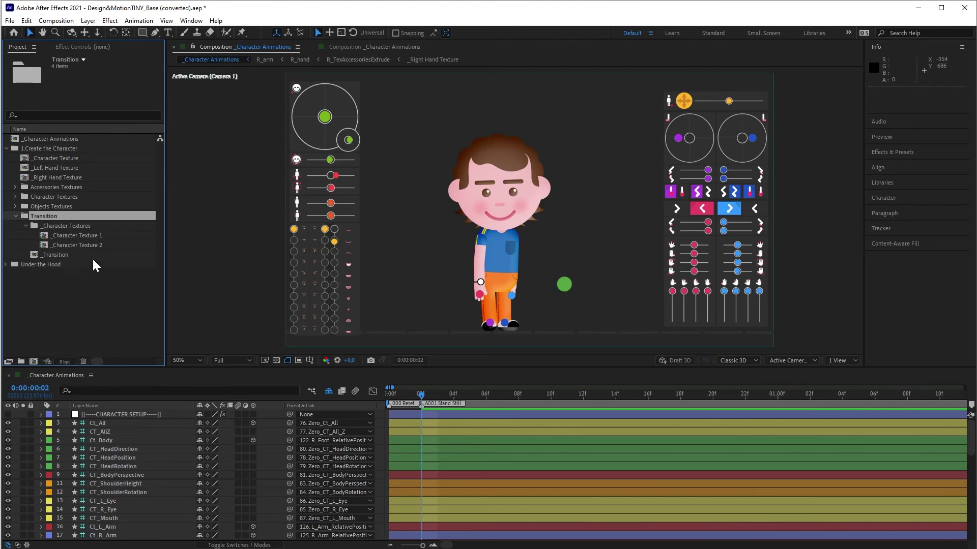
double_click(95, 299)
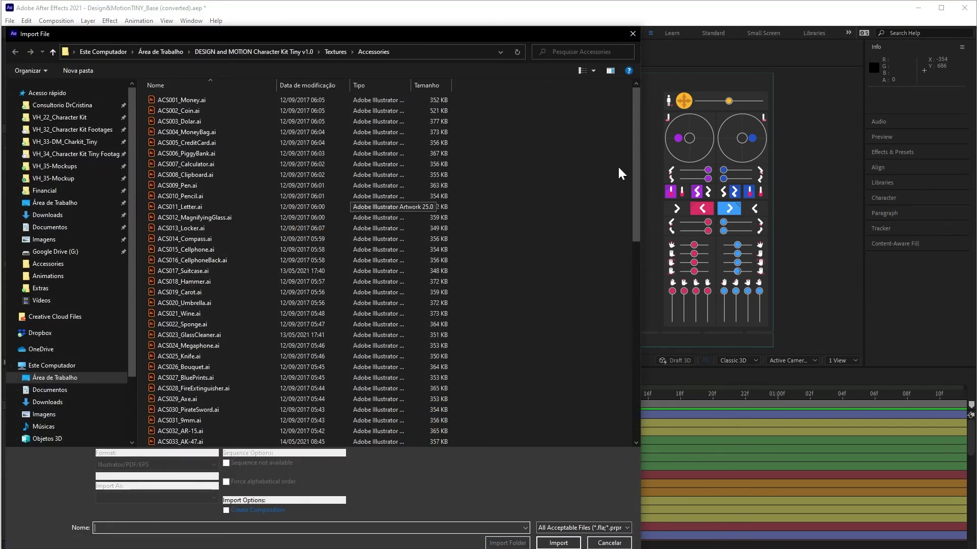
click(332, 51)
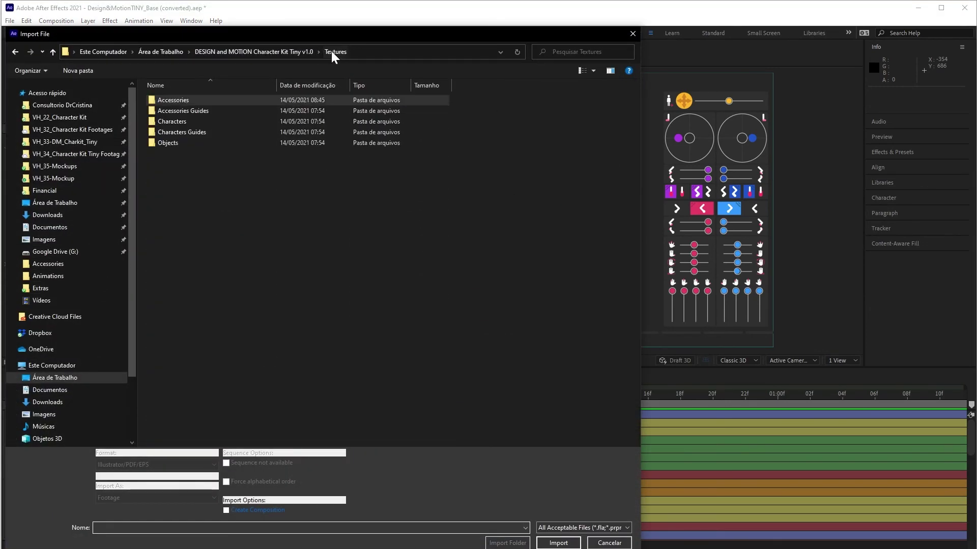
double_click(172, 122)
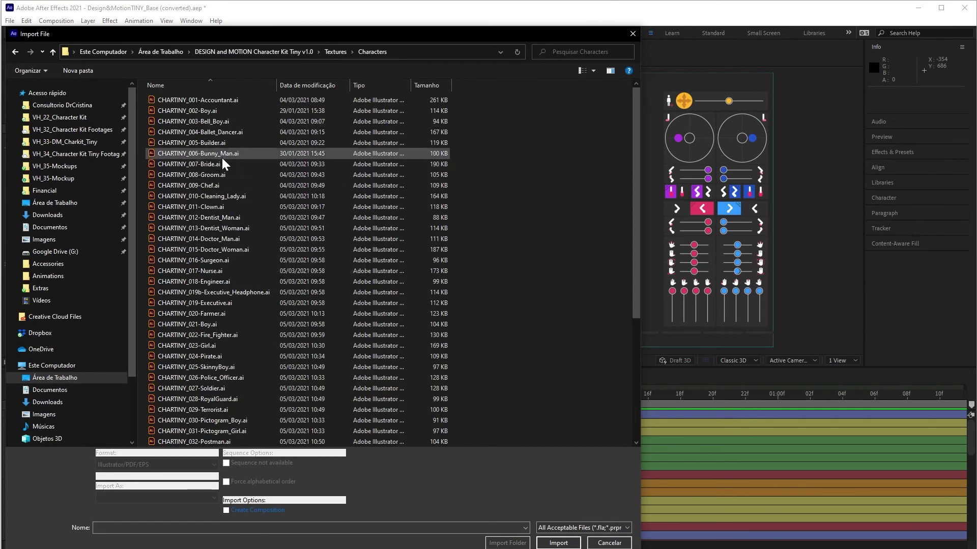
click(205, 348)
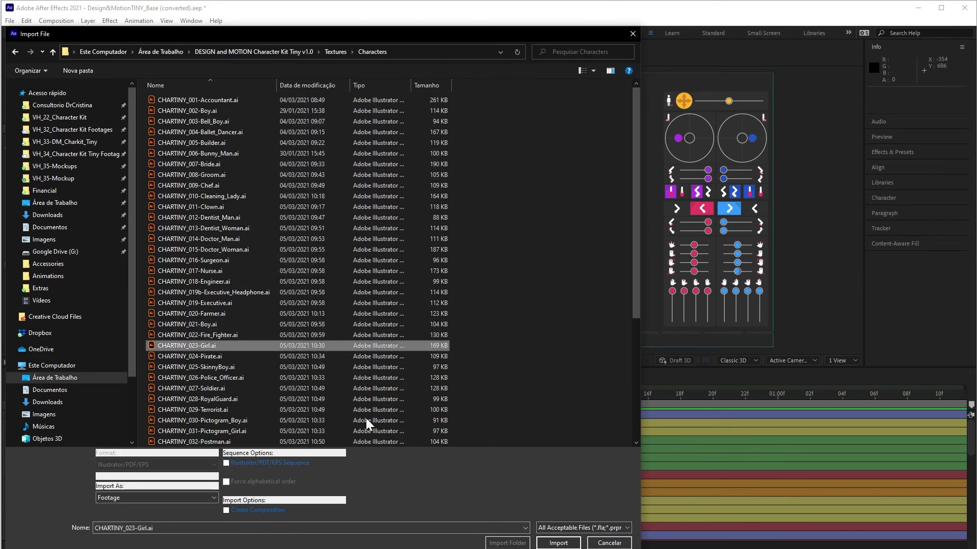
click(558, 543)
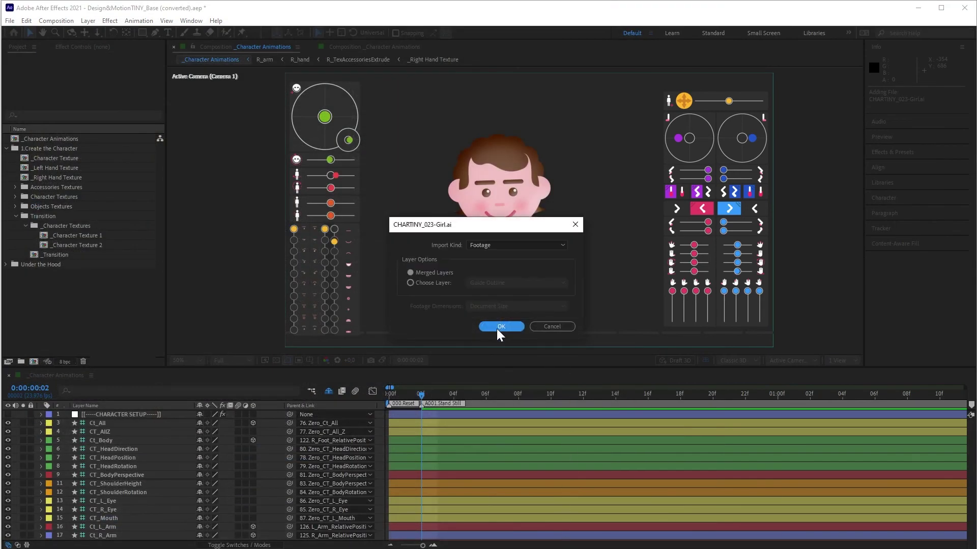
click(498, 327)
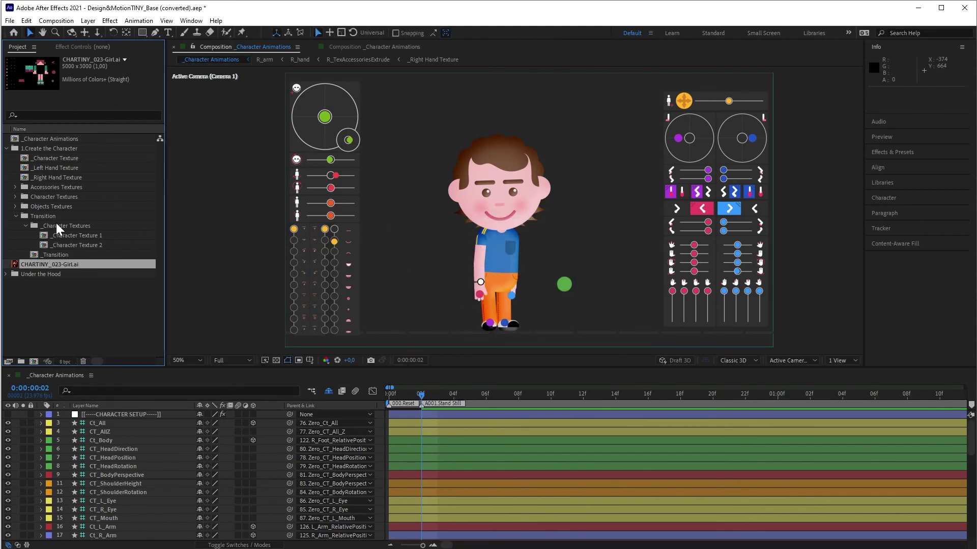
Step: Open the _Character Texture composition and trim the CHARTINY_002-Boy.ai layer's end to 0:00:01:03
click(15, 197)
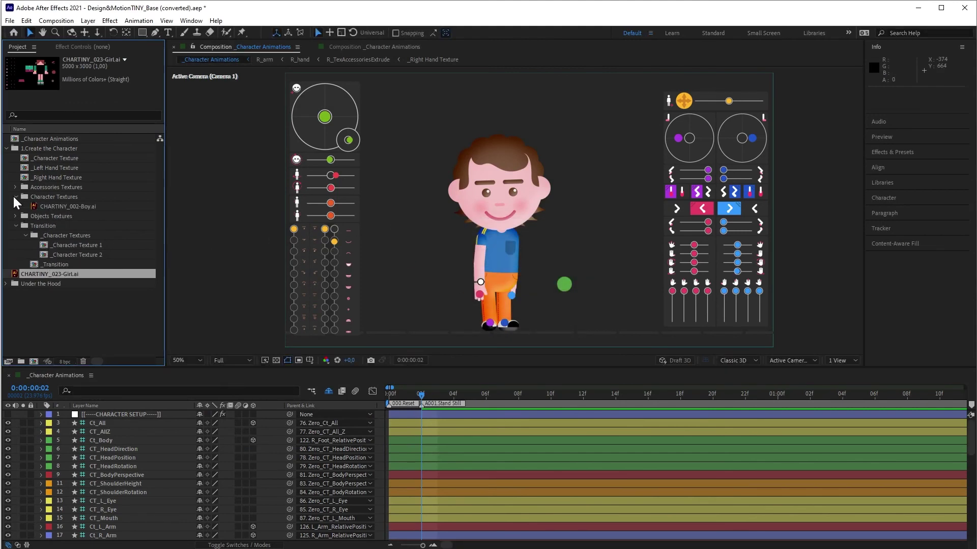
click(55, 158)
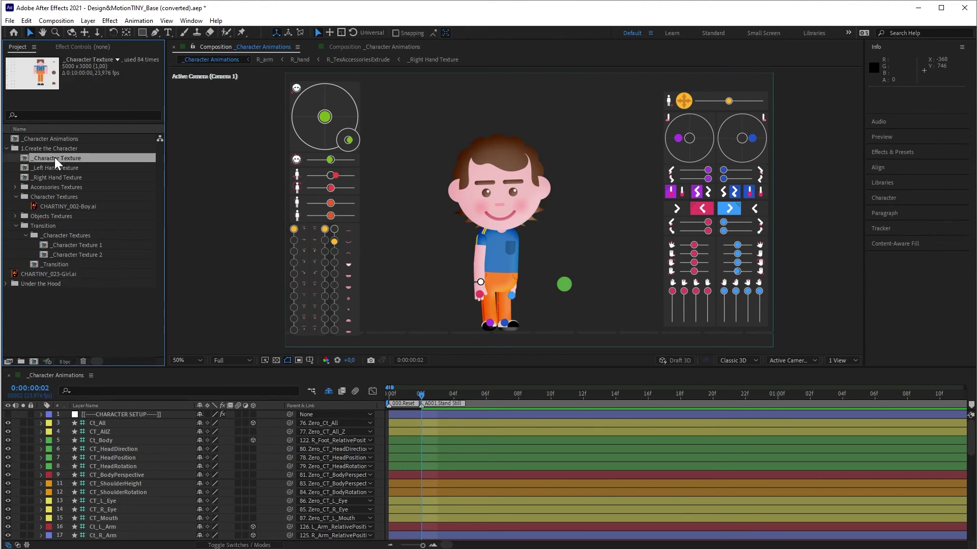
double_click(52, 158)
drag(254, 401, 264, 421)
scroll(246, 404, up, 2)
click(263, 423)
key(alt+bracketright)
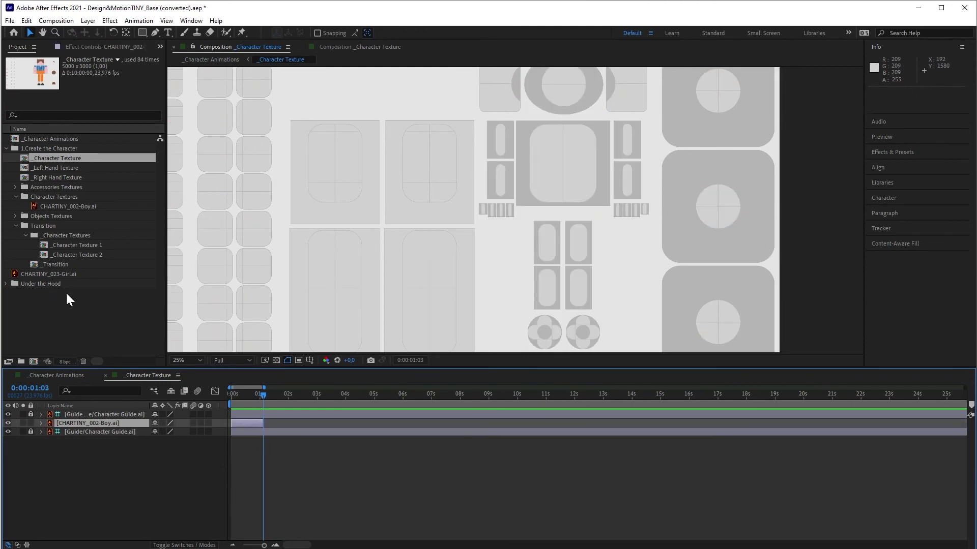
Step: Add CHARTINY_002-Boy.ai to the _Character Texture 1 composition and CHARTINY_023-Girl.ai to _Character Texture 2
click(65, 292)
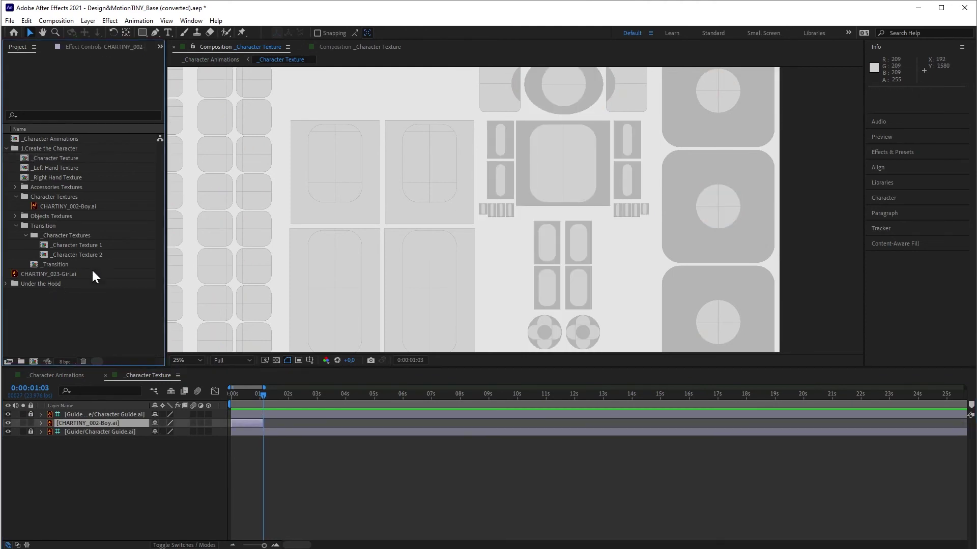
click(60, 208)
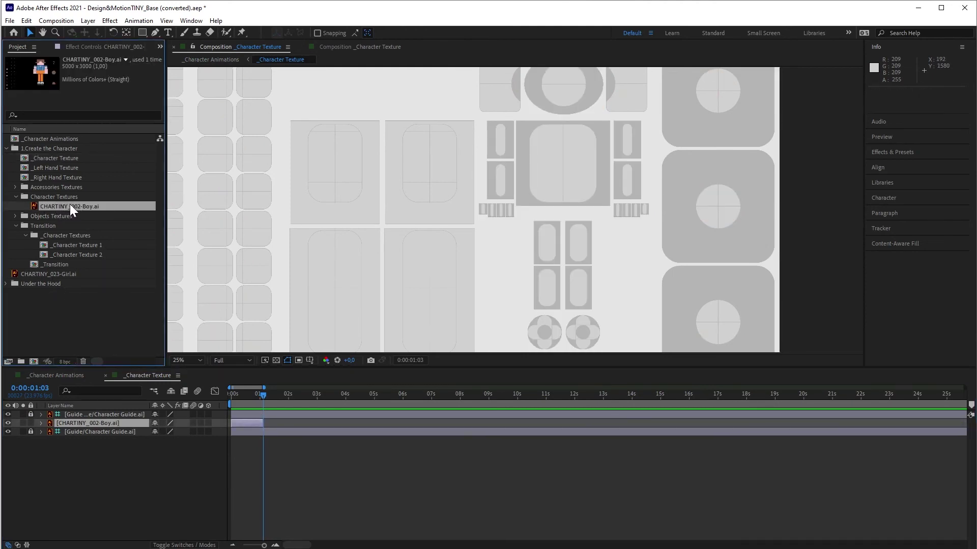
drag(69, 206, 85, 245)
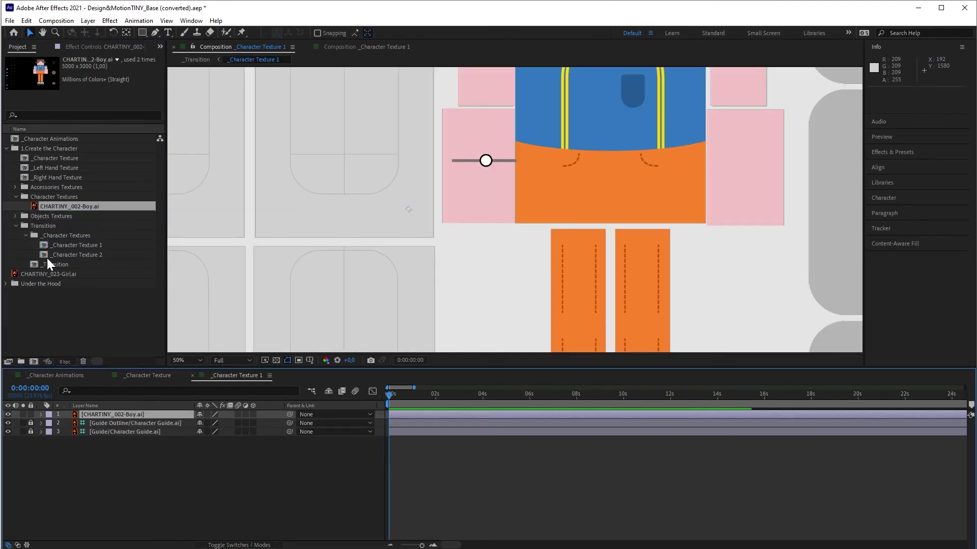
click(47, 274)
drag(64, 276, 84, 256)
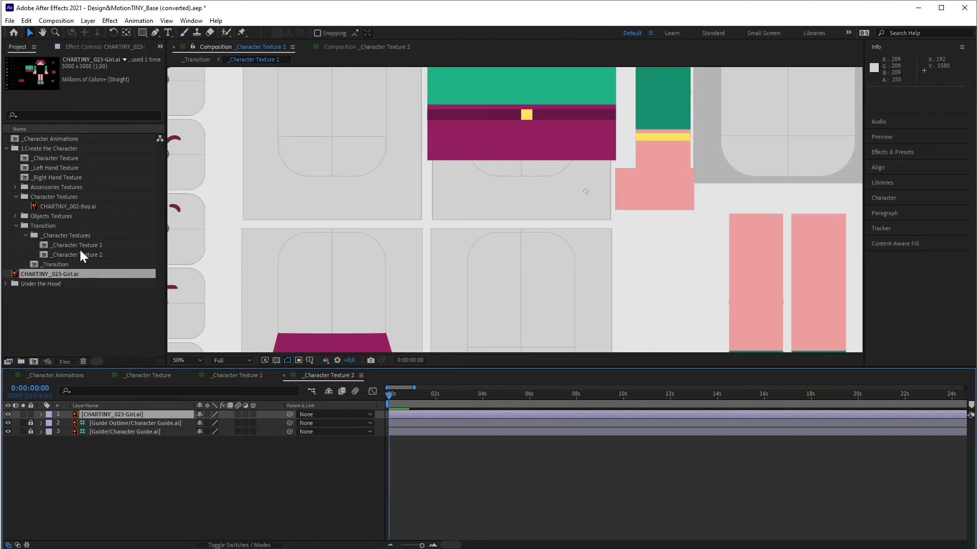
Step: Add the _Transition composition above the boy layer in _Character Texture, starting at 0:00:01:03
click(158, 377)
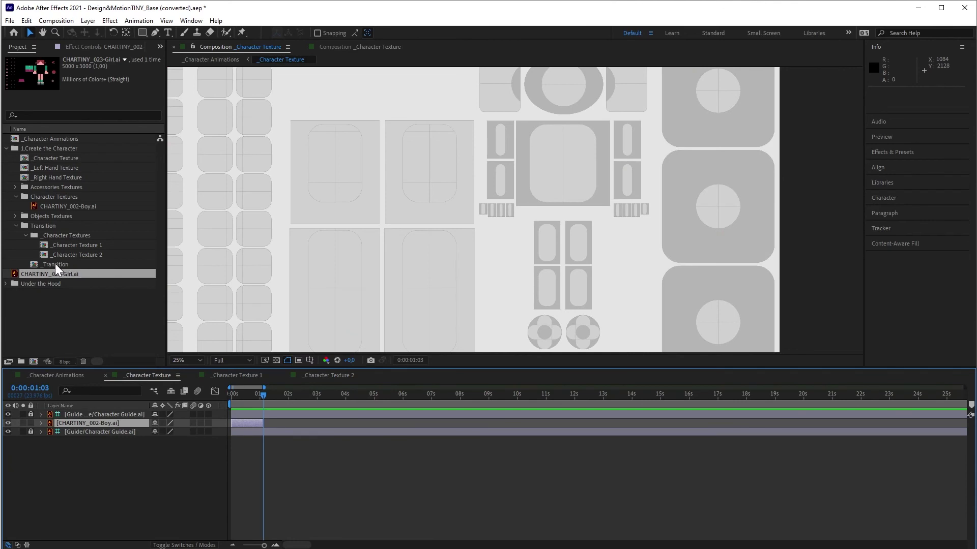
drag(55, 264, 170, 422)
key(bracketleft)
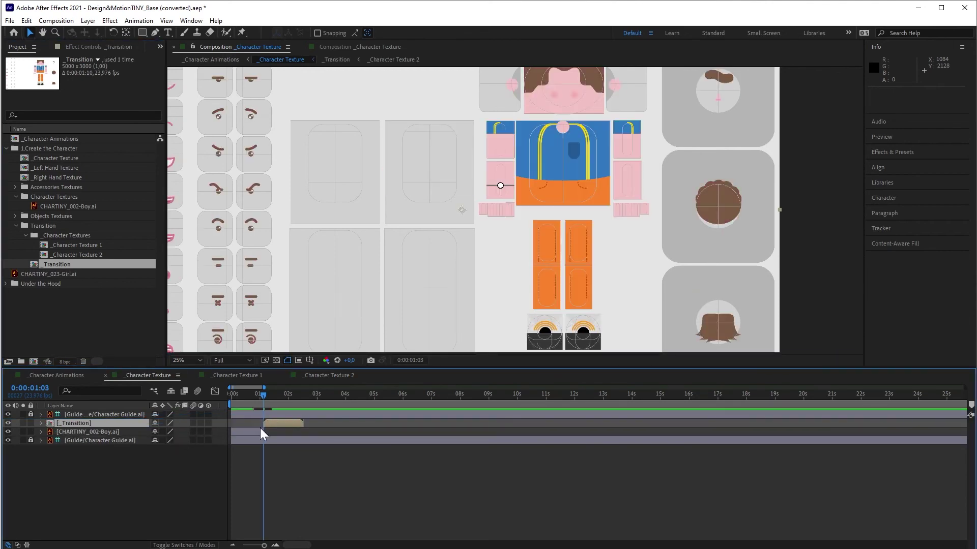
Step: Add CHARTINY_023-Girl.ai above the _Transition layer, starting at 0:00:02:13, and preview the change in _Character Animations
click(297, 399)
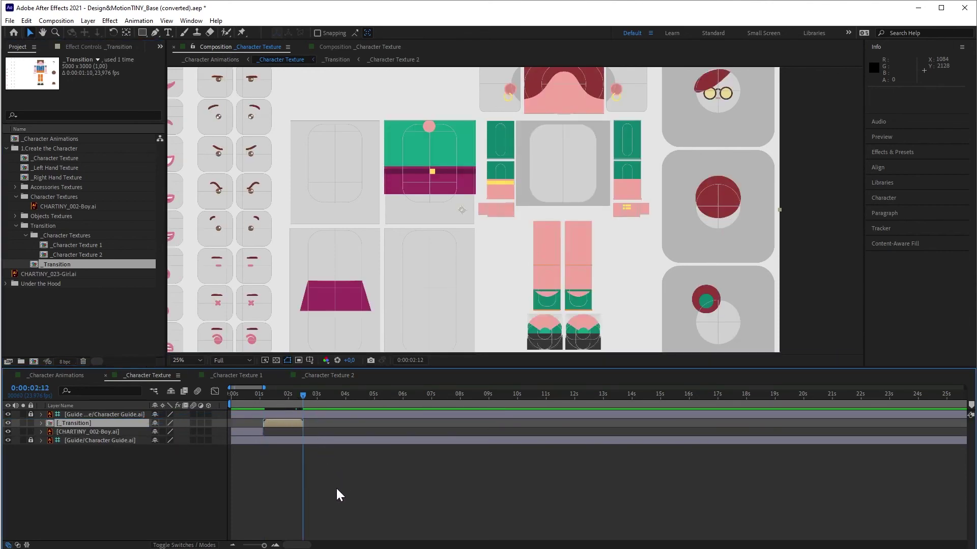
click(295, 400)
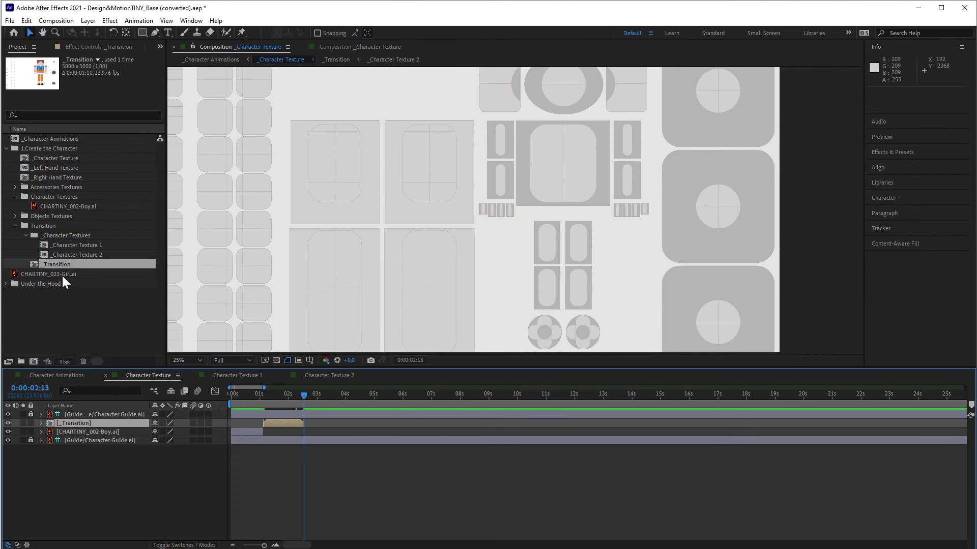
drag(59, 273, 139, 434)
click(343, 495)
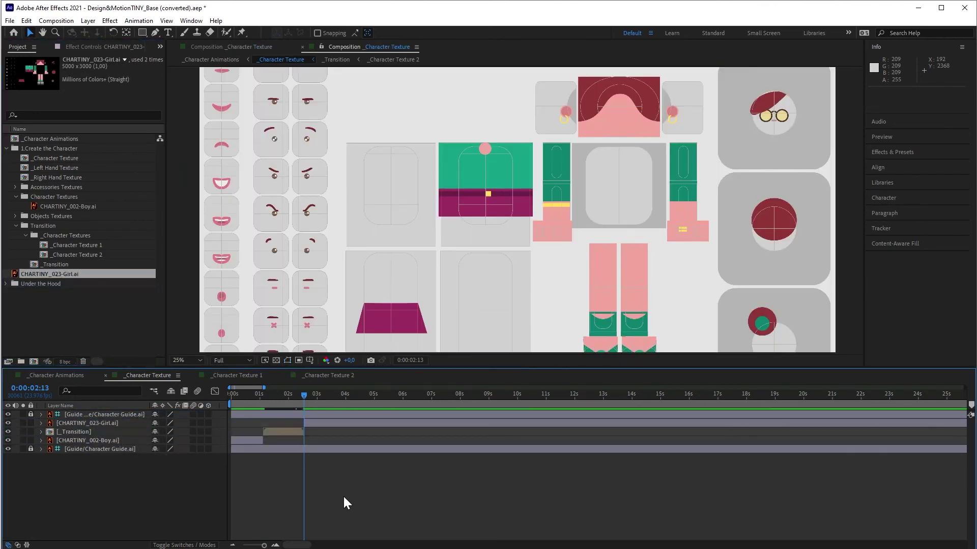
click(59, 376)
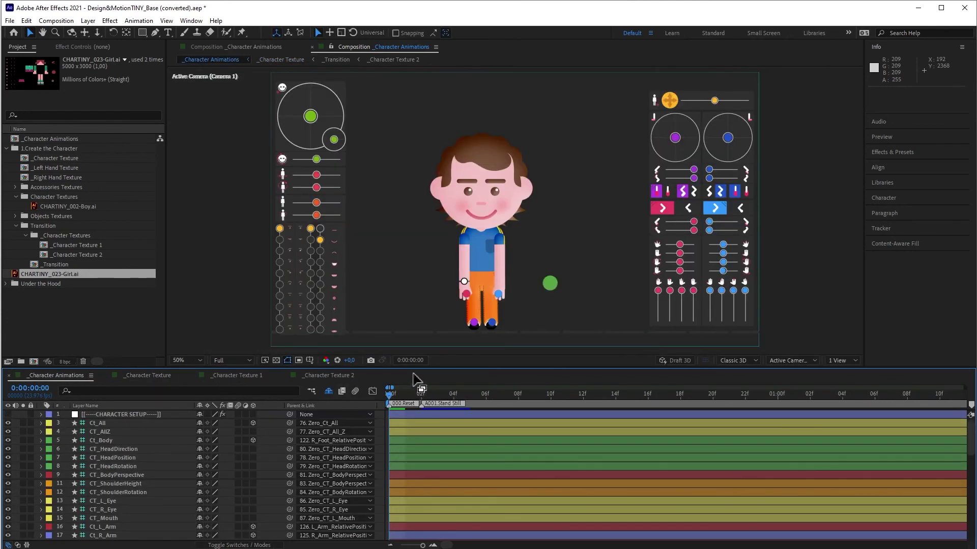
key(space)
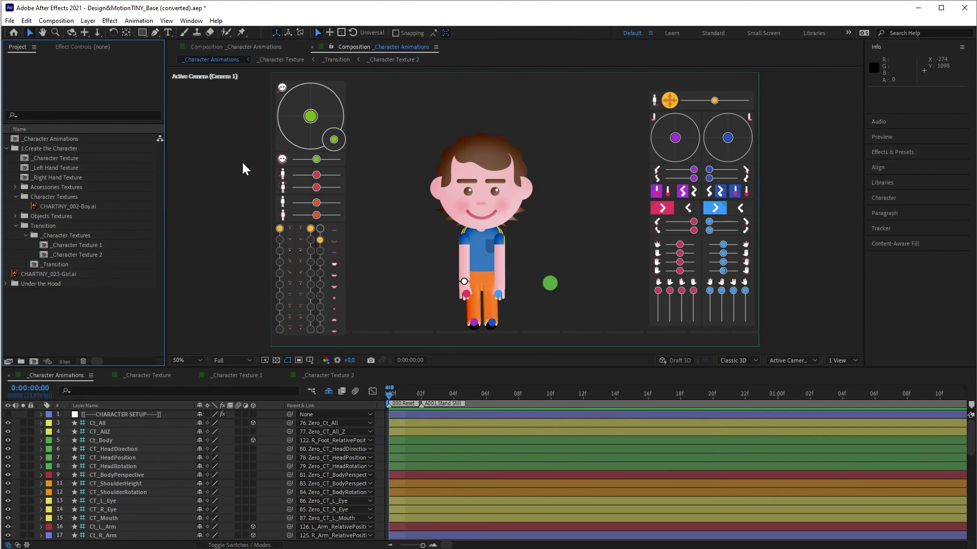
Step: Open the project Design&MotionTINY_Multiple Characters.aep from the Extras folder, discarding the changes to the current project
click(10, 20)
click(33, 48)
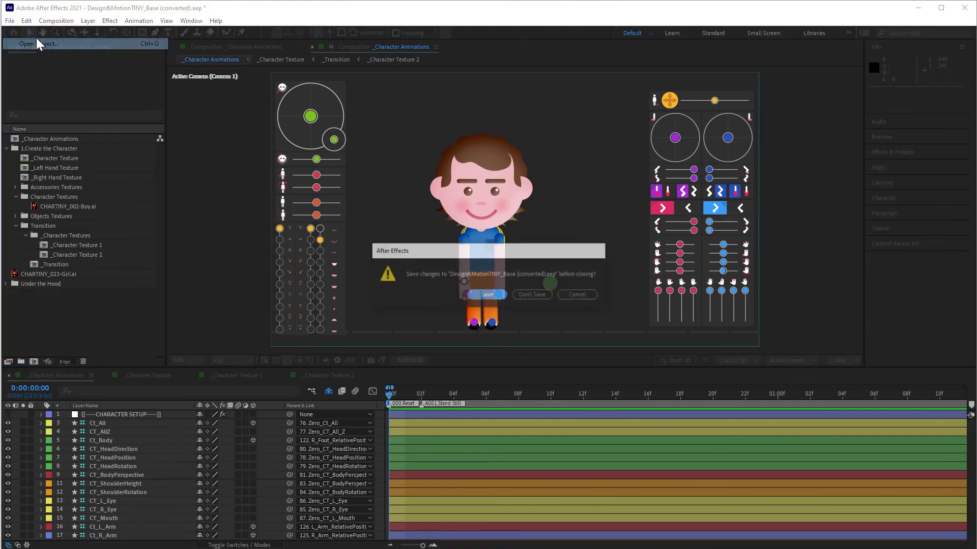
click(529, 294)
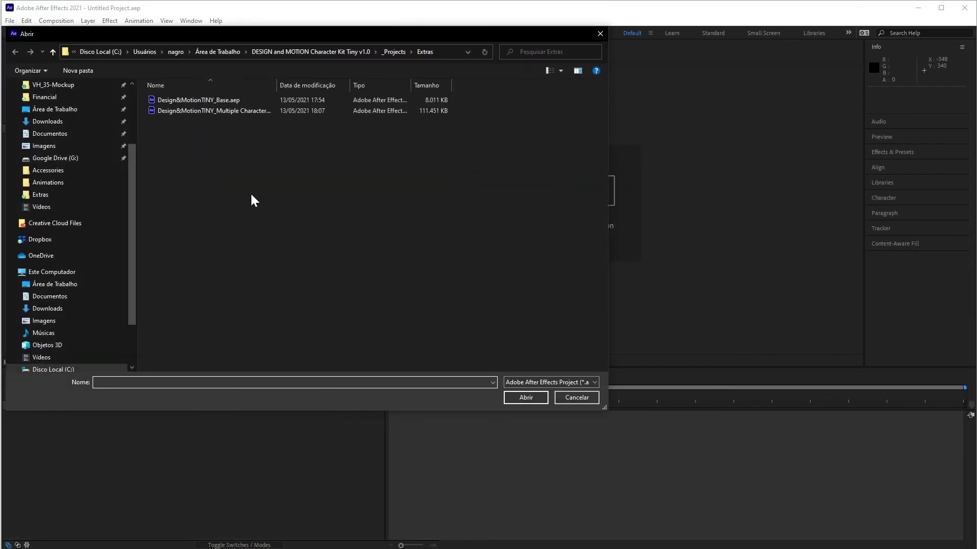
click(203, 113)
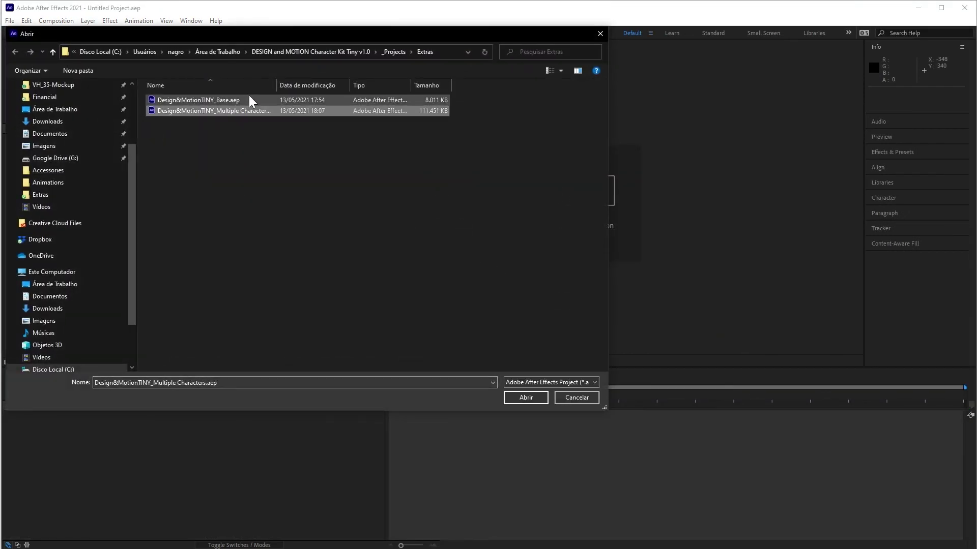
drag(277, 83, 295, 85)
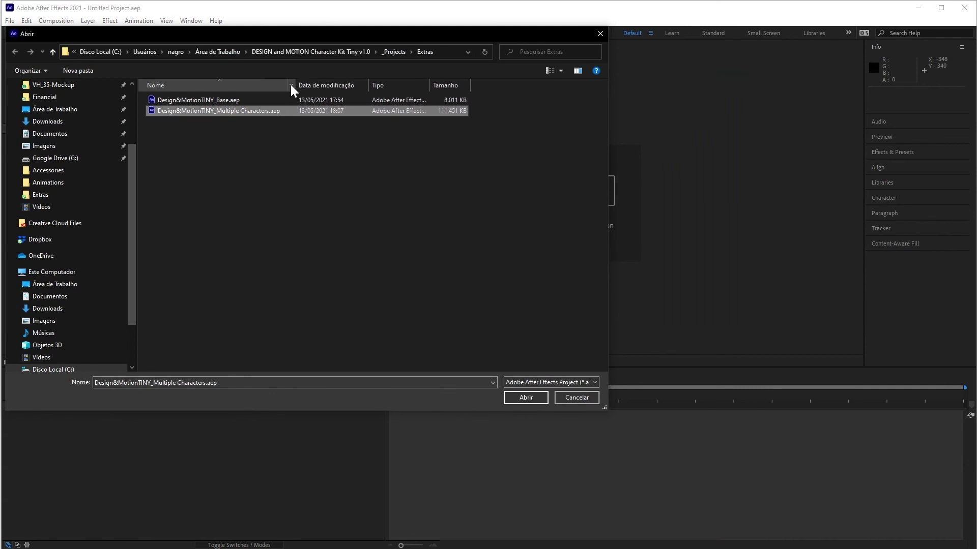
double_click(236, 110)
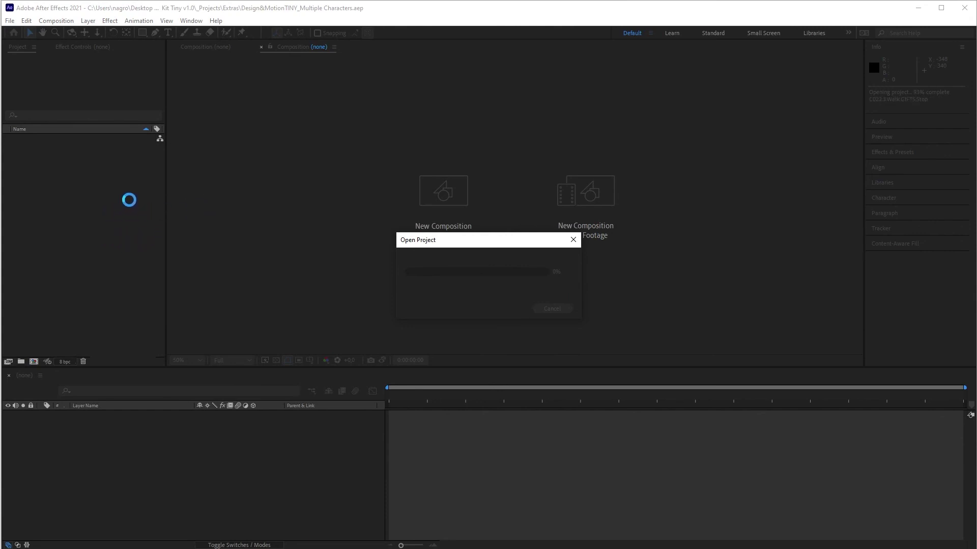
Step: Open the _Character 1 composition from the Character 1 folder and view the rig at 0:00:00:12
double_click(23, 150)
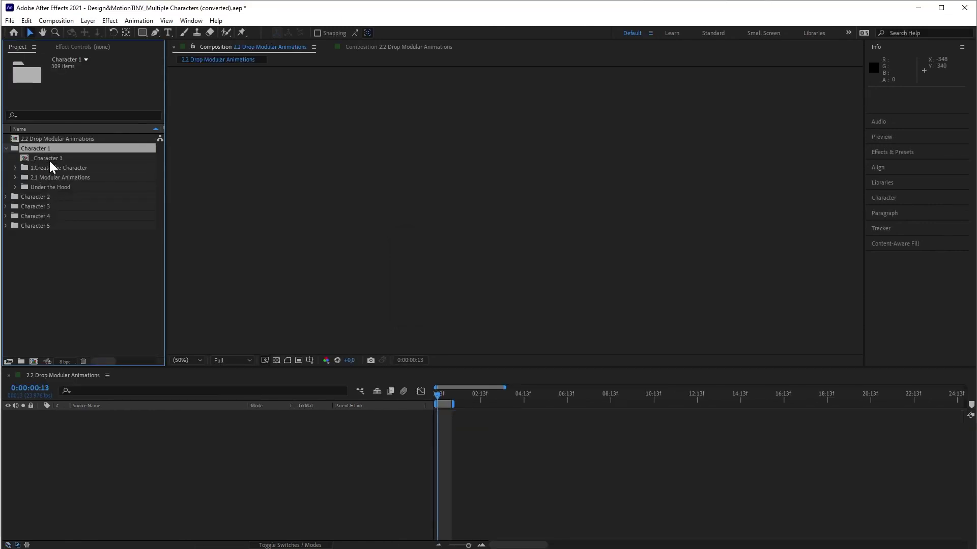
double_click(48, 158)
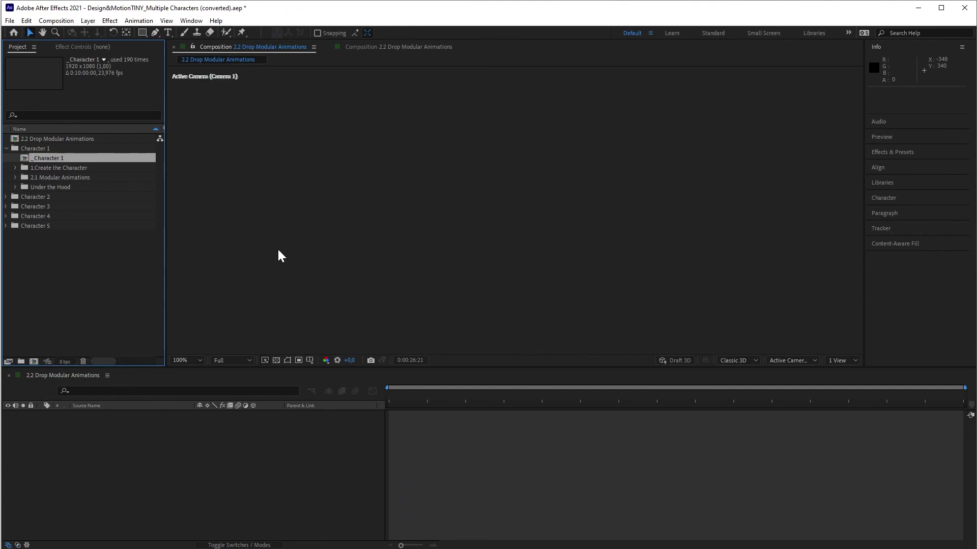
click(426, 398)
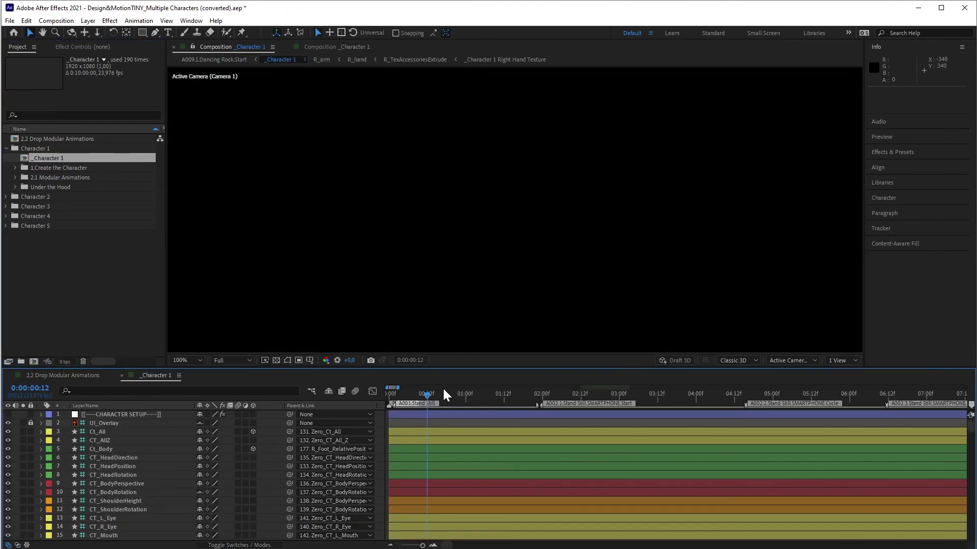
Step: Look through the Actions, Cycles and Loops folders inside Character 1's 2.1 Modular Animations and collapse the Character 1 folder
click(54, 168)
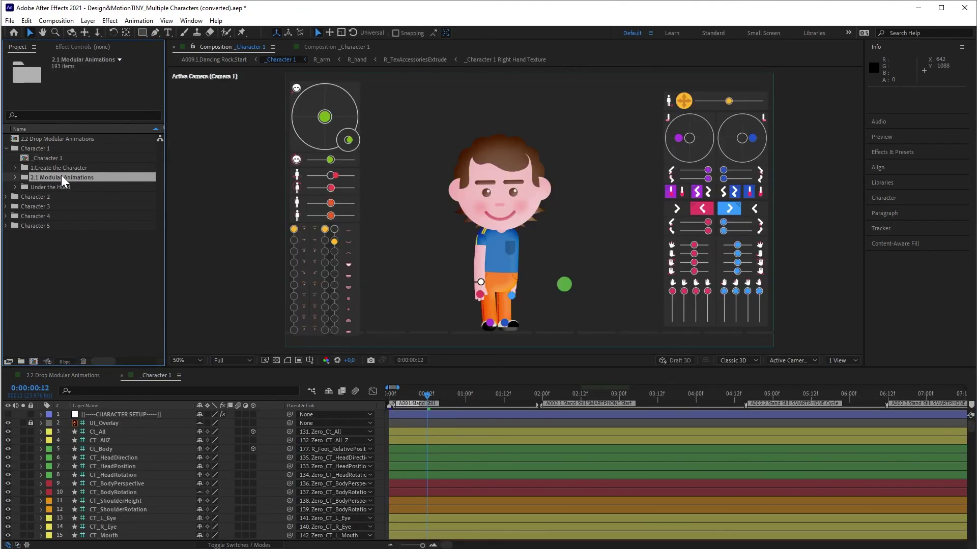
click(62, 178)
double_click(65, 179)
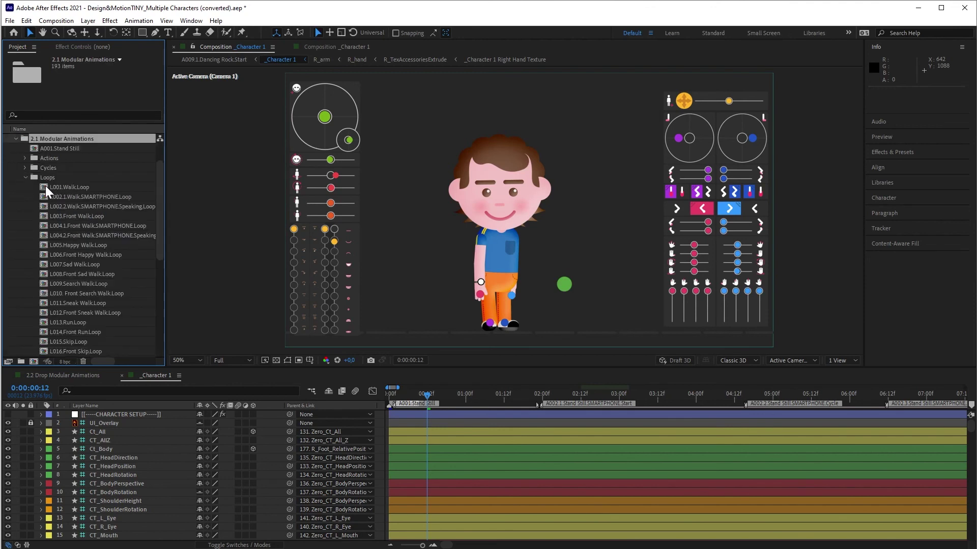
click(25, 175)
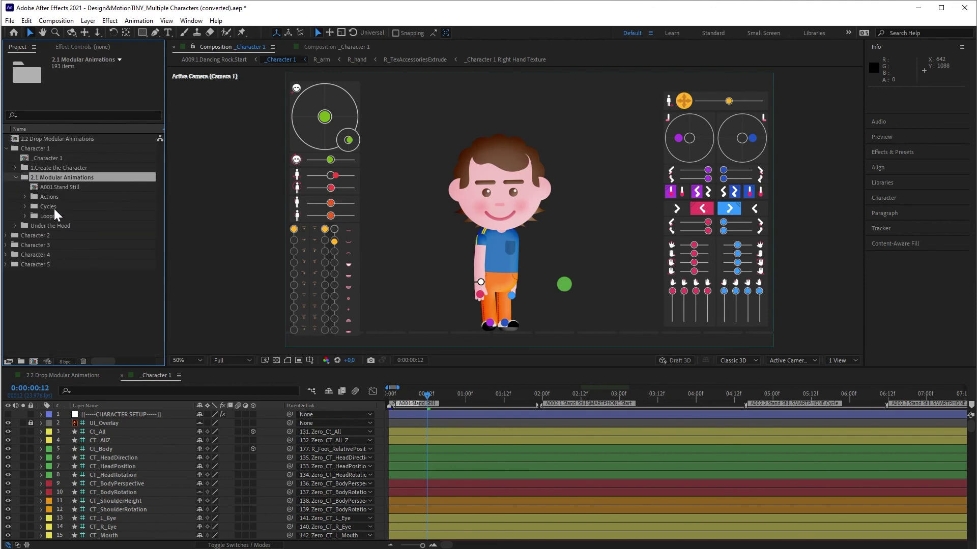
shift+click(51, 212)
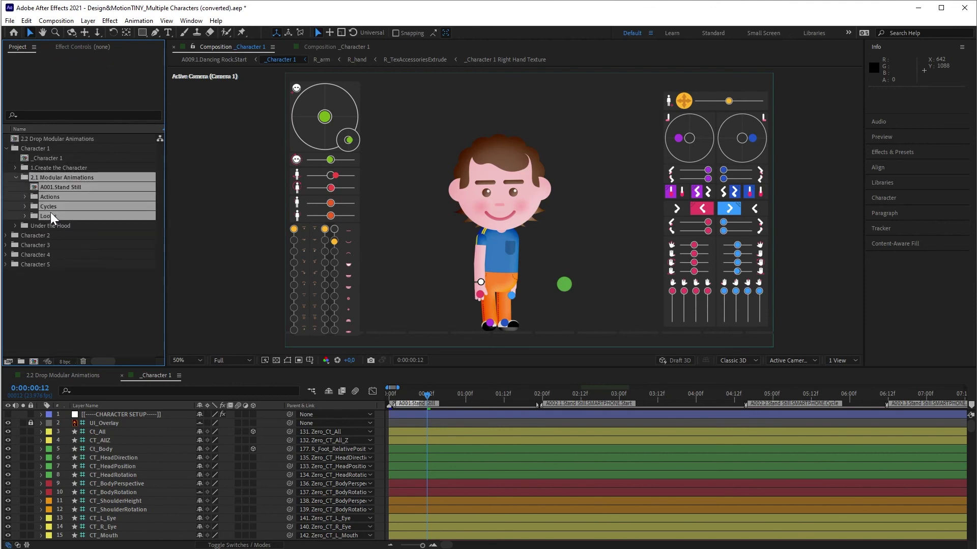
click(6, 149)
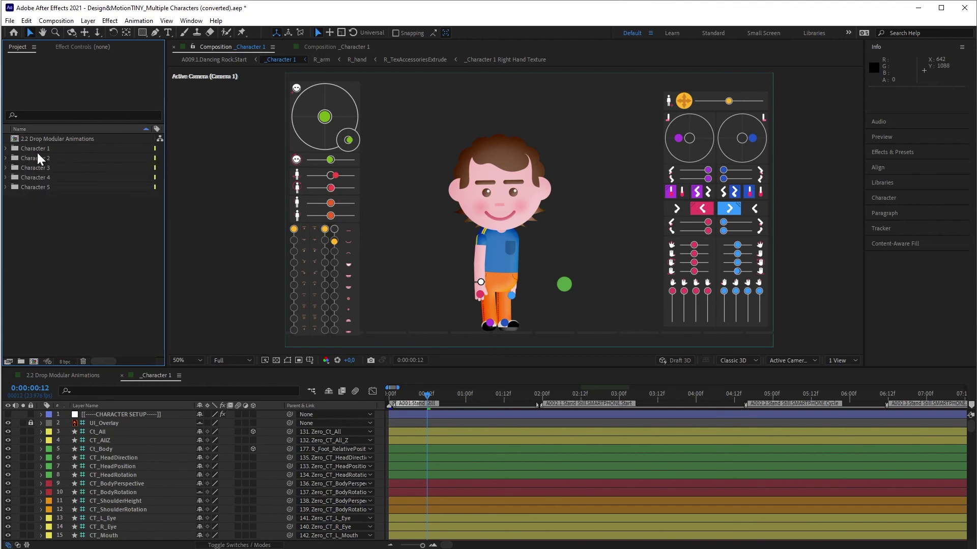
Step: Open the _Character 2 composition from the Character 2 folder and view its rig past the first second
double_click(40, 159)
double_click(49, 168)
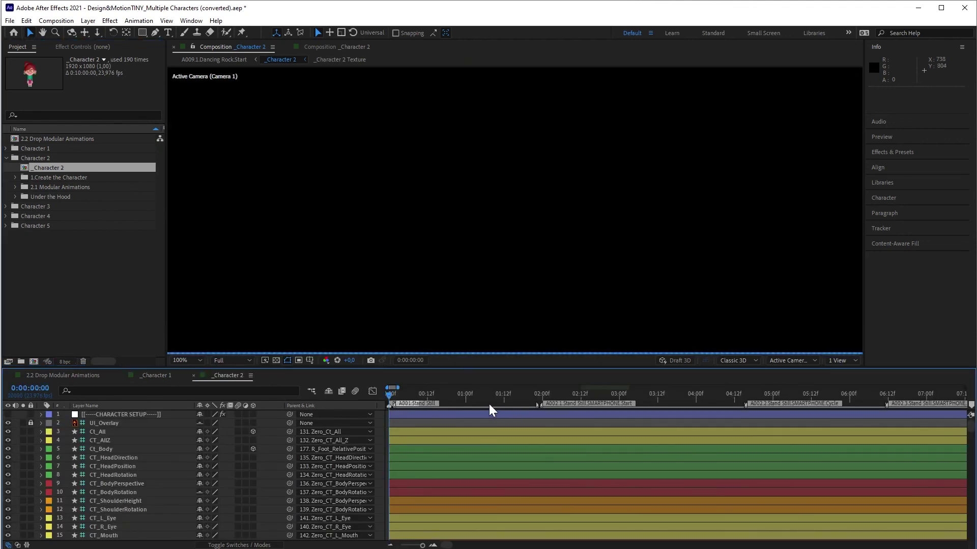
click(482, 395)
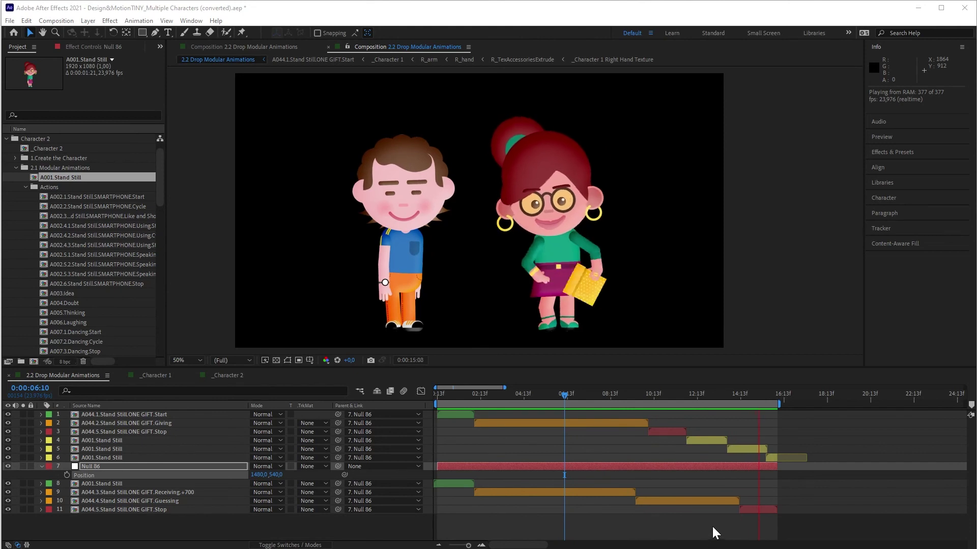
Step: Set the 2.2 Drop Modular Animations composition to 0:00:08:00 and add it to the render queue
click(599, 395)
click(56, 21)
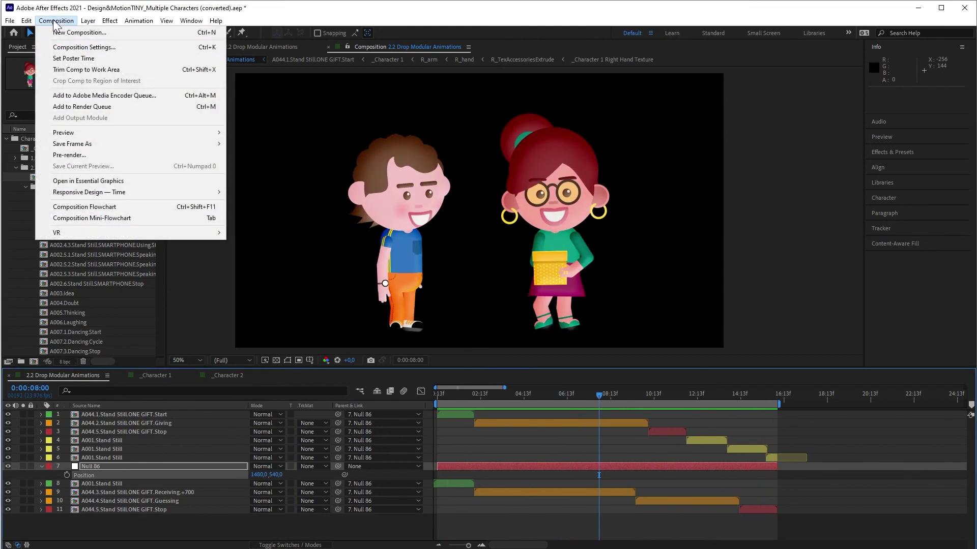
click(94, 106)
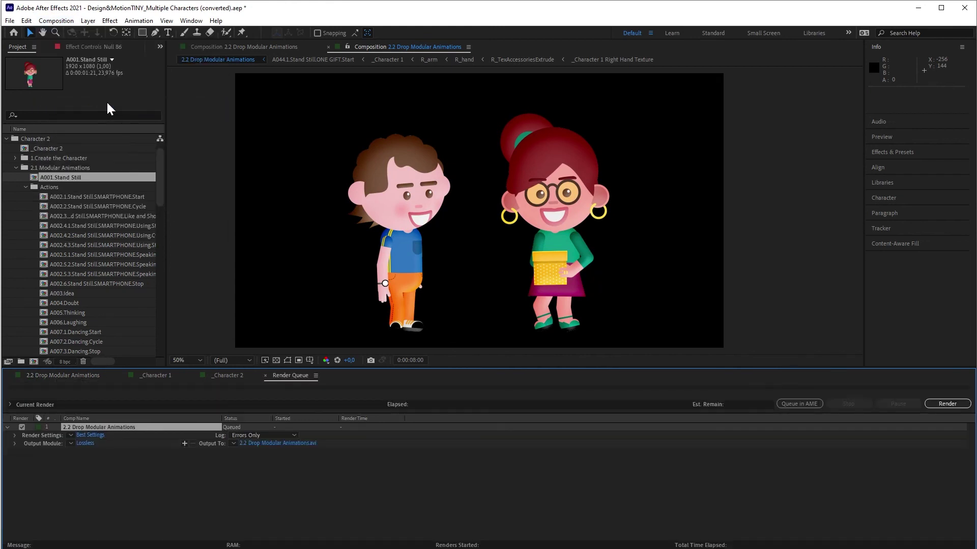
Step: Set the render's output module to QuickTime format with RGB + Alpha channels and Millions of Colors+ depth
click(85, 442)
click(548, 203)
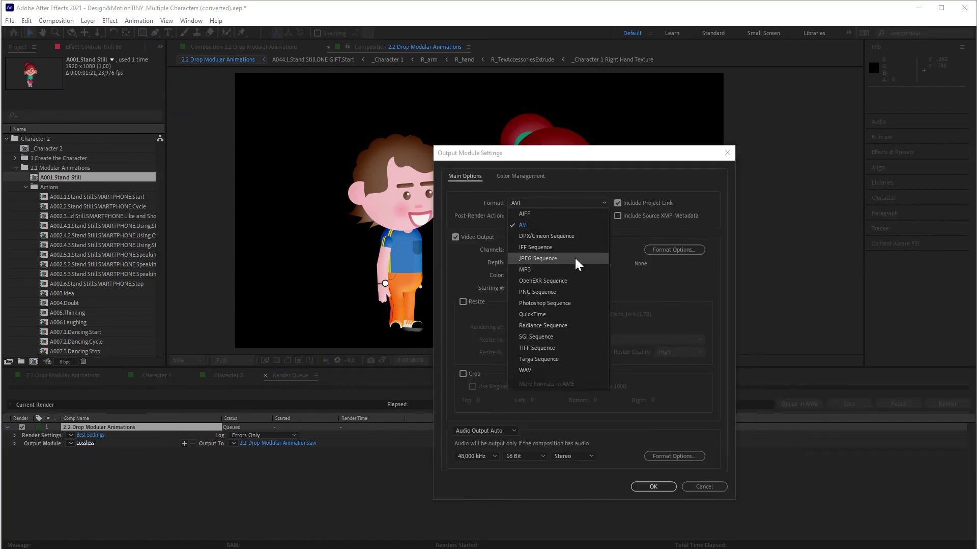
click(533, 315)
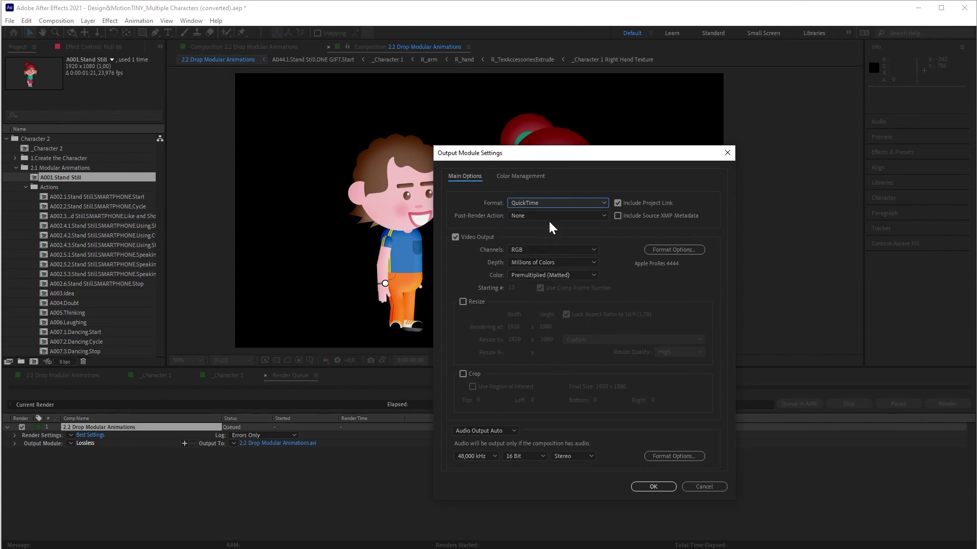
click(519, 249)
click(532, 282)
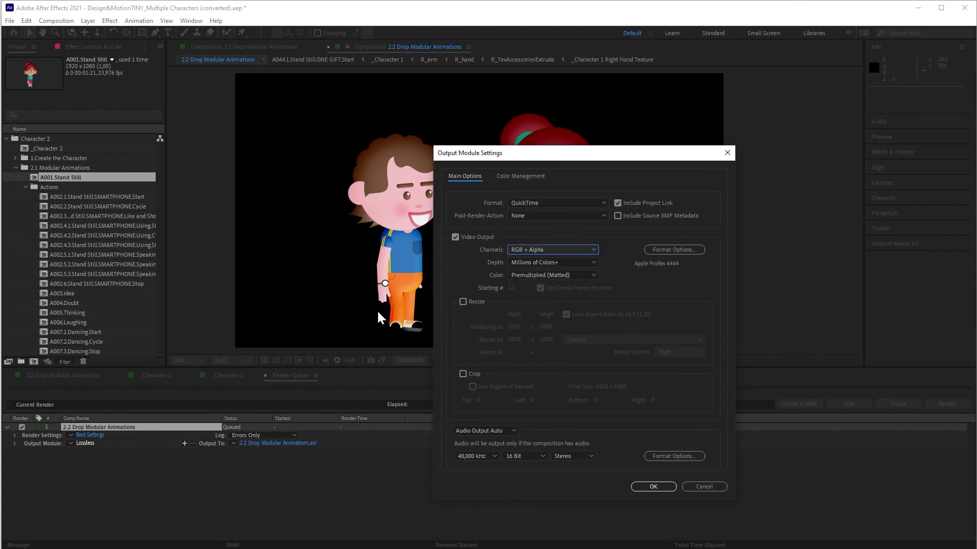
click(544, 262)
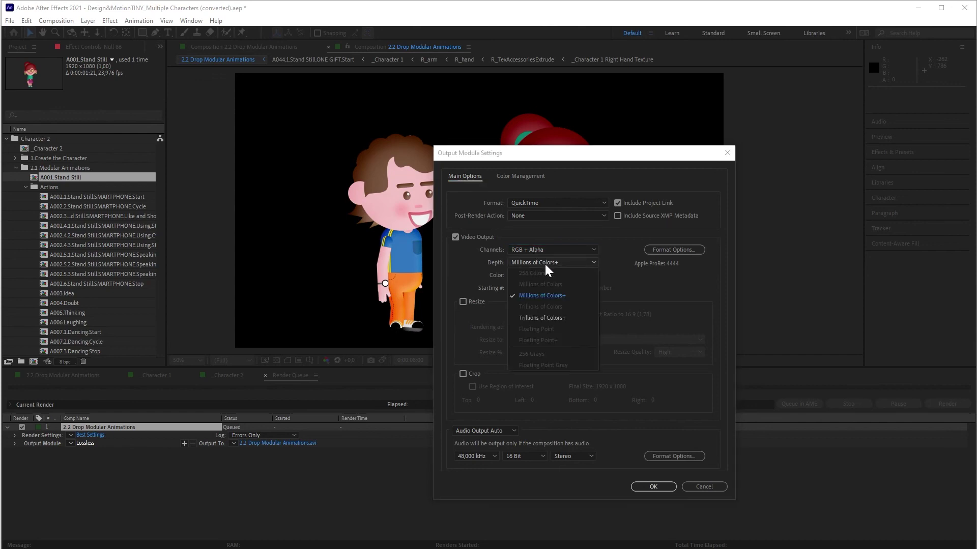
click(536, 296)
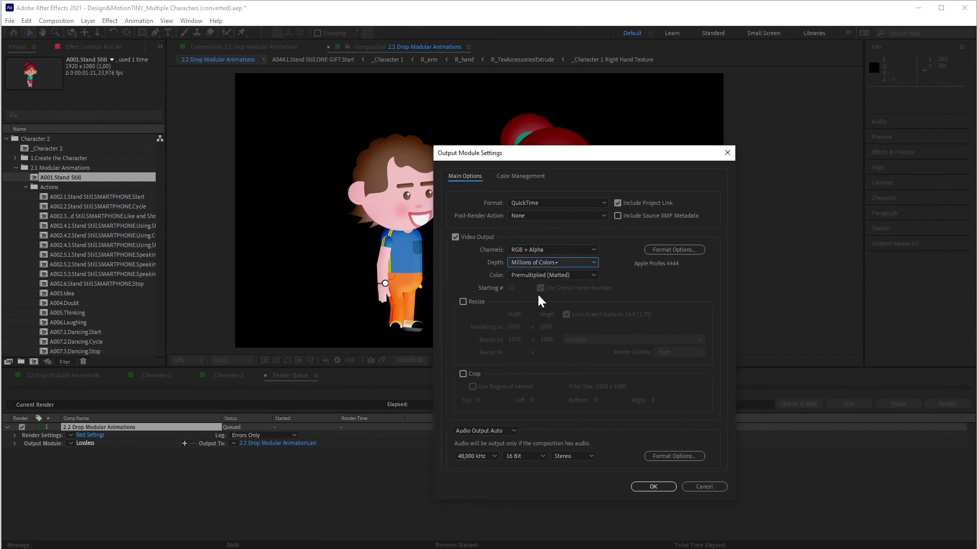
Step: Choose Apple ProRes 4444 as the QuickTime video codec and accept the output module settings
click(671, 251)
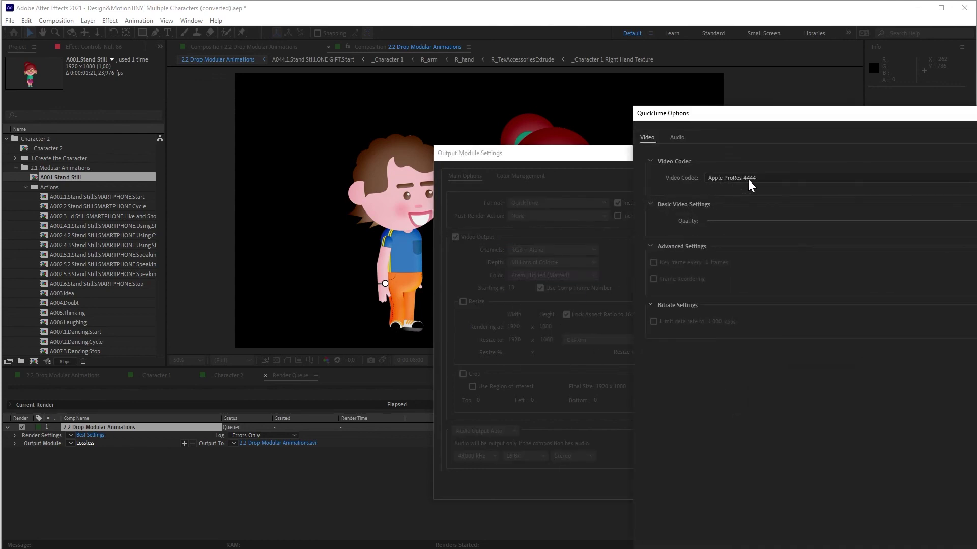
click(753, 176)
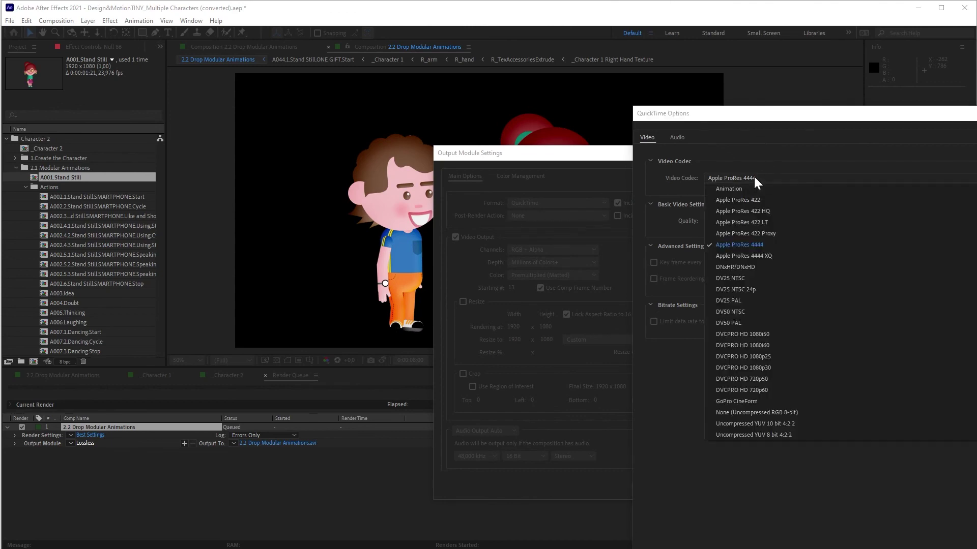
click(740, 246)
key(Return)
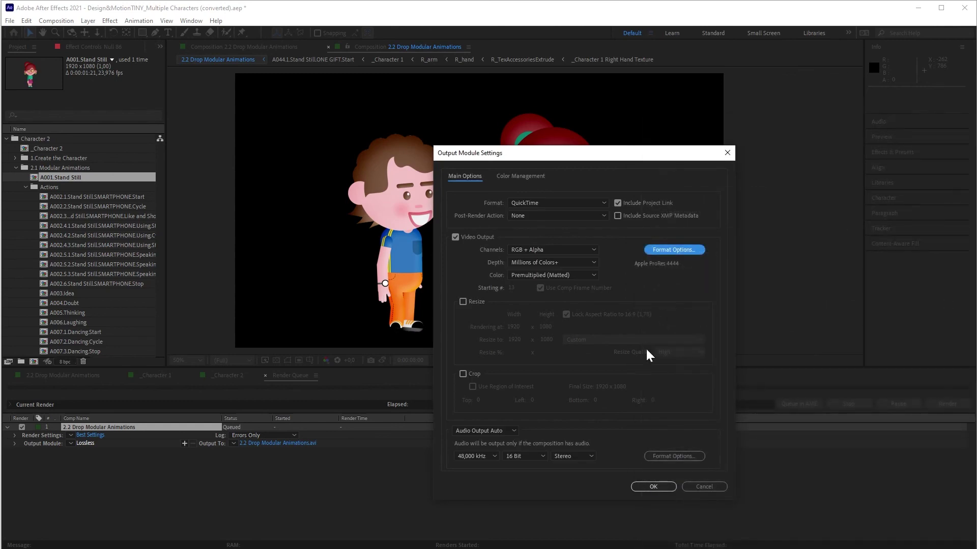
click(654, 487)
Step: Save the output as 2.2 Drop Modular Animations.mov on the desktop (Área de Trabalho) and render the queue
click(273, 443)
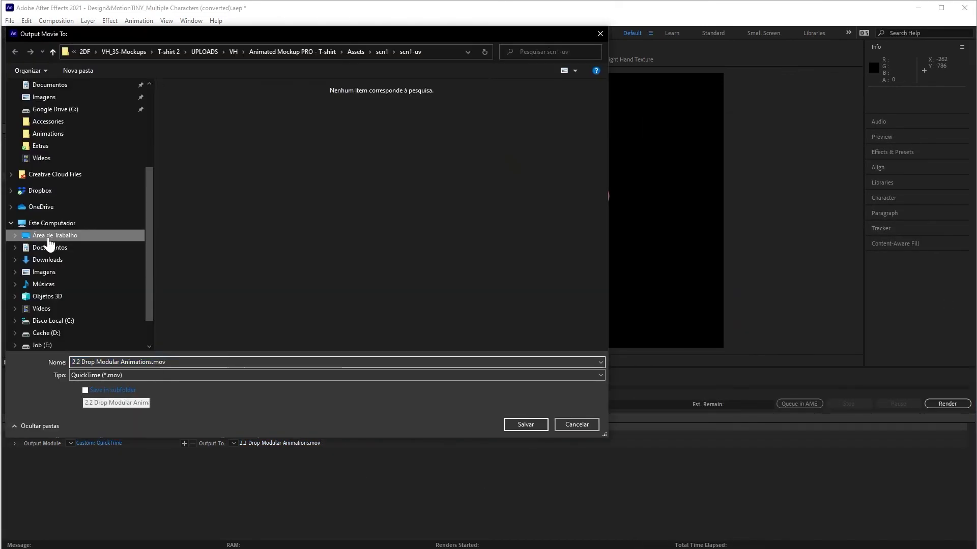
click(46, 239)
click(518, 420)
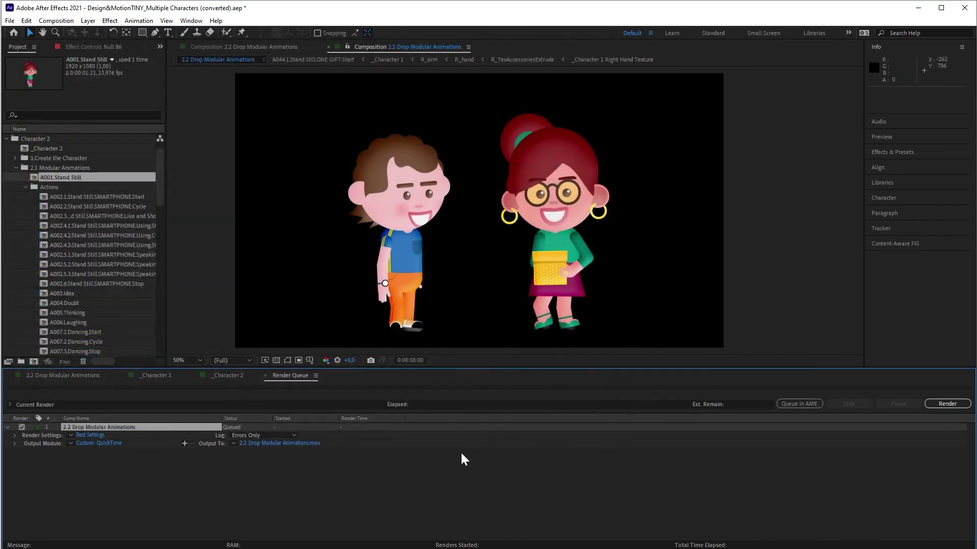
click(944, 405)
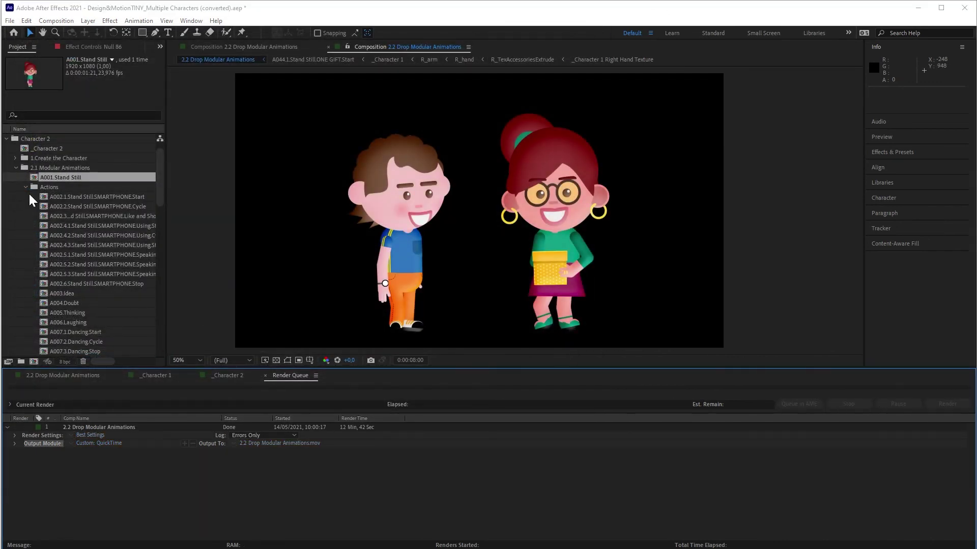
Step: Collapse the Character 2 folder and import the rendered 2.2 Drop Modular Animations.mov from the desktop into the project
click(6, 139)
double_click(50, 240)
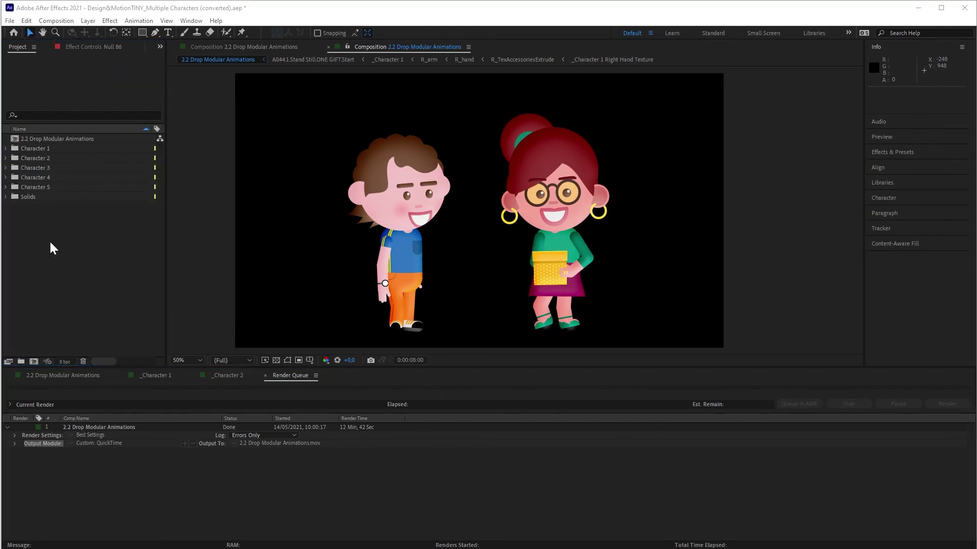
click(54, 204)
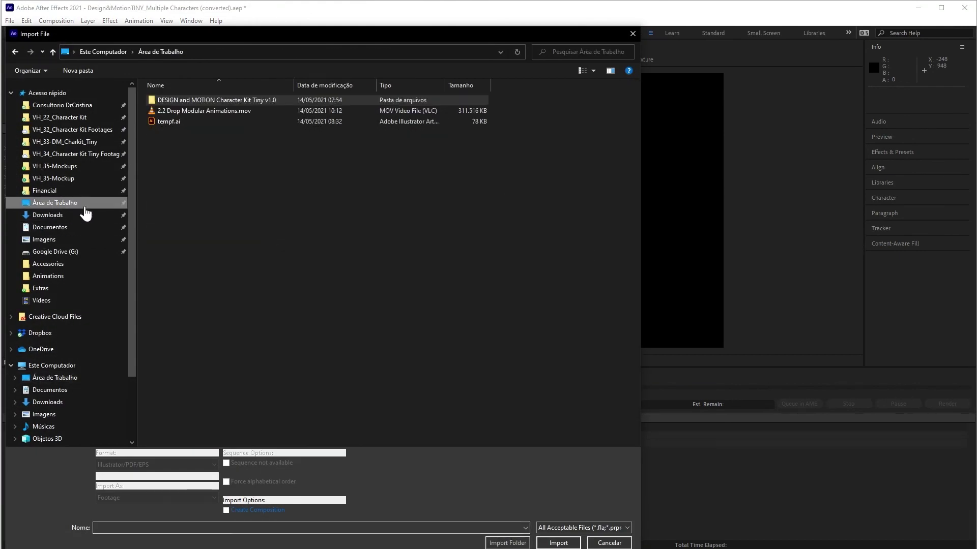
double_click(177, 110)
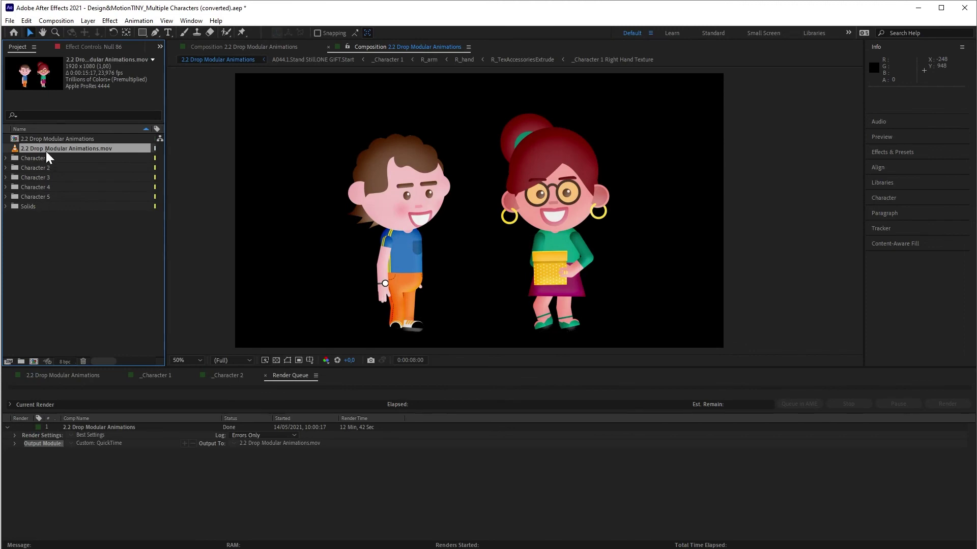
Step: Create a new composition from 2.2 Drop Modular Animations.mov and scrub through it to 0:00:11:02
drag(46, 149, 34, 361)
drag(407, 398, 774, 396)
click(590, 225)
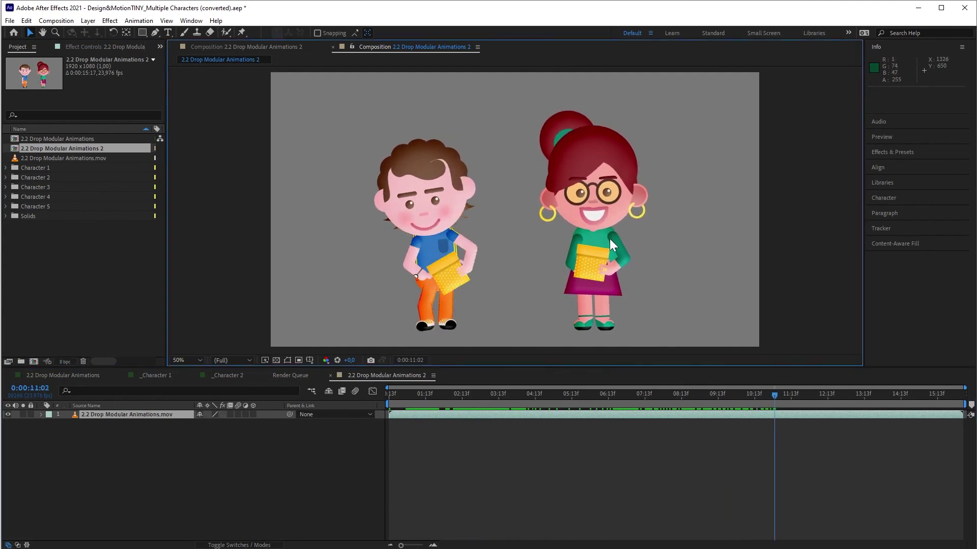
Step: Scale down the movie layer and shift it left within the frame, scrubbing the timeline to check it
key(s)
drag(229, 423, 220, 423)
drag(573, 252, 530, 253)
drag(448, 394, 840, 395)
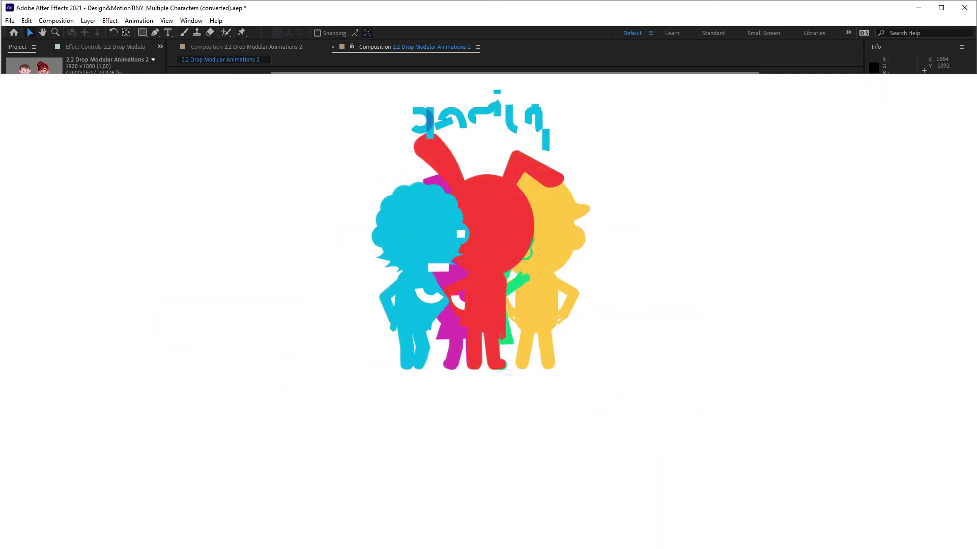